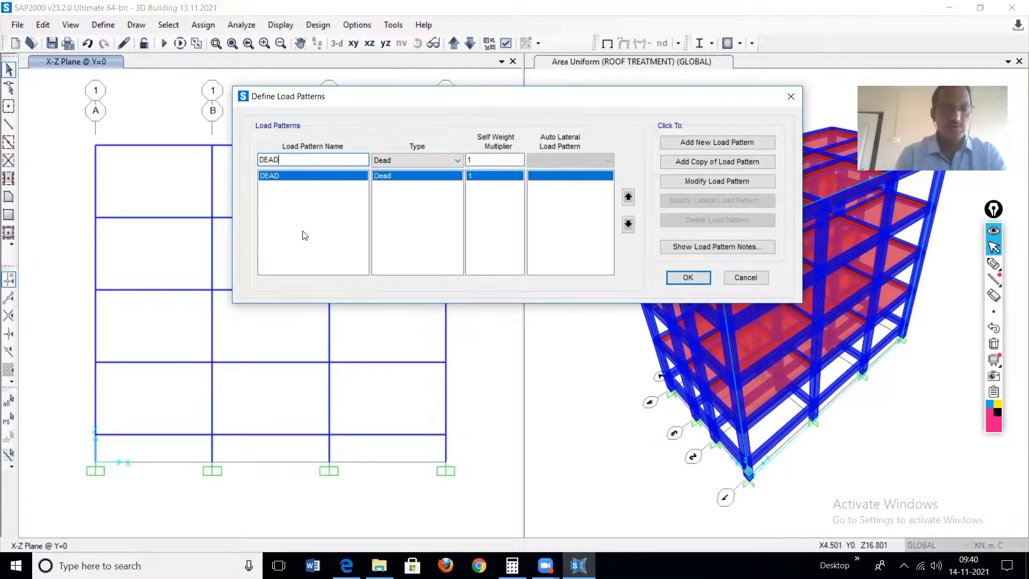
Add a load pattern named LIVE FLOOR with type Live.
text(LIVE)
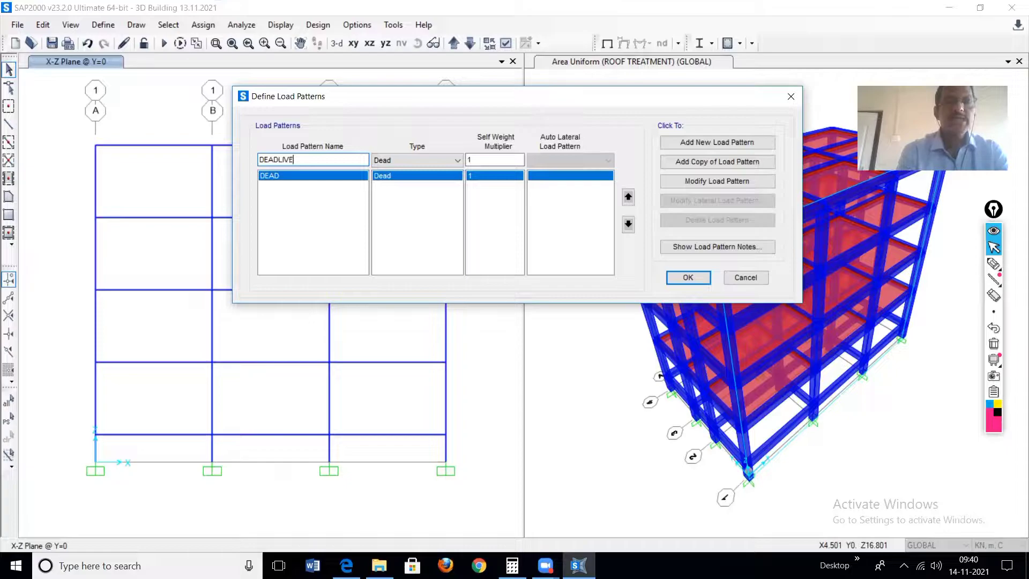
key(BackSpace)
key(BackSpace)
key(BackSpace)
key(BackSpace)
key(BackSpace)
key(BackSpace)
key(BackSpace)
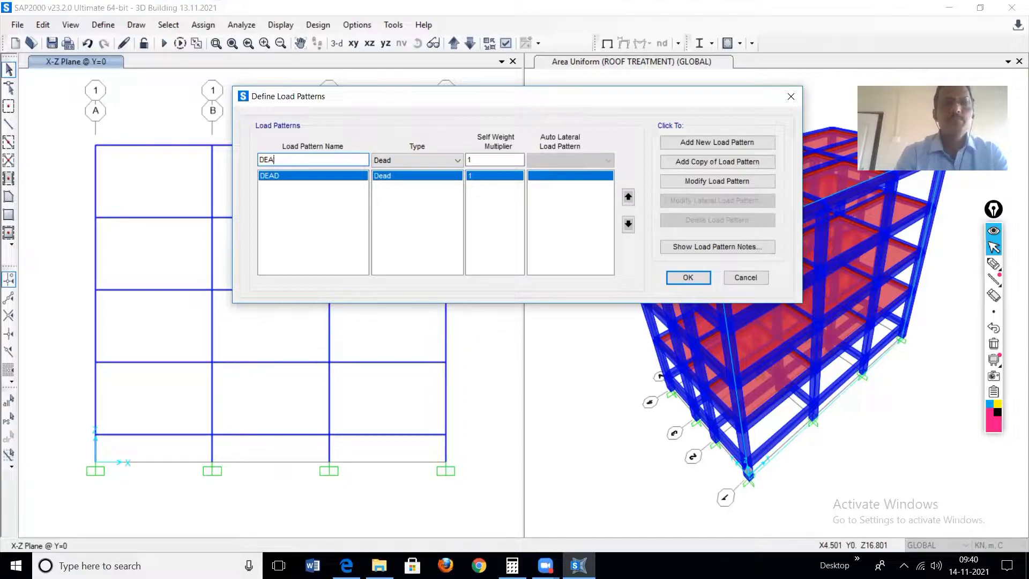
key(BackSpace)
text(L)
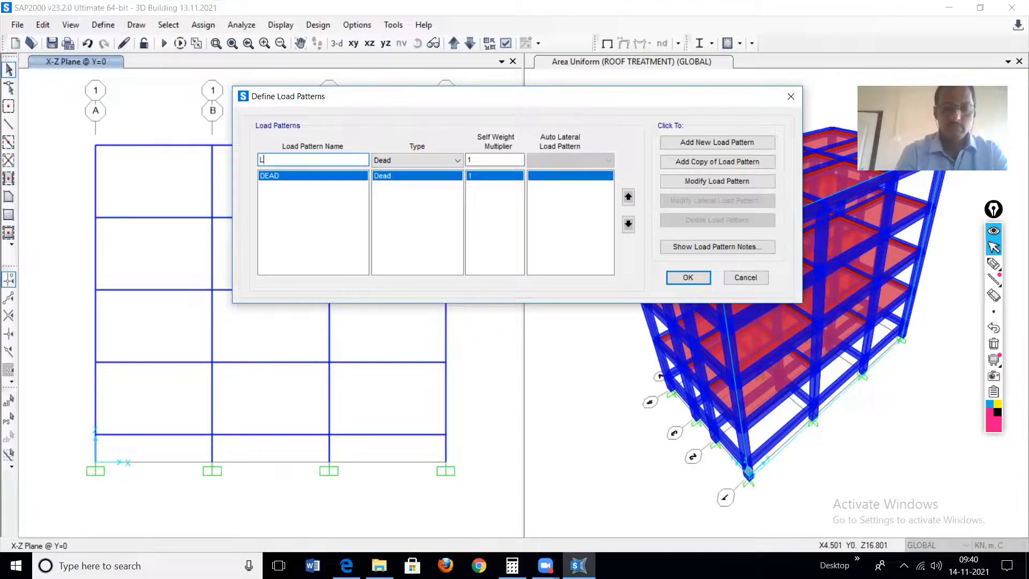
text(IVE FLOOR)
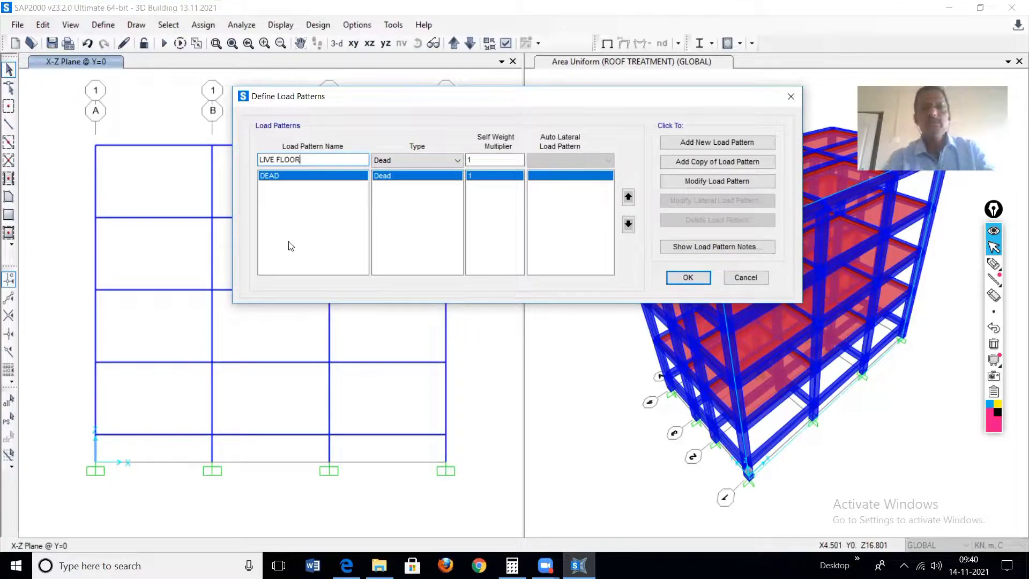
click(456, 160)
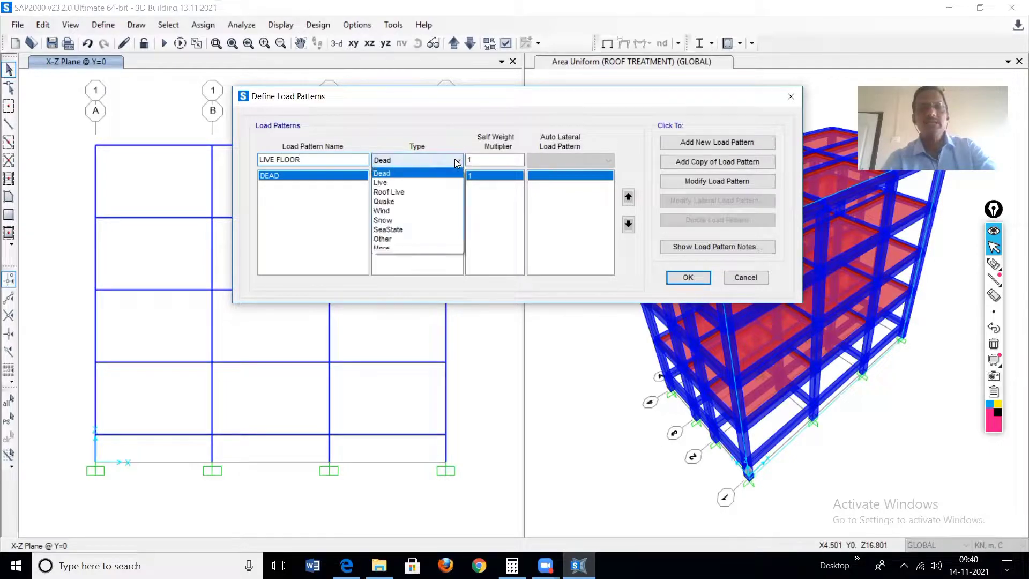
click(388, 184)
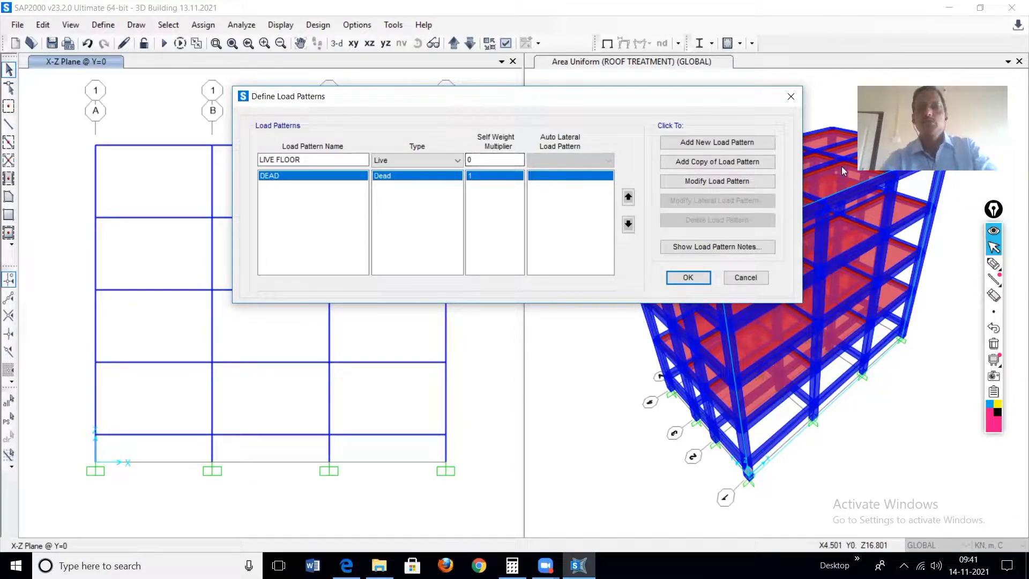
click(742, 144)
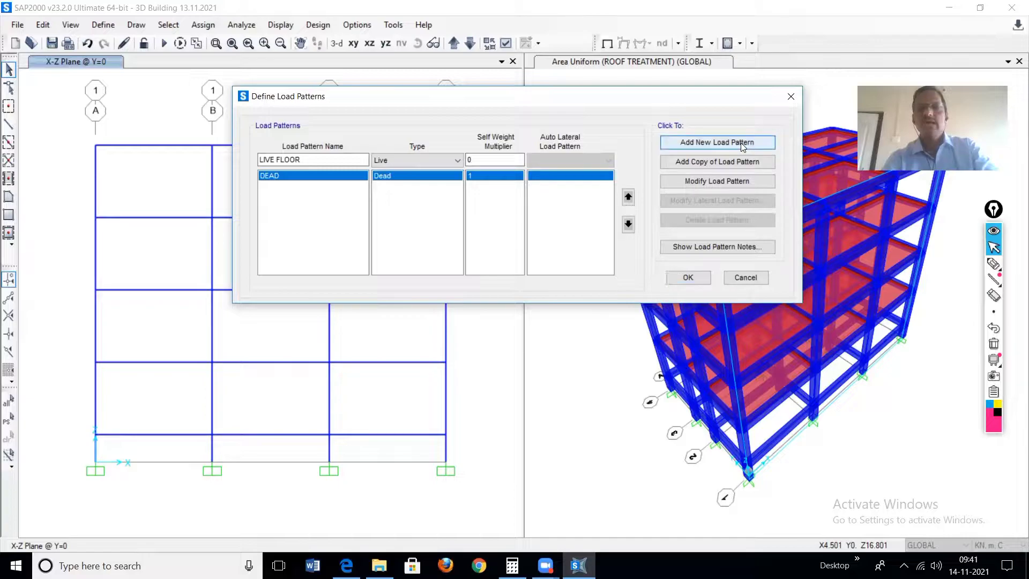
Add a load pattern named LIVE ROOF with type Roof Live.
click(315, 160)
key(BackSpace)
key(BackSpace)
key(BackSpace)
key(BackSpace)
key(BackSpace)
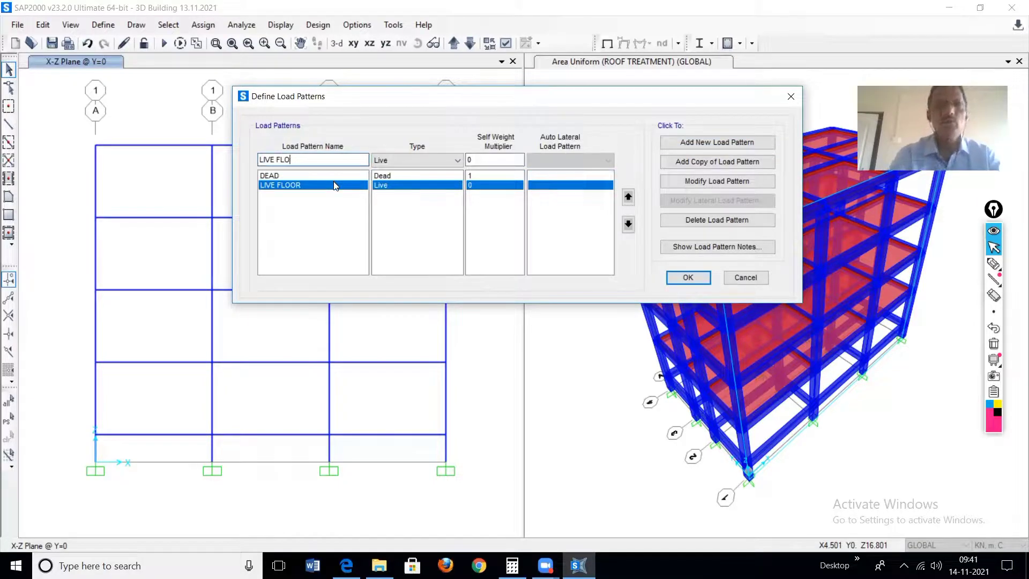
text(R)
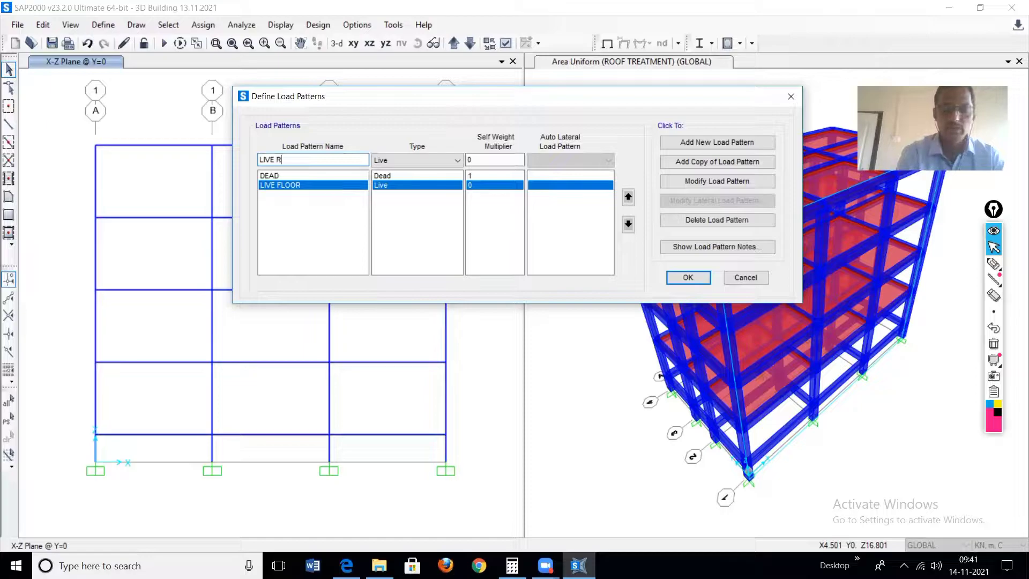
text(OOF)
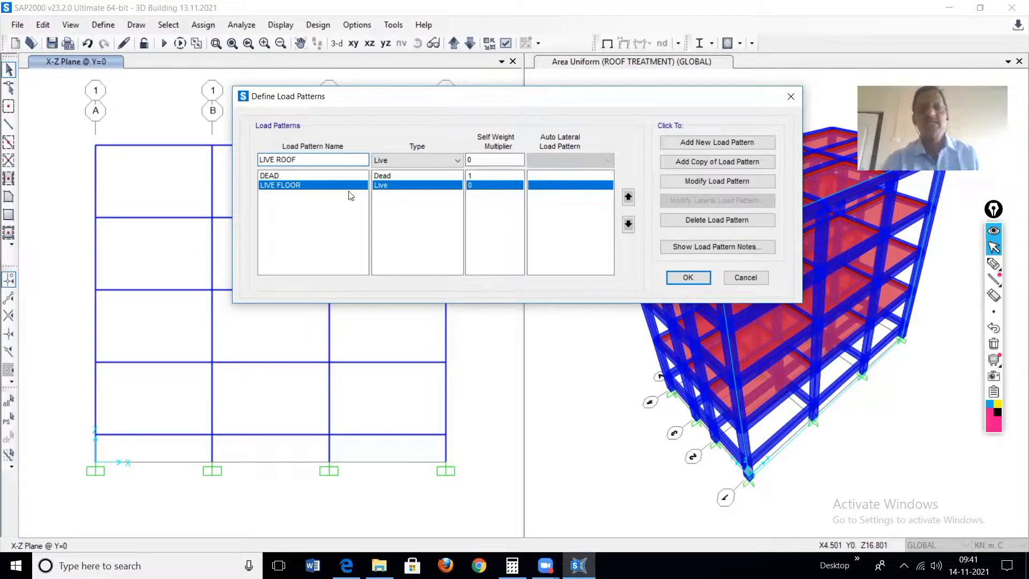
click(458, 161)
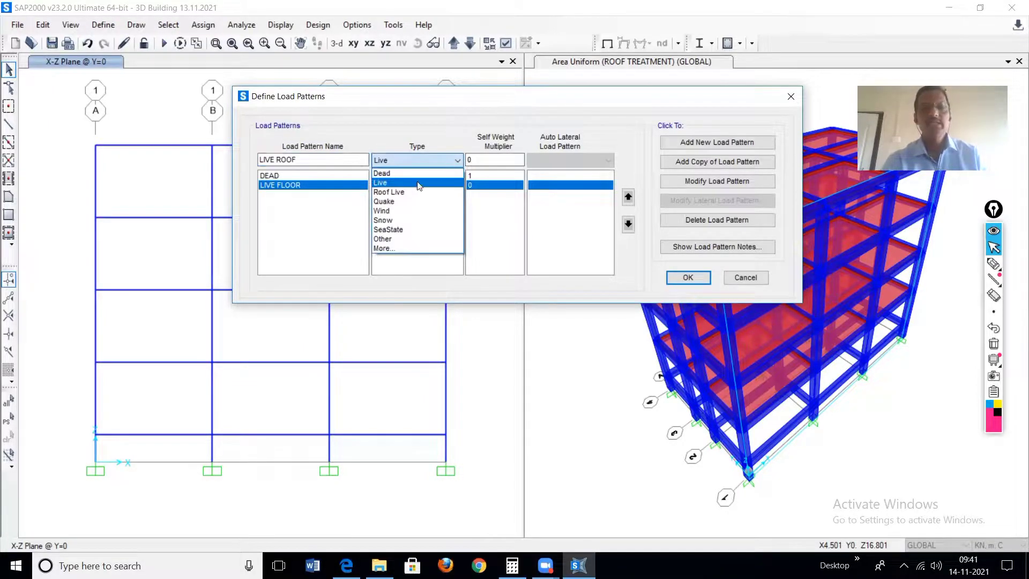
click(392, 195)
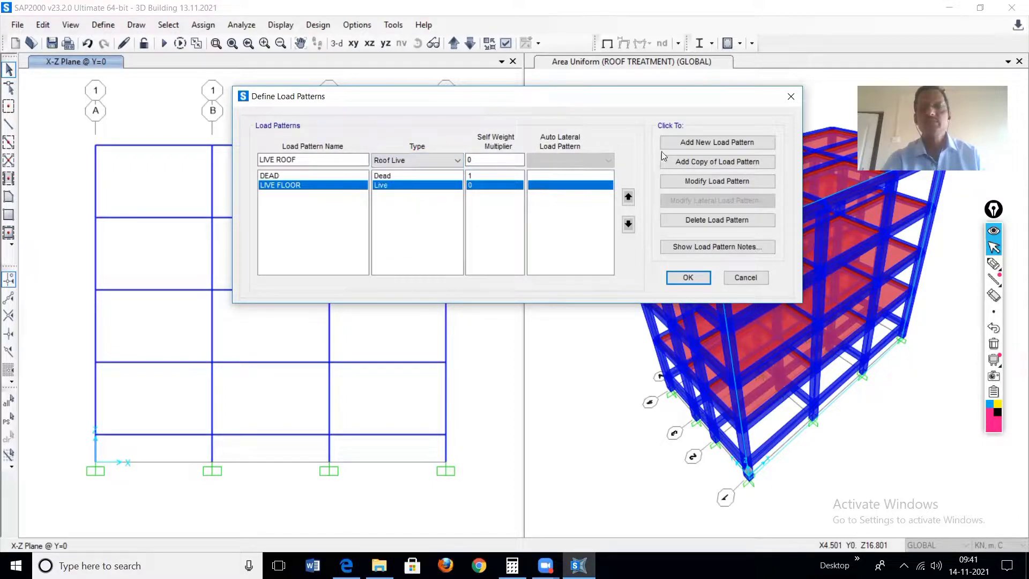
click(687, 144)
drag(302, 160, 247, 160)
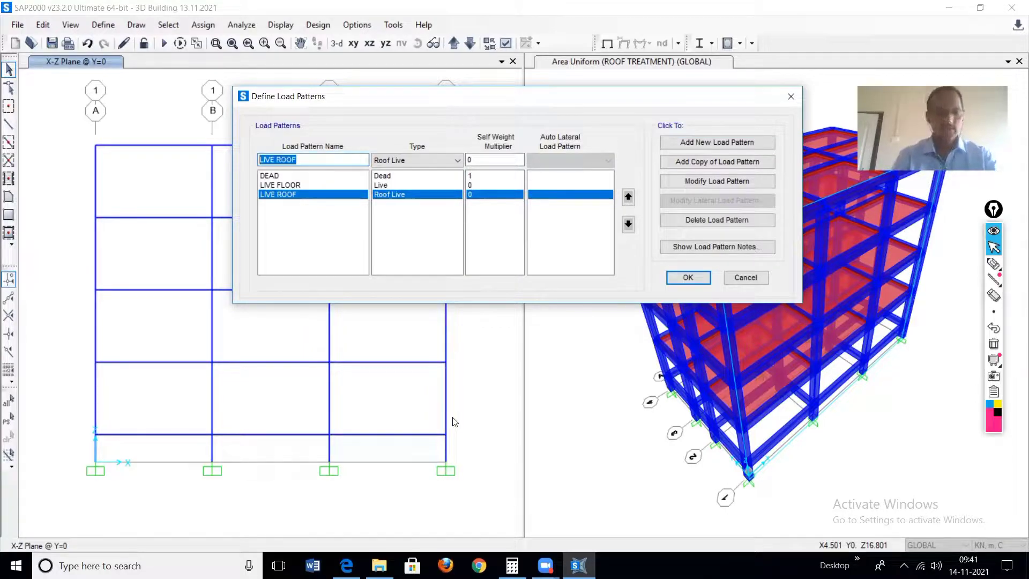
text(EXTER)
key(BackSpace)
key(BackSpace)
key(BackSpace)
key(BackSpace)
key(BackSpace)
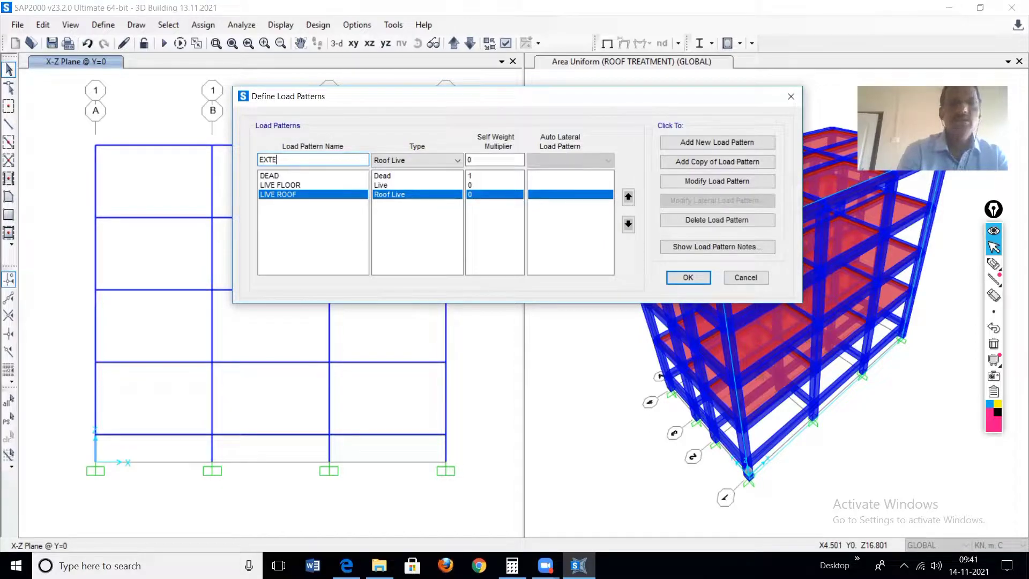
text(BRICK)
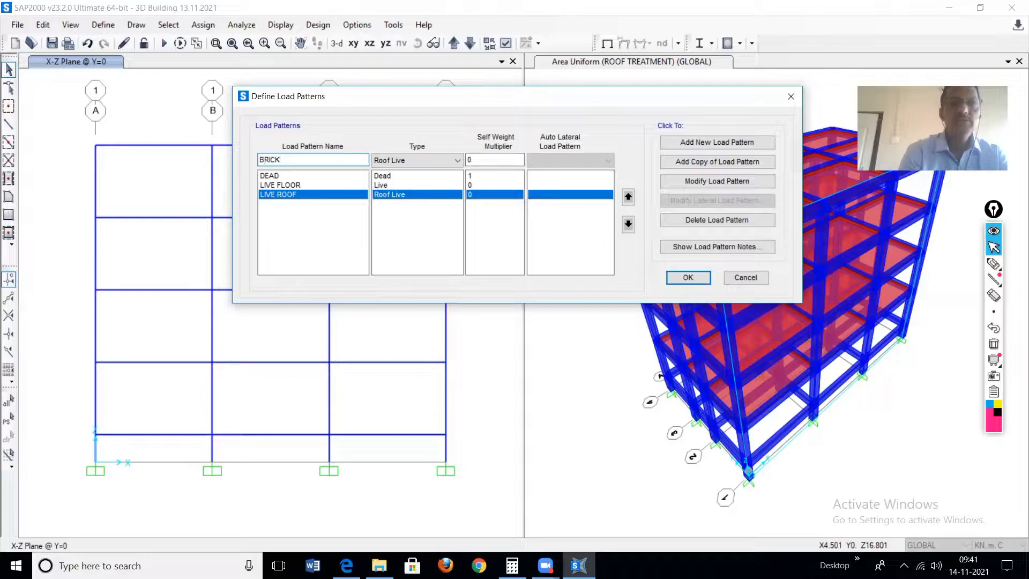
text( EXT)
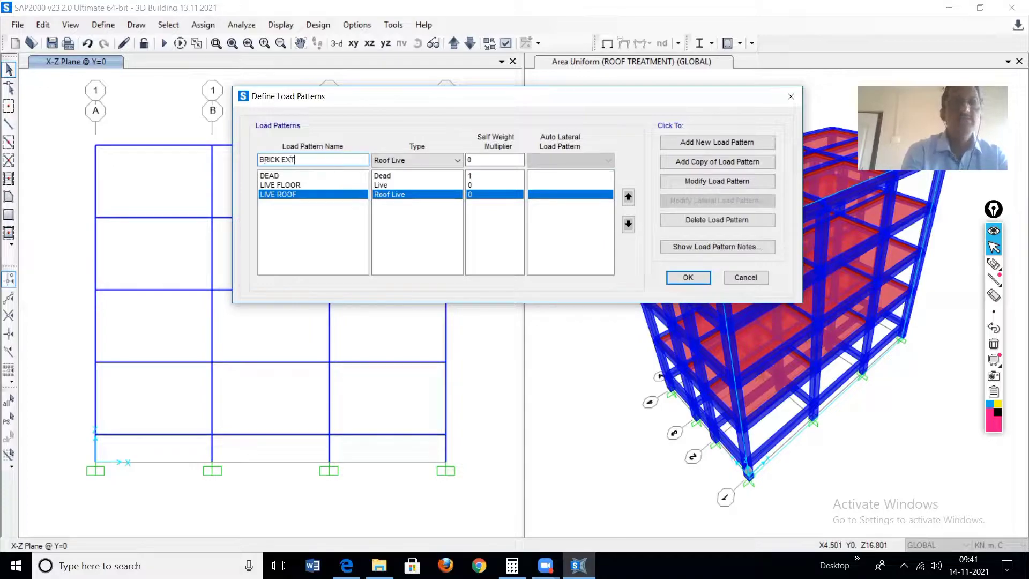
click(705, 142)
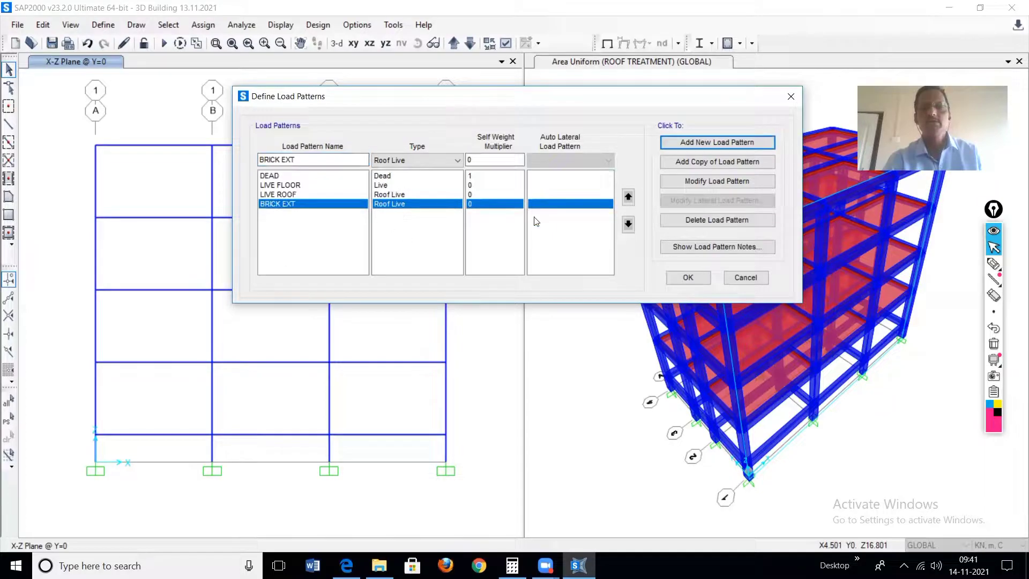
click(704, 219)
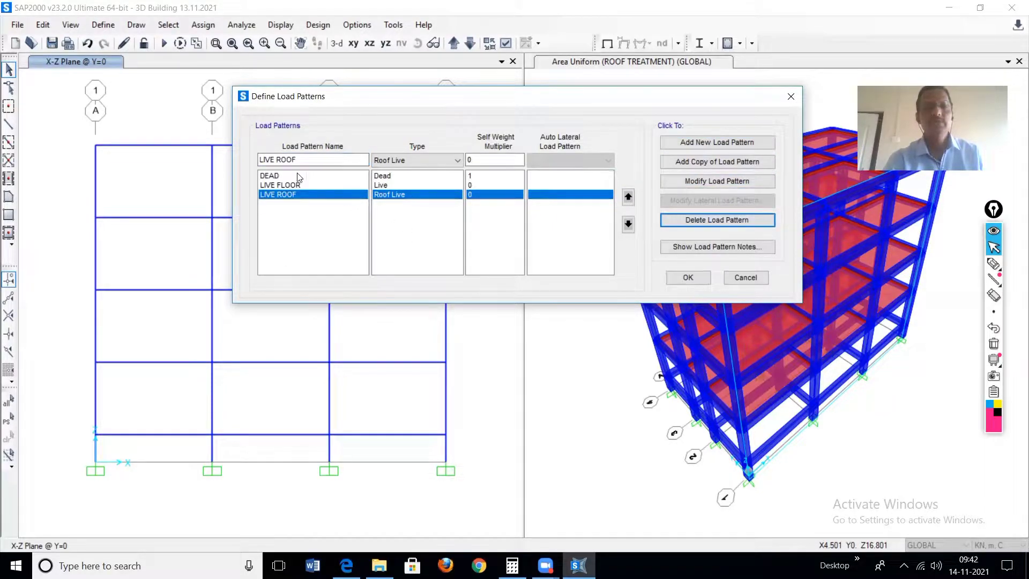
Add a load pattern named BRICK EXT with type Super Dead from the extended list of load types.
click(307, 158)
key(BackSpace)
key(BackSpace)
key(BackSpace)
key(BackSpace)
key(BackSpace)
key(BackSpace)
key(BackSpace)
key(BackSpace)
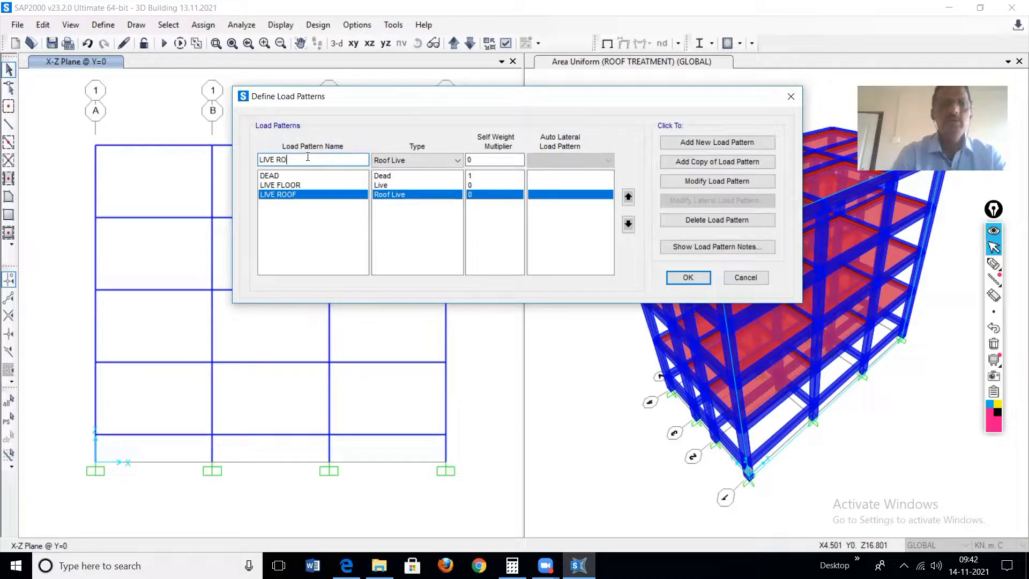
key(BackSpace)
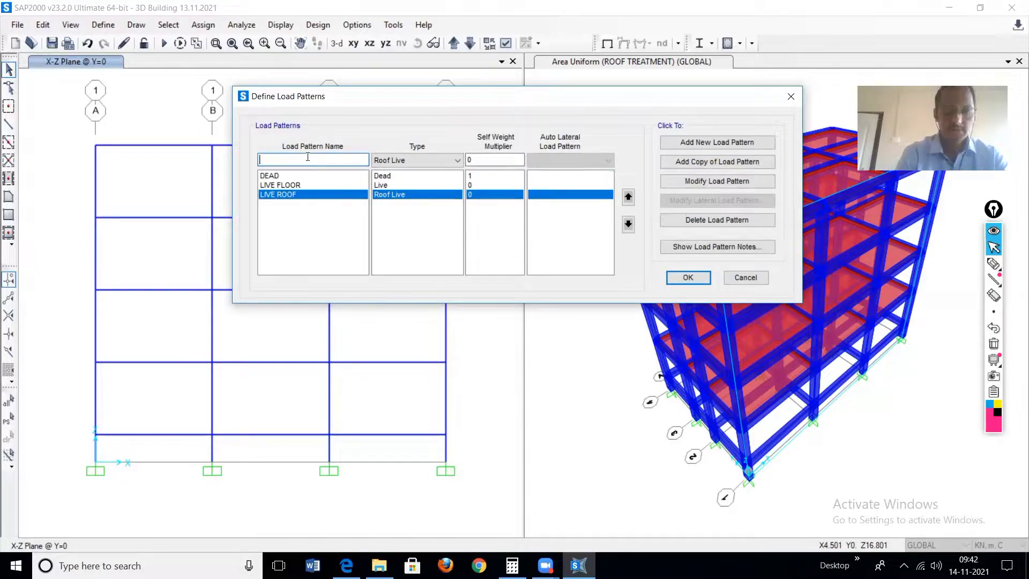
text(BR)
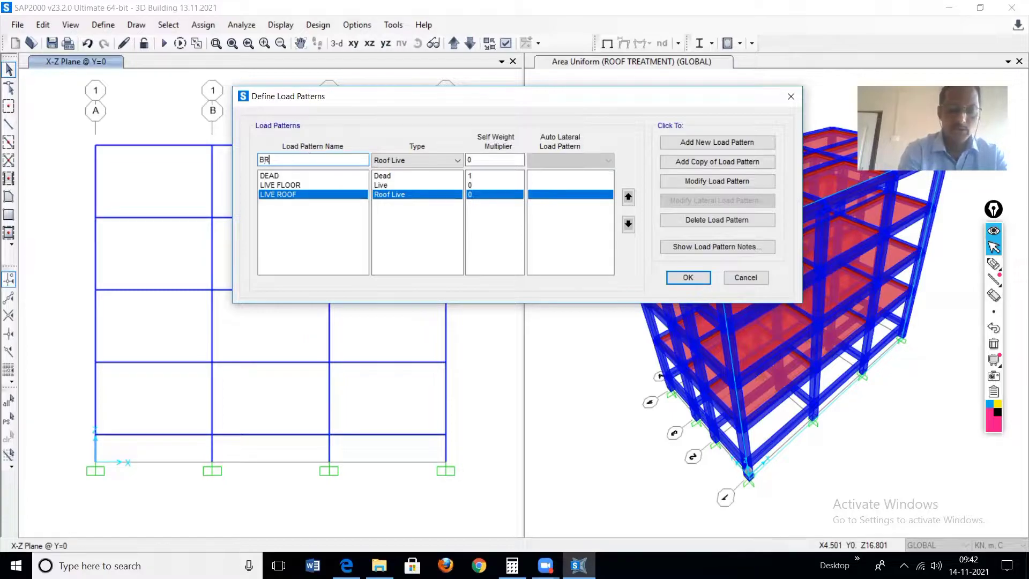
text(ICK)
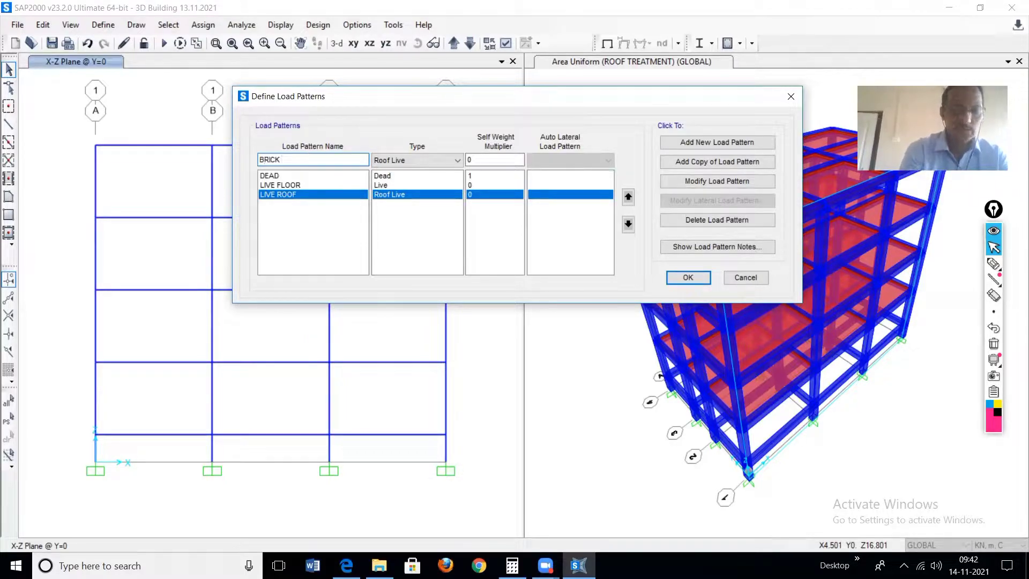
text( EXT)
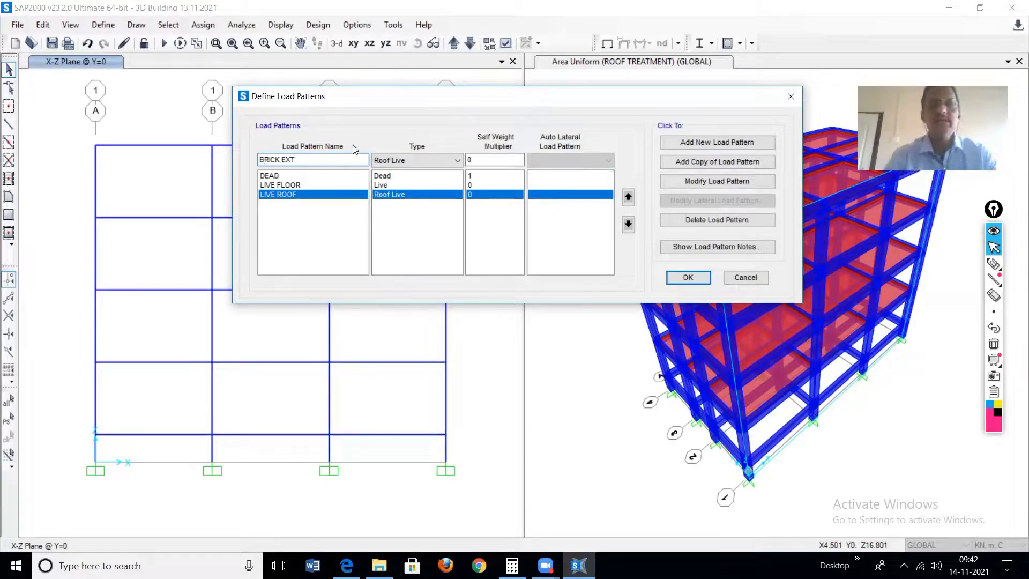
click(451, 159)
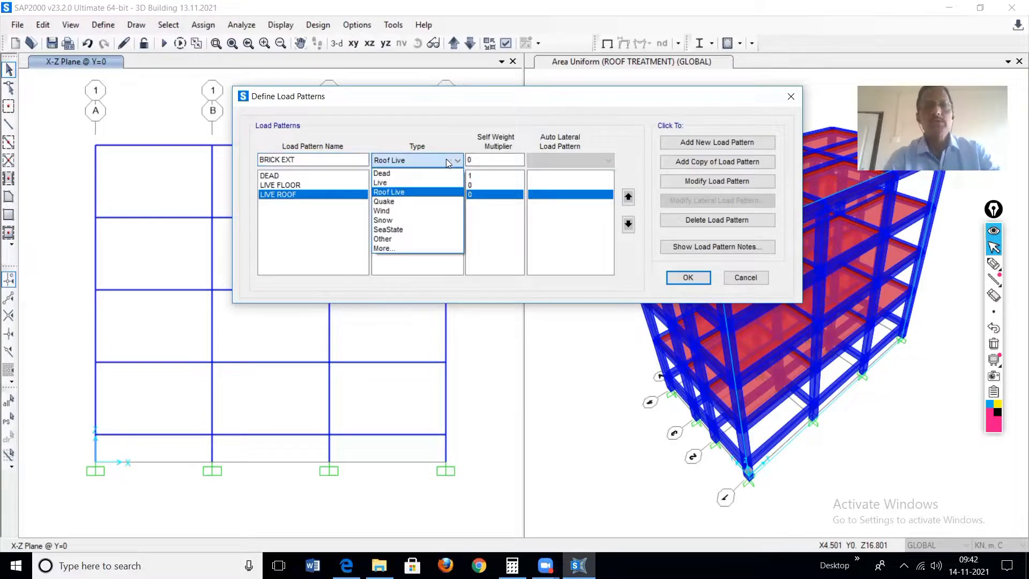
click(411, 249)
click(418, 159)
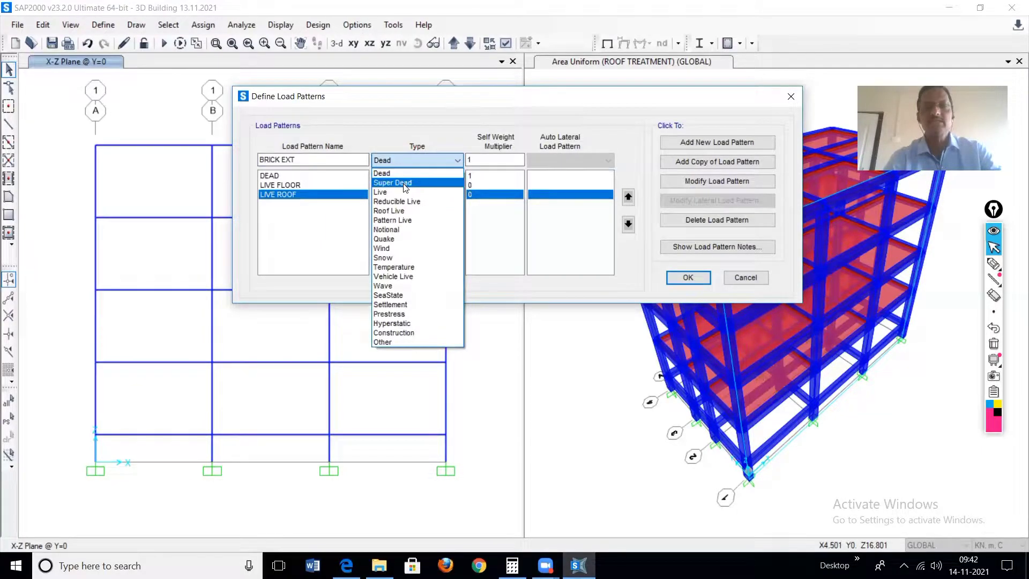
click(403, 184)
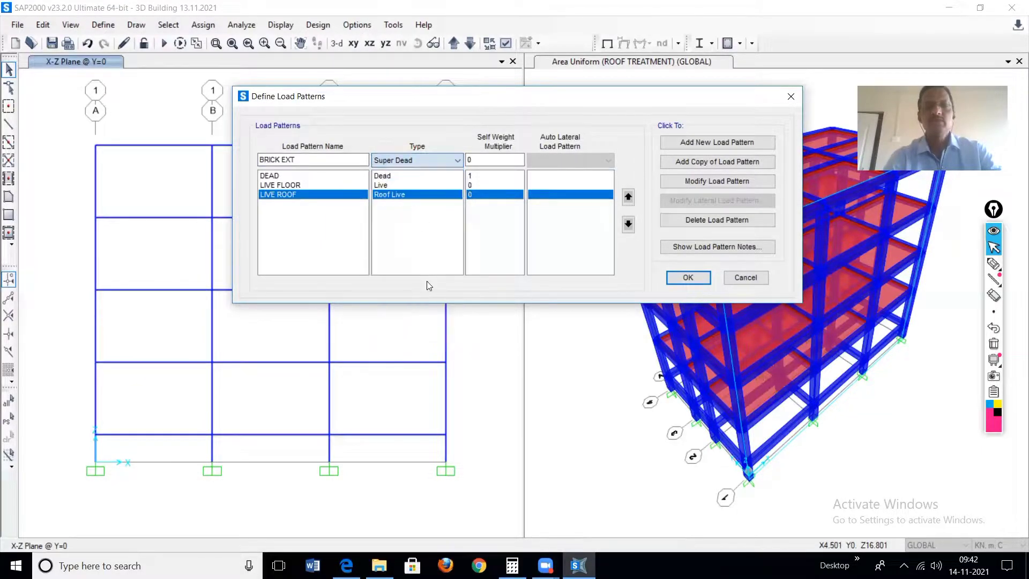
click(716, 143)
Add a load pattern named BRICK INT, keeping the Super Dead type.
click(302, 161)
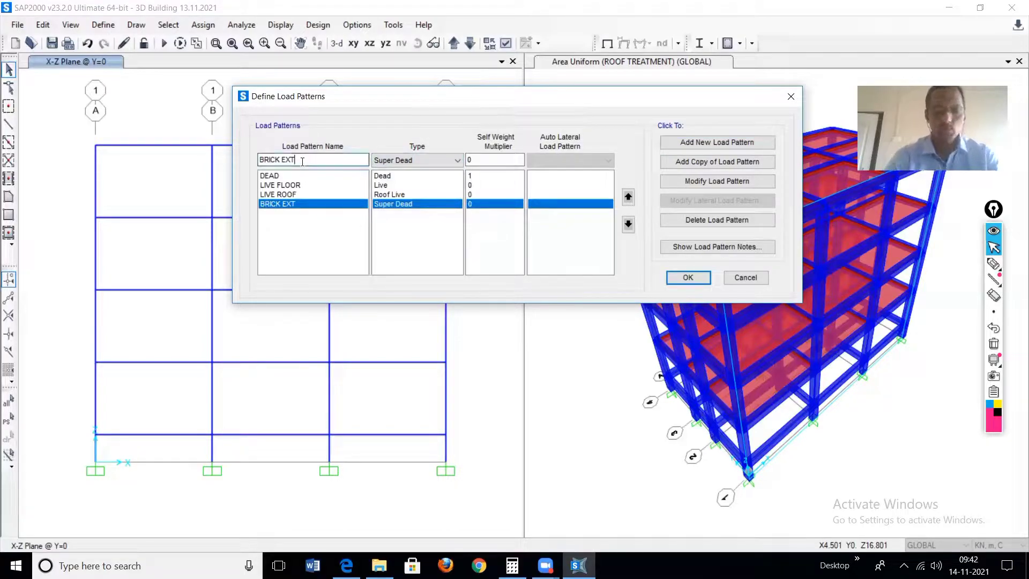
key(BackSpace)
key(BackSpace)
key(BackSpace)
text(INT)
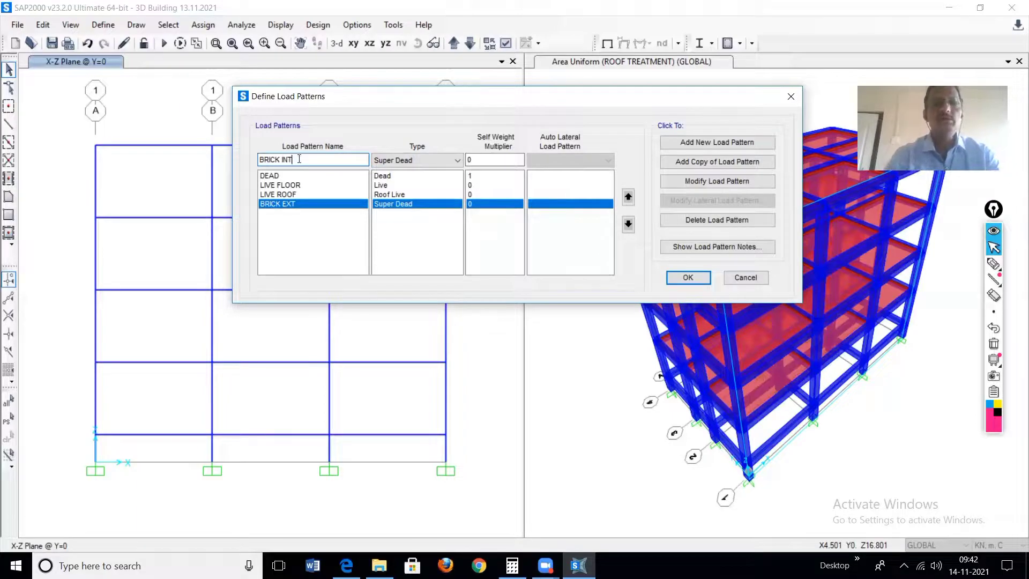
click(703, 141)
Add a load pattern named BRICK PARAPET, keeping the Super Dead type.
key(BackSpace)
key(BackSpace)
key(BackSpace)
text(PARAPET)
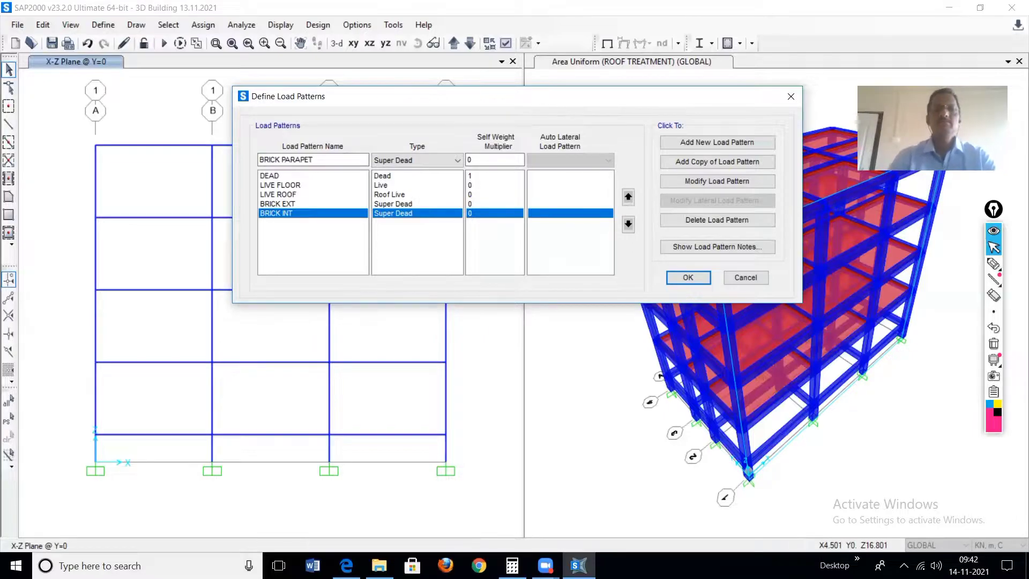
click(696, 142)
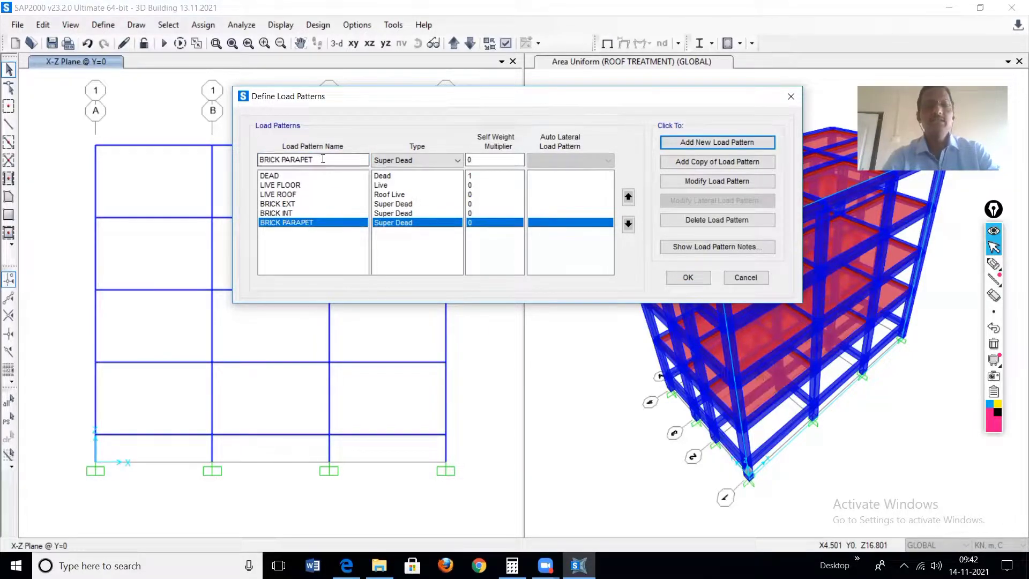
Add a load pattern named FLOOR FINISH, keeping the Super Dead type.
drag(323, 160, 255, 159)
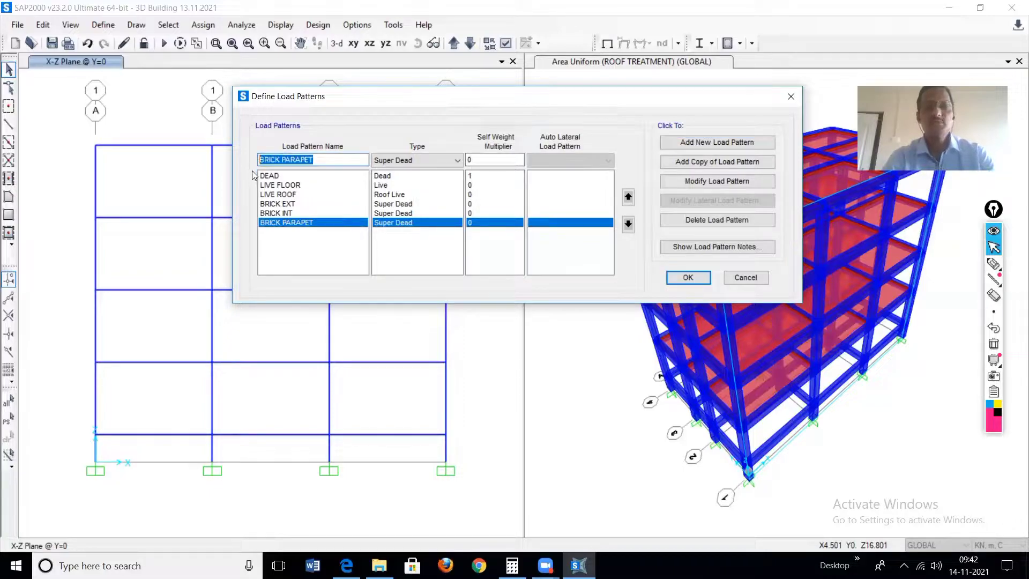
text(FL)
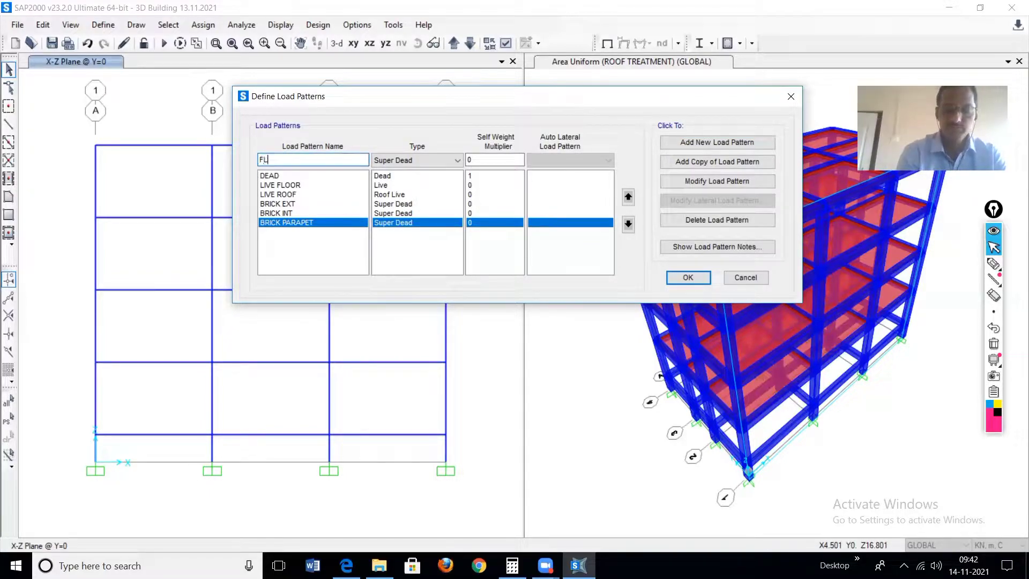
text(OOR )
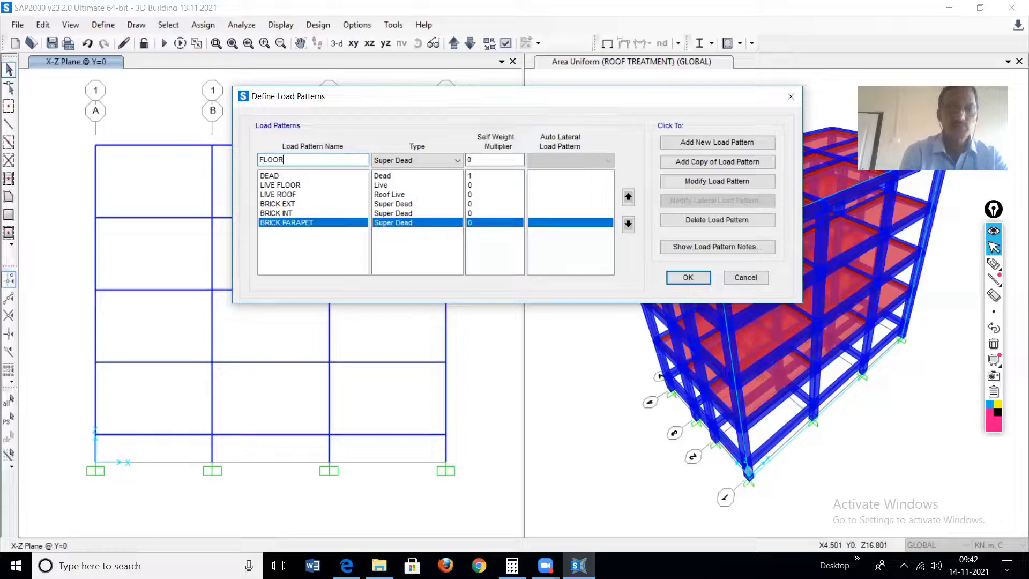
text(FI)
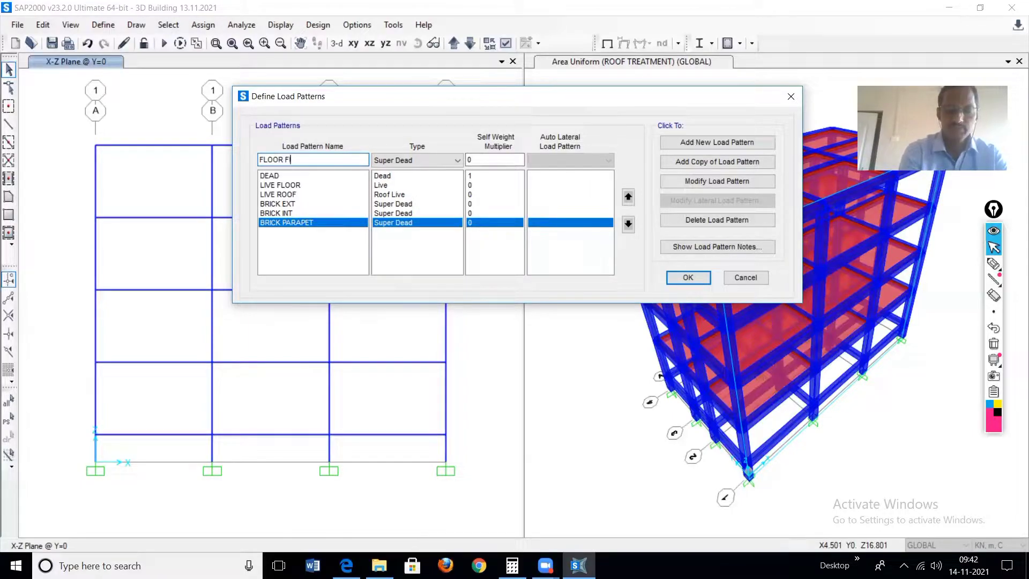
text(NISH)
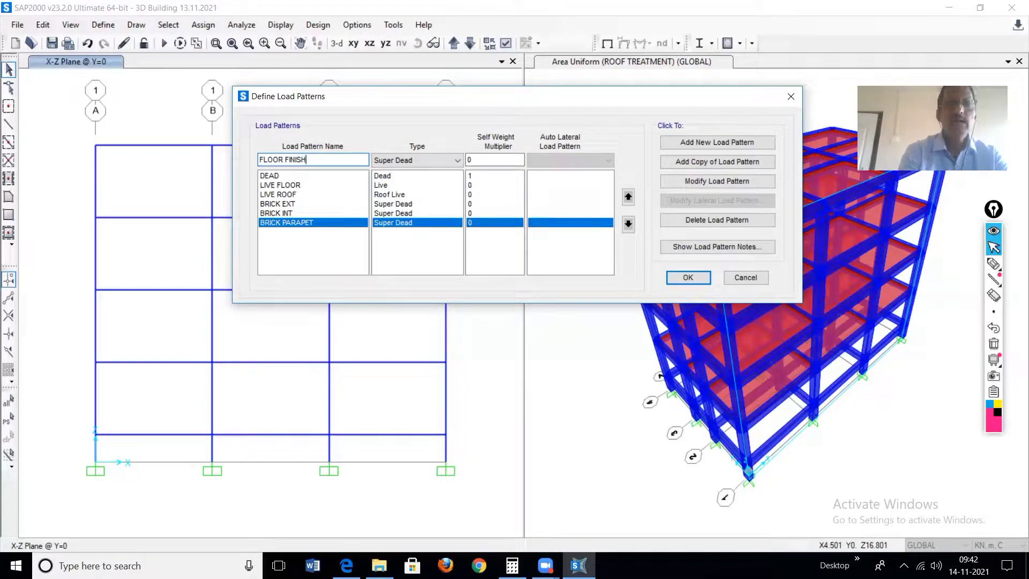
click(692, 143)
Add a Super Dead load pattern named ROOF TRREATMENT and accept the load pattern definitions.
drag(354, 159, 205, 159)
text(ROO)
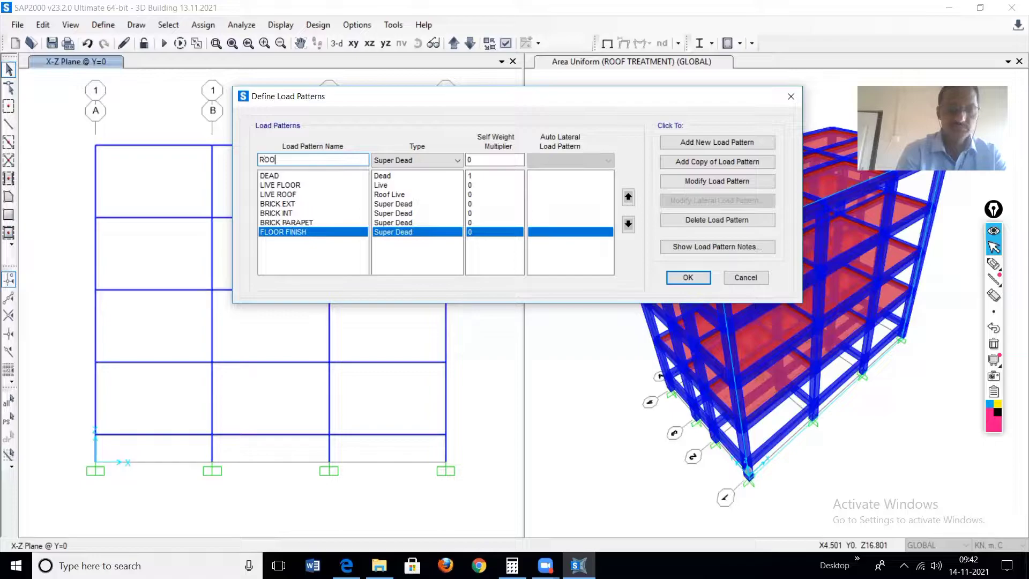
text(F TRREA)
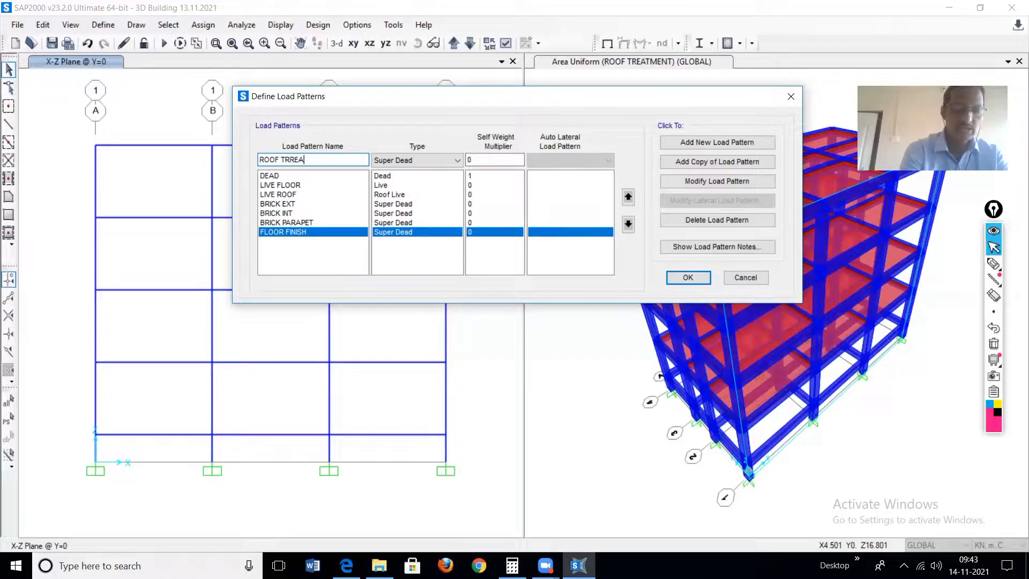
text(TMENT)
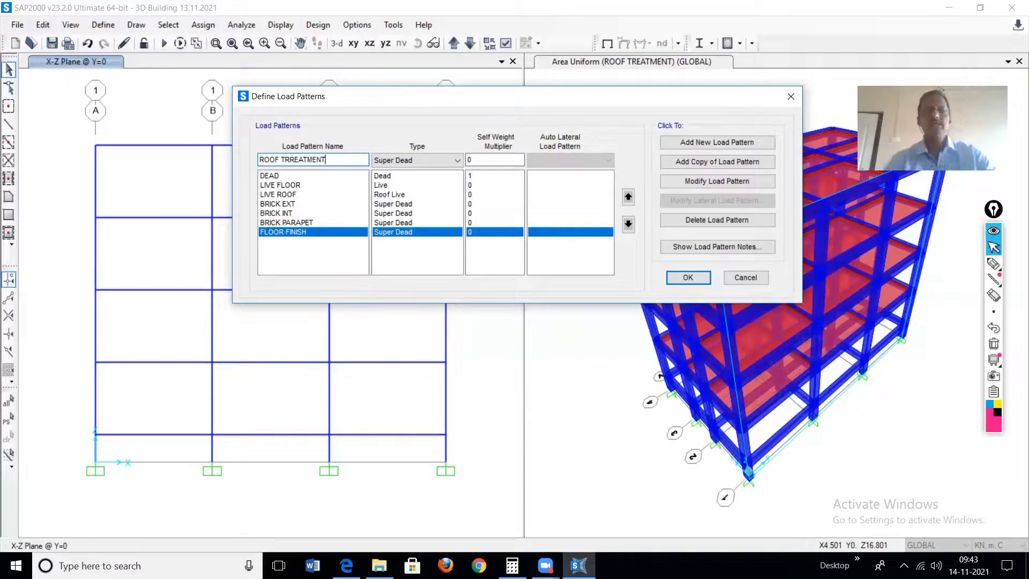
click(717, 142)
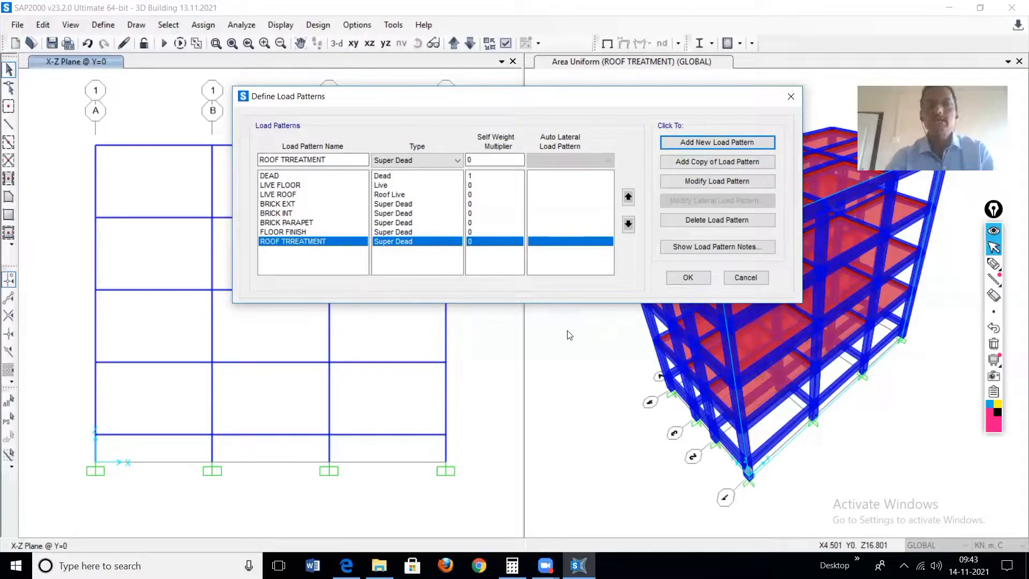
click(689, 277)
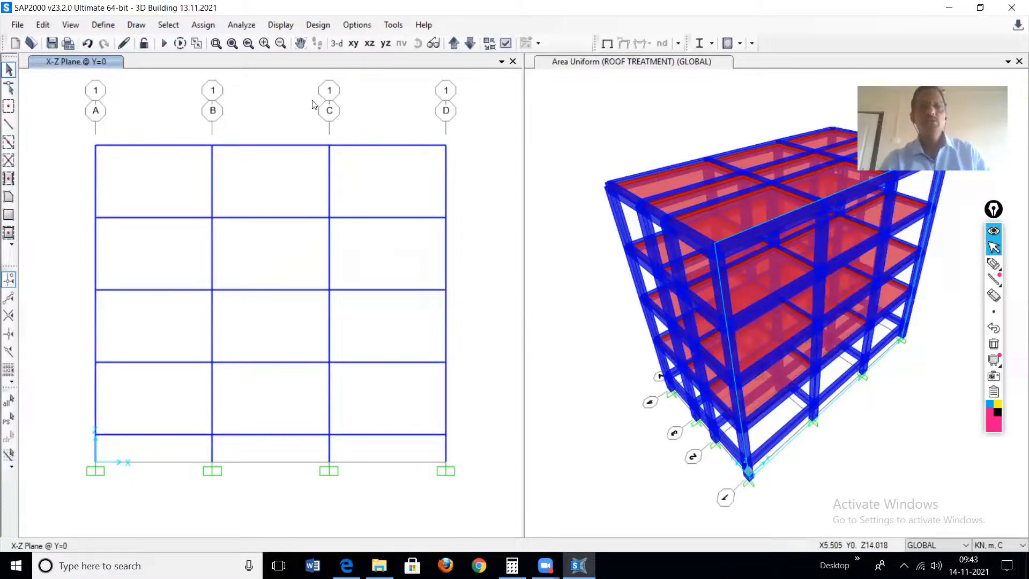
Switch the X-Z elevation window to the X-Y plan view at Z=13.6.
click(352, 46)
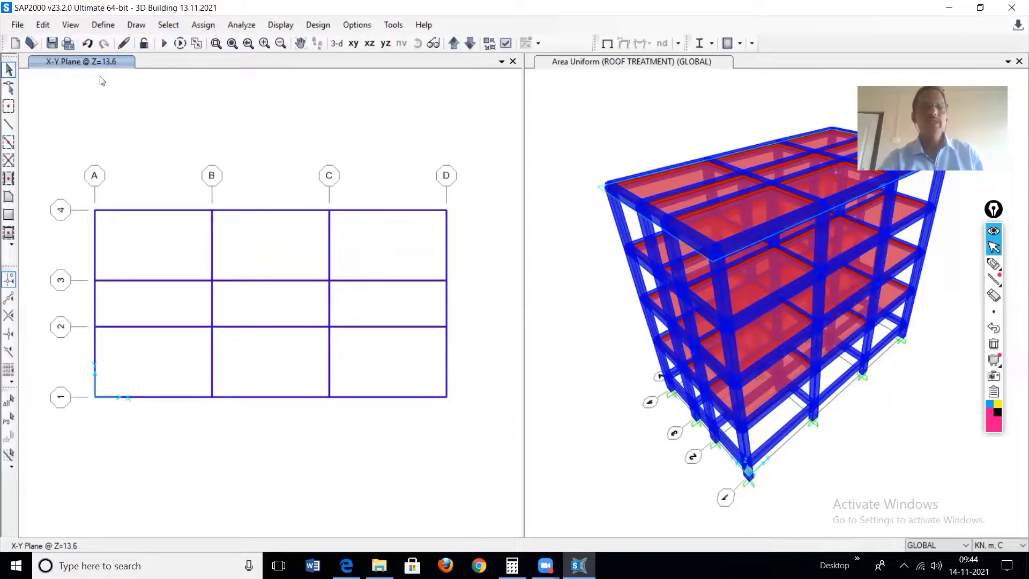
click(993, 263)
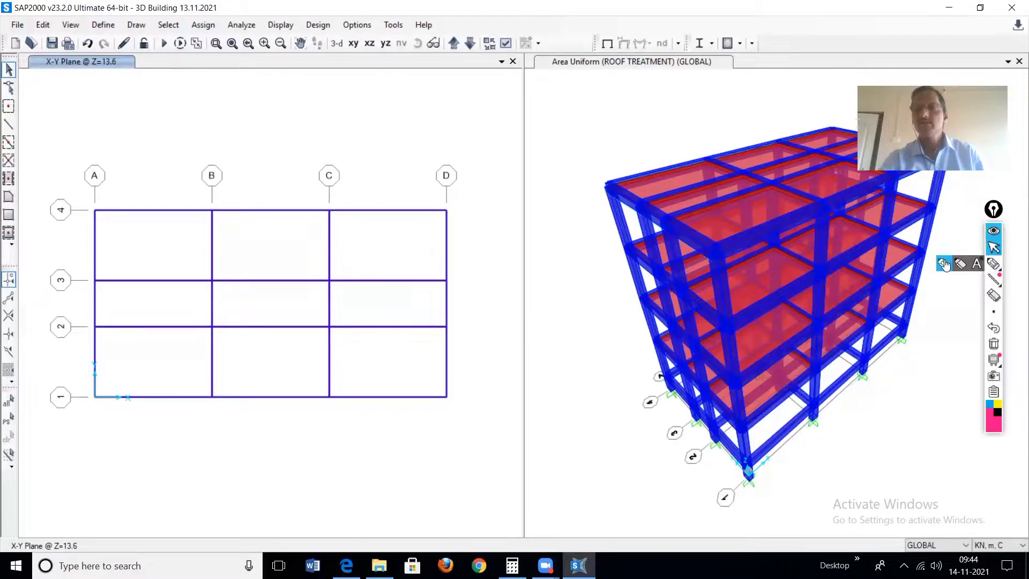
mouse_move(124, 51)
mouse_down()
mouse_move(82, 63)
mouse_move(131, 90)
mouse_move(126, 49)
mouse_up()
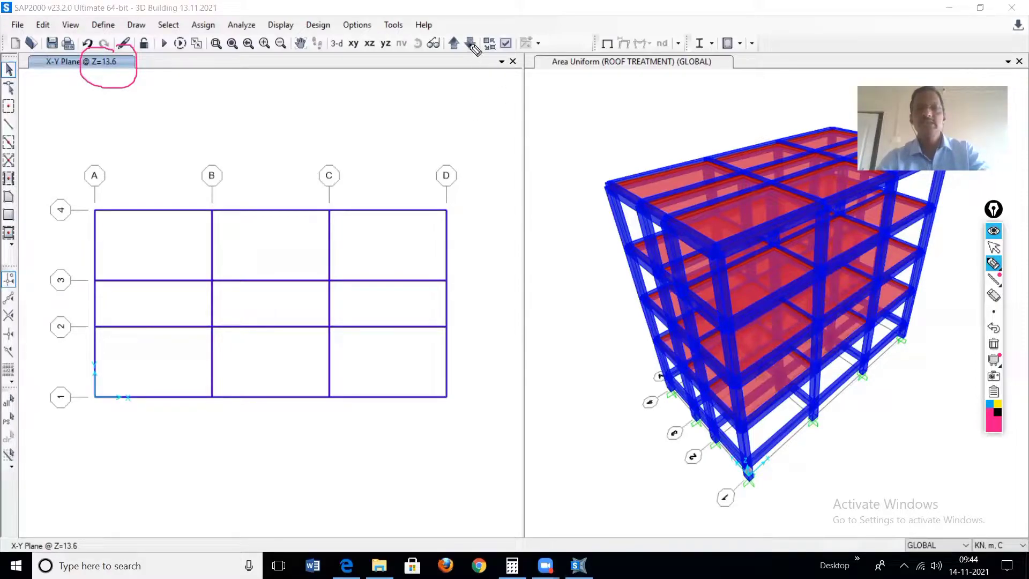
mouse_move(472, 30)
mouse_down()
mouse_move(450, 33)
mouse_move(449, 66)
mouse_move(471, 27)
mouse_up()
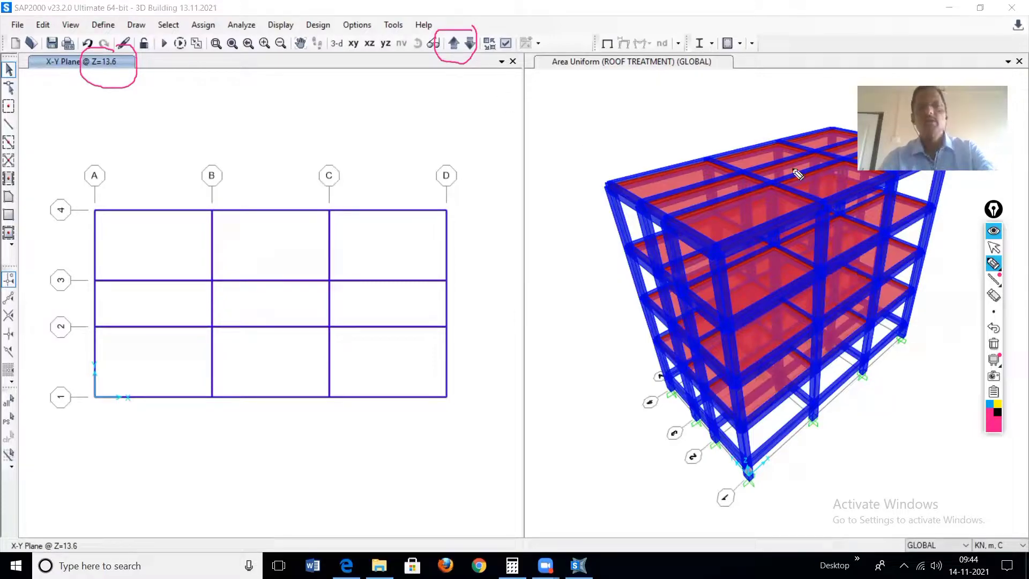
click(993, 247)
Move the plan view down to Z=10.5 and select all nine slab areas on that floor.
click(472, 43)
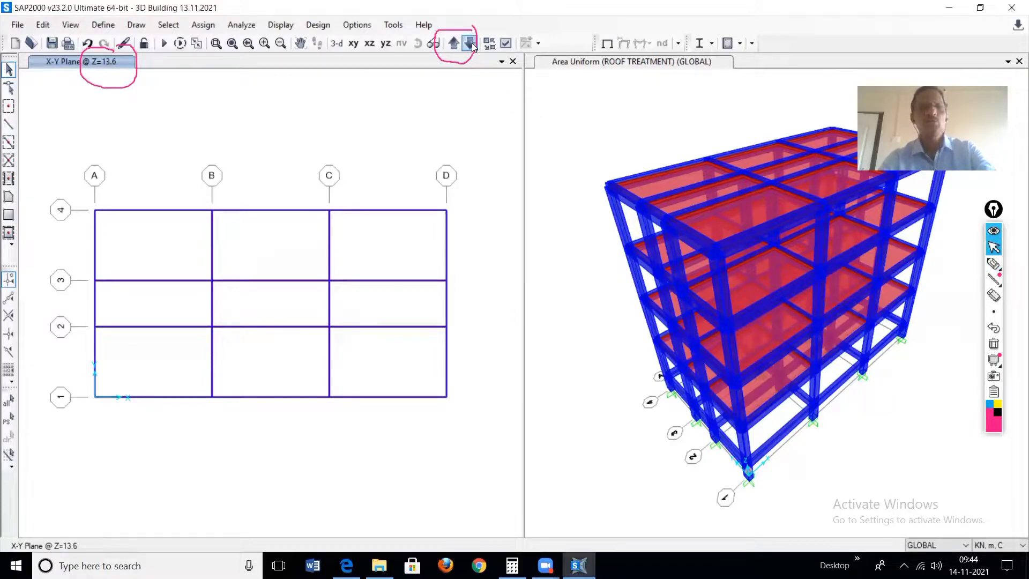
click(469, 43)
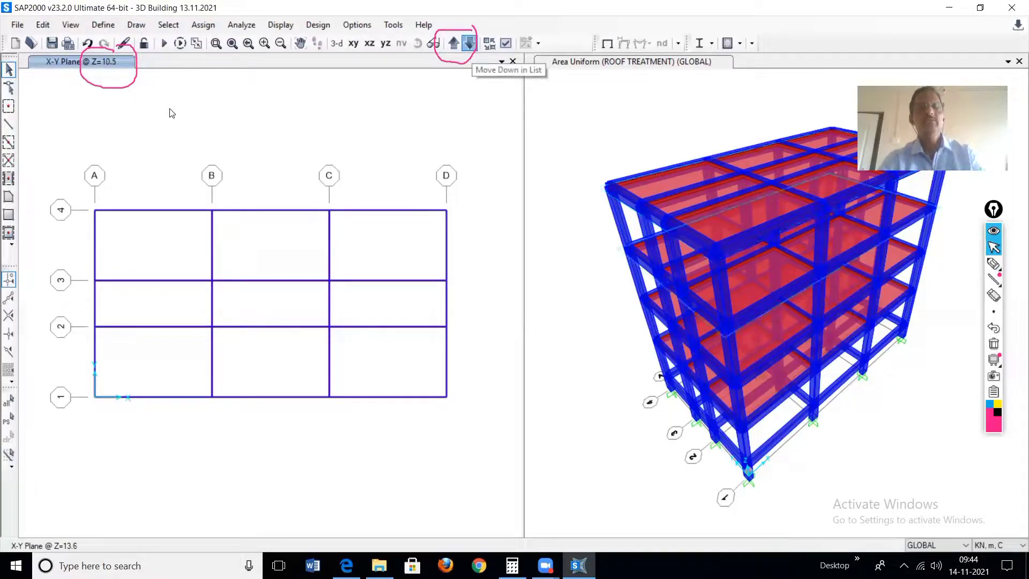
click(165, 243)
click(313, 253)
click(376, 244)
click(394, 298)
click(291, 309)
click(177, 316)
click(305, 372)
click(383, 378)
click(175, 365)
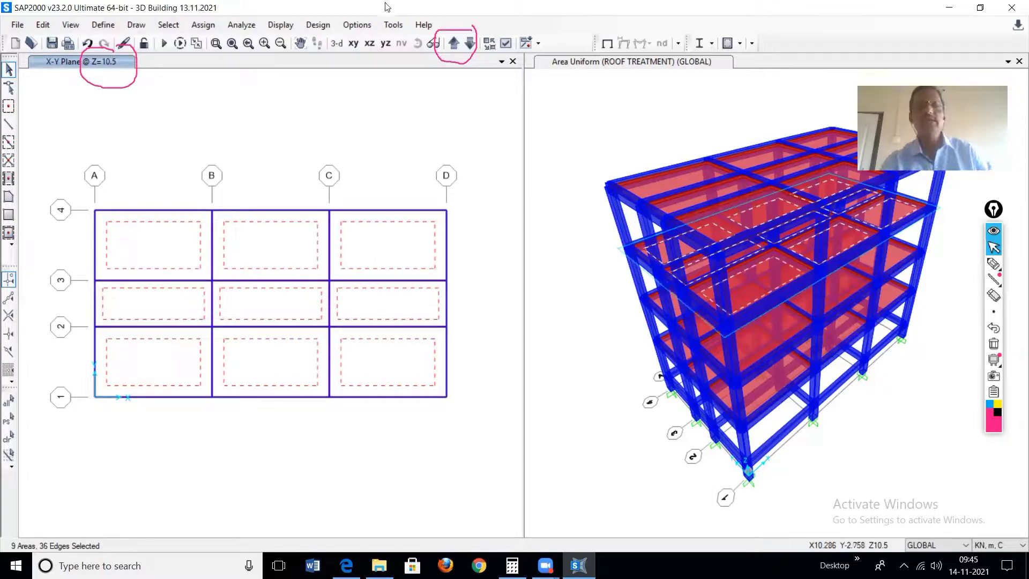
Move the plan view down to Z=7.4 and add its nine slab areas to the selection.
click(470, 44)
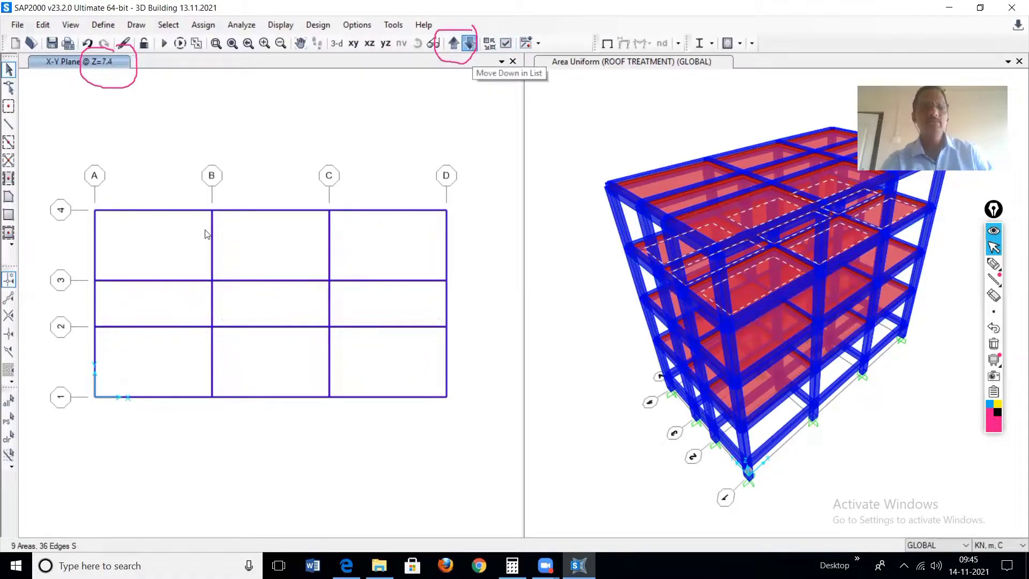
click(173, 241)
click(302, 256)
click(375, 253)
click(385, 306)
click(239, 319)
click(179, 314)
click(168, 355)
click(246, 367)
click(376, 379)
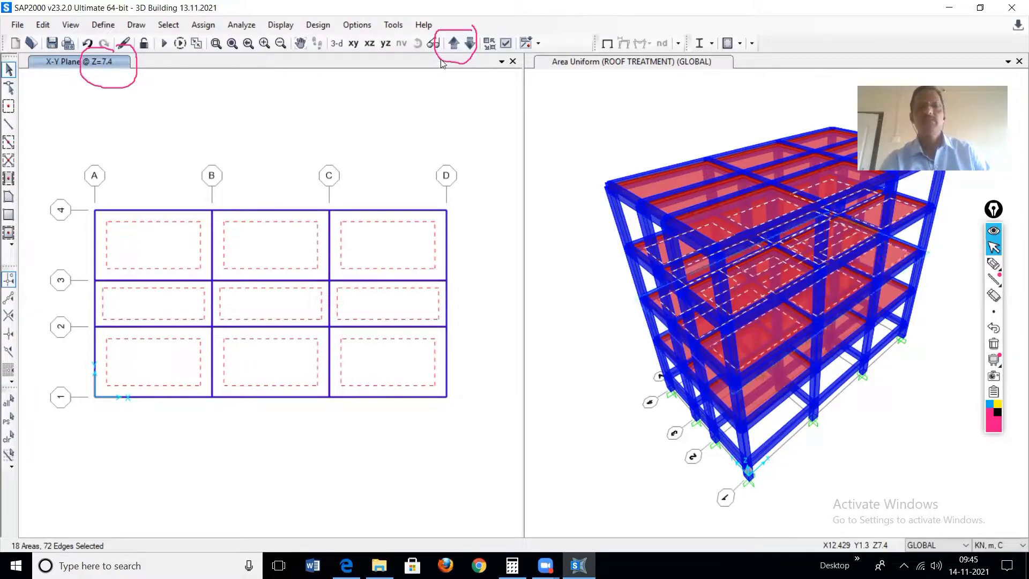
Move the plan view down to Z=4.3, add its nine slab areas to the selection, and clear the pen marks from the screen.
click(470, 43)
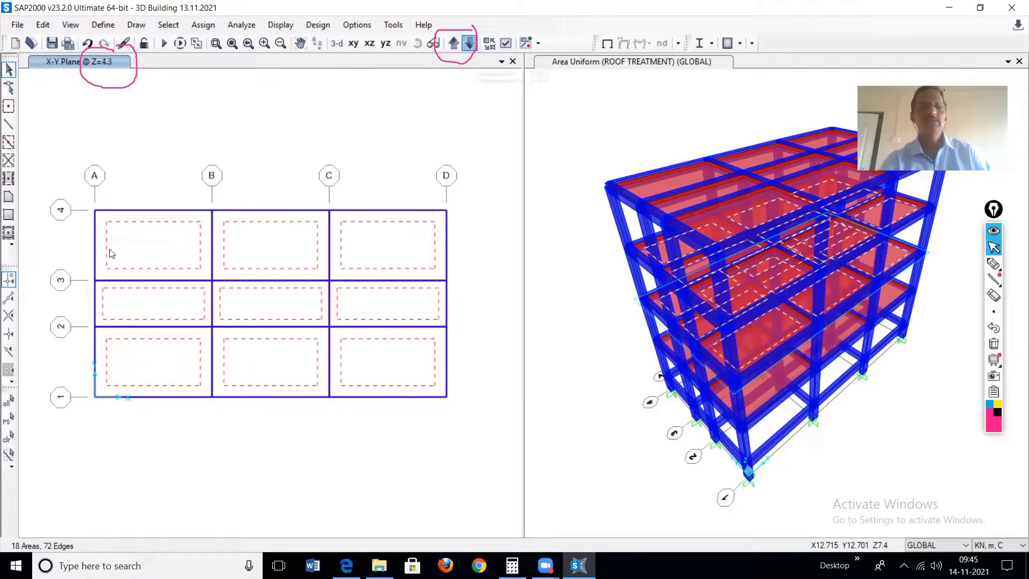
click(151, 256)
click(279, 248)
click(380, 249)
click(383, 305)
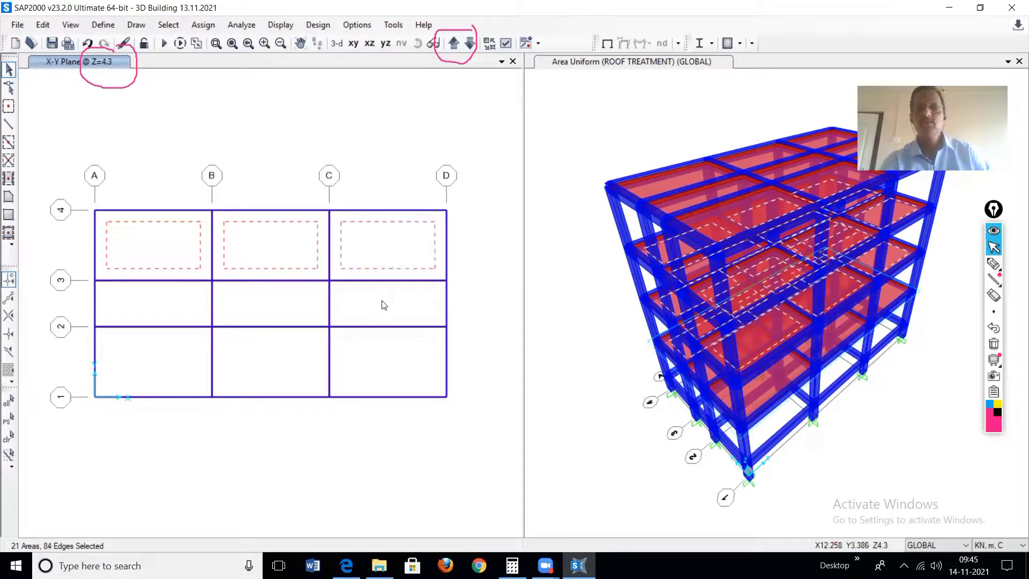
click(283, 308)
click(172, 307)
click(159, 361)
click(266, 363)
click(372, 367)
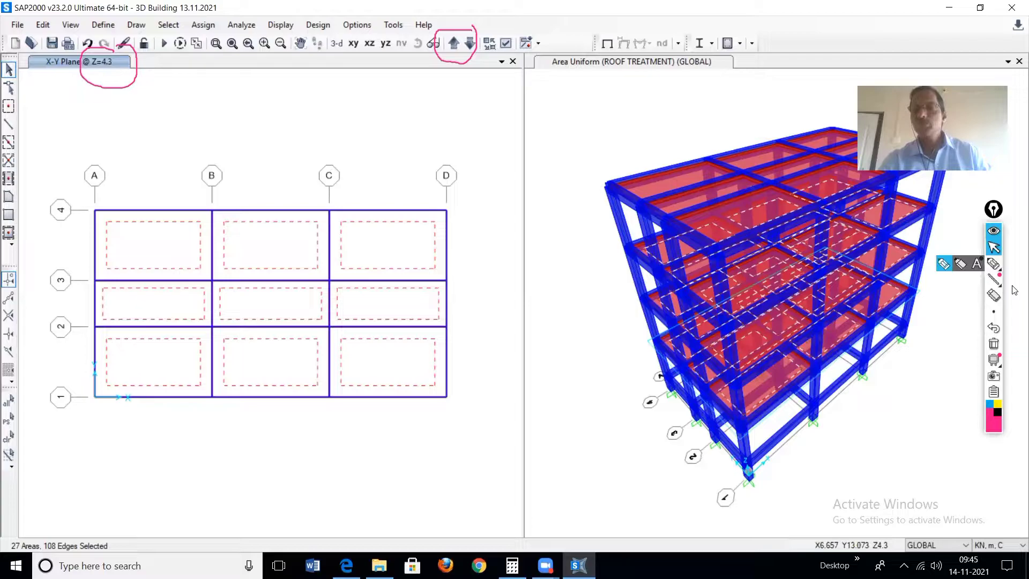
click(994, 343)
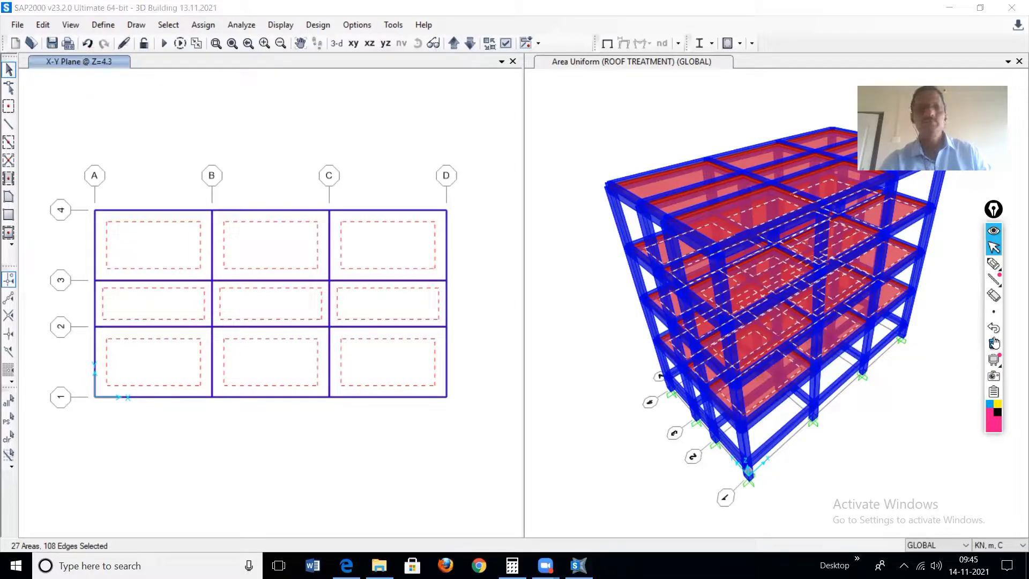
Start a uniform shell area load assignment for the selected slabs with the LIVE FLOOR load pattern.
click(208, 27)
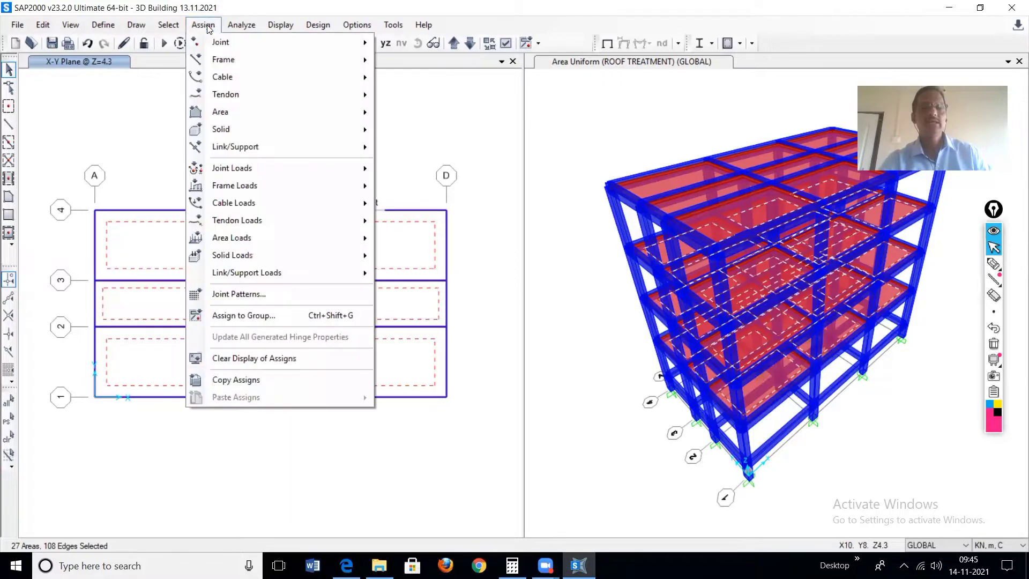
mouse_move(251, 237)
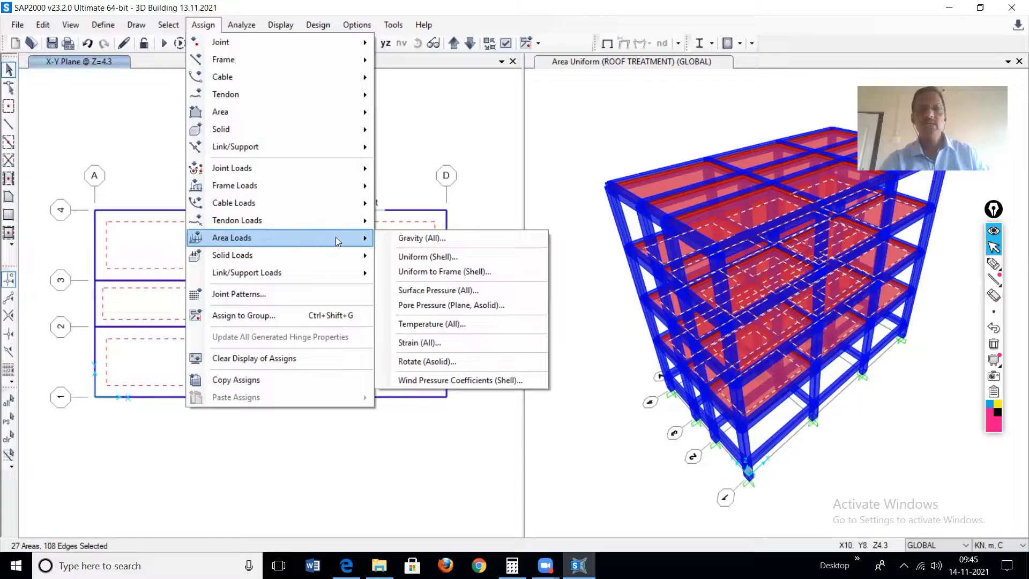
click(414, 257)
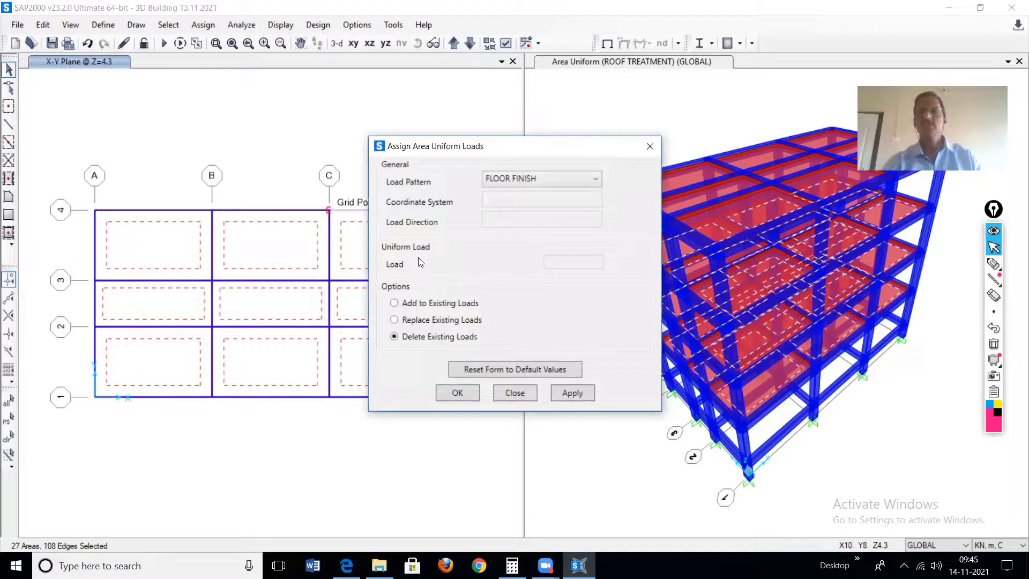
click(595, 180)
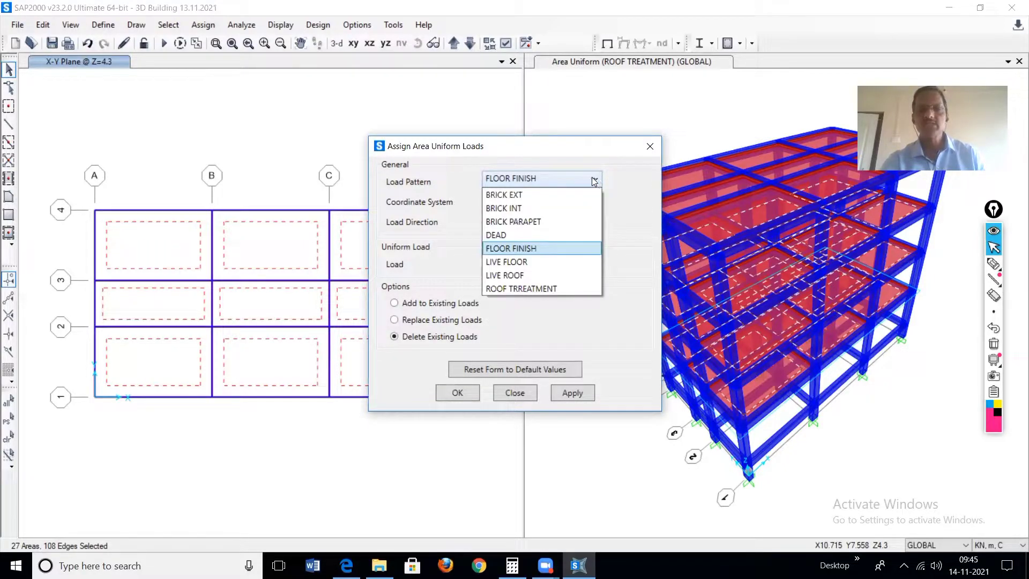
click(528, 262)
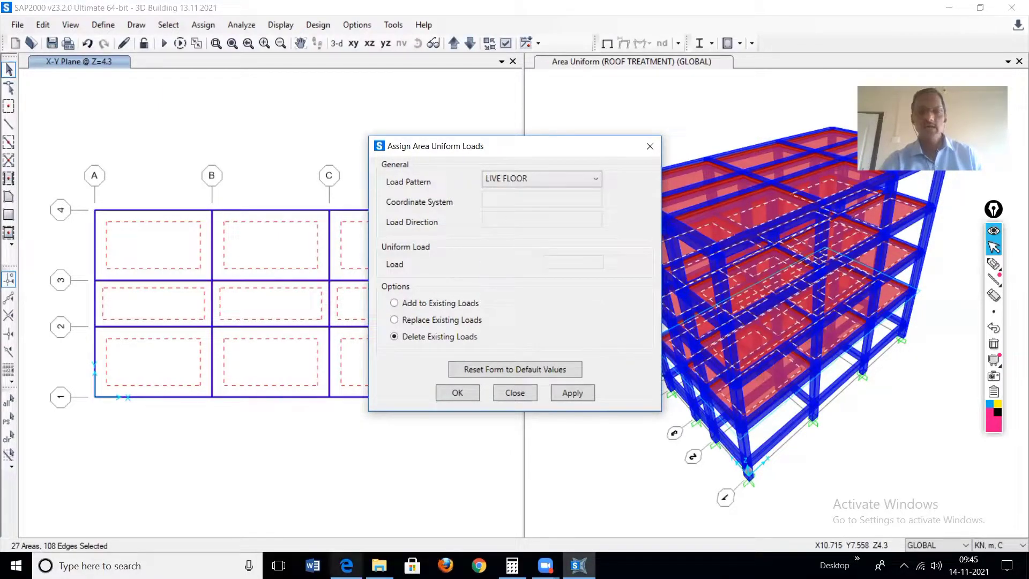
Look up the live load on floors in the building details PDF in Edge, then return to SAP2000.
key(alt+Tab)
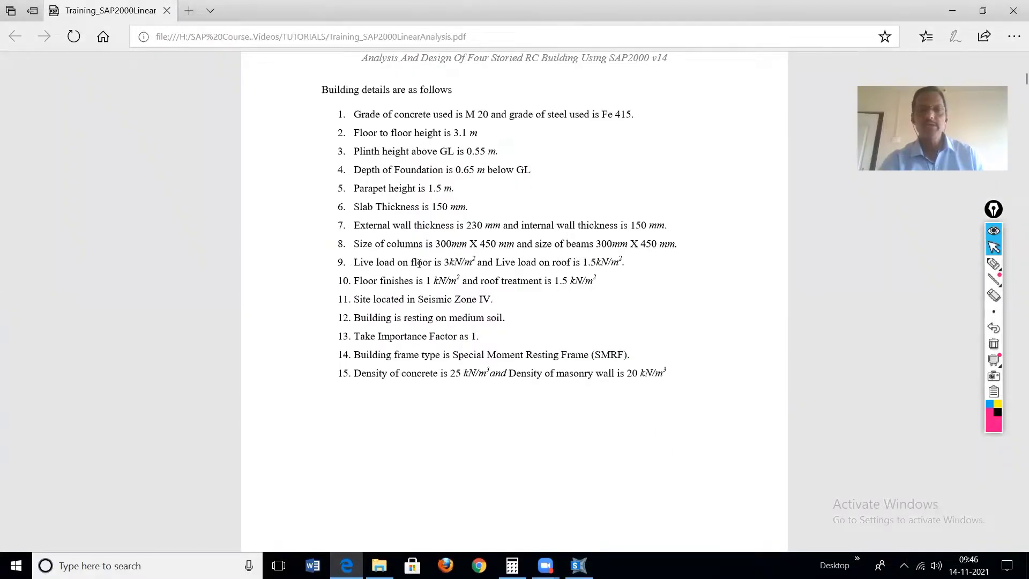
drag(434, 262, 477, 262)
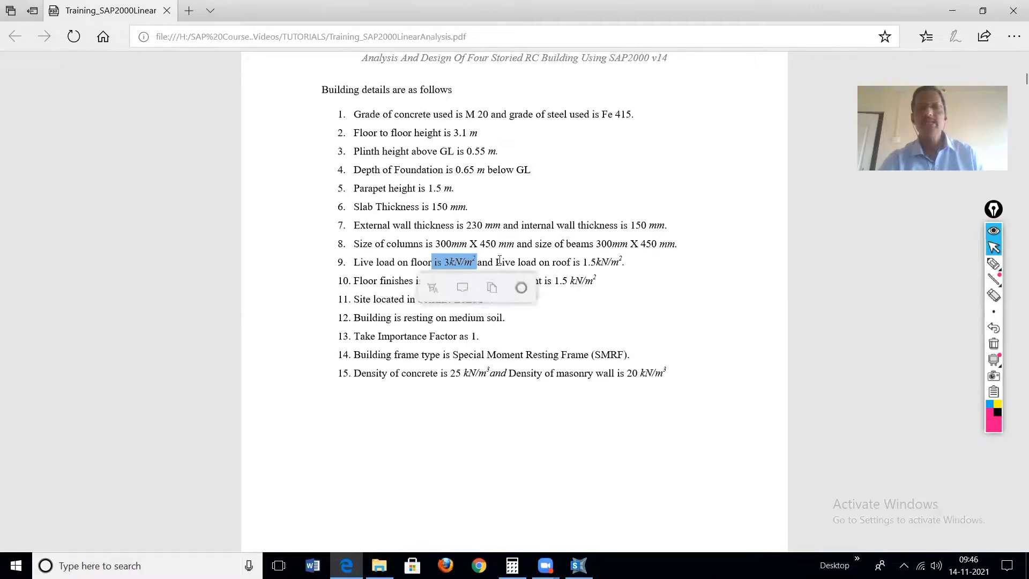
key(alt+Tab)
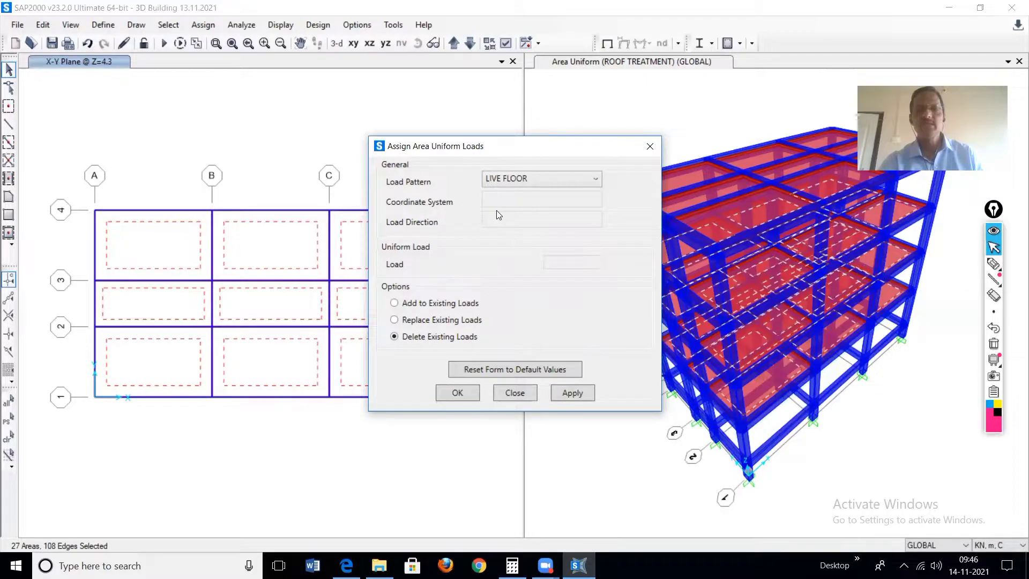
Apply a 3 kN/m² gravity load to the selected slabs, replacing existing loads, and close the assignment dialog.
click(410, 319)
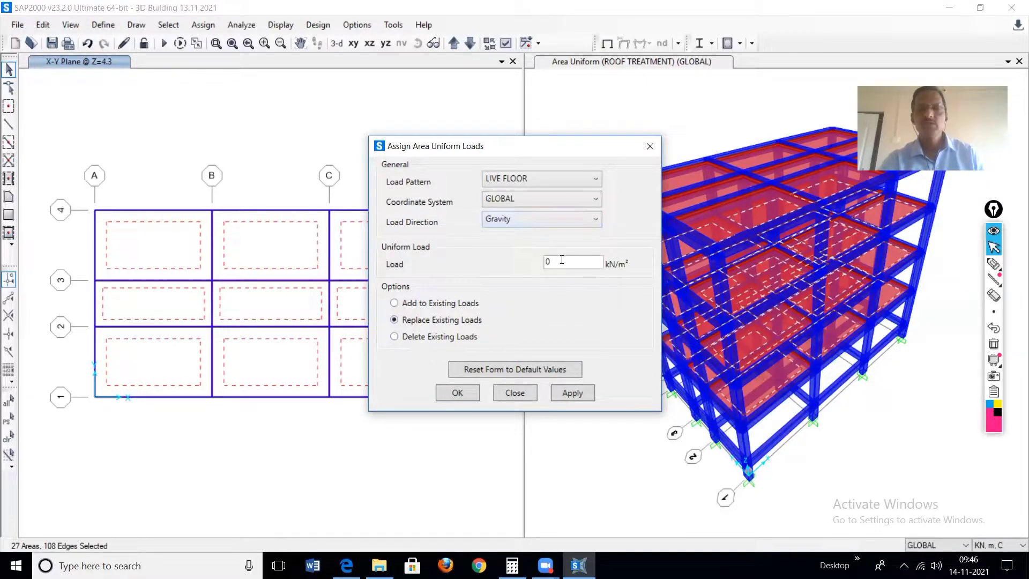
drag(558, 262, 531, 264)
text(3)
click(573, 393)
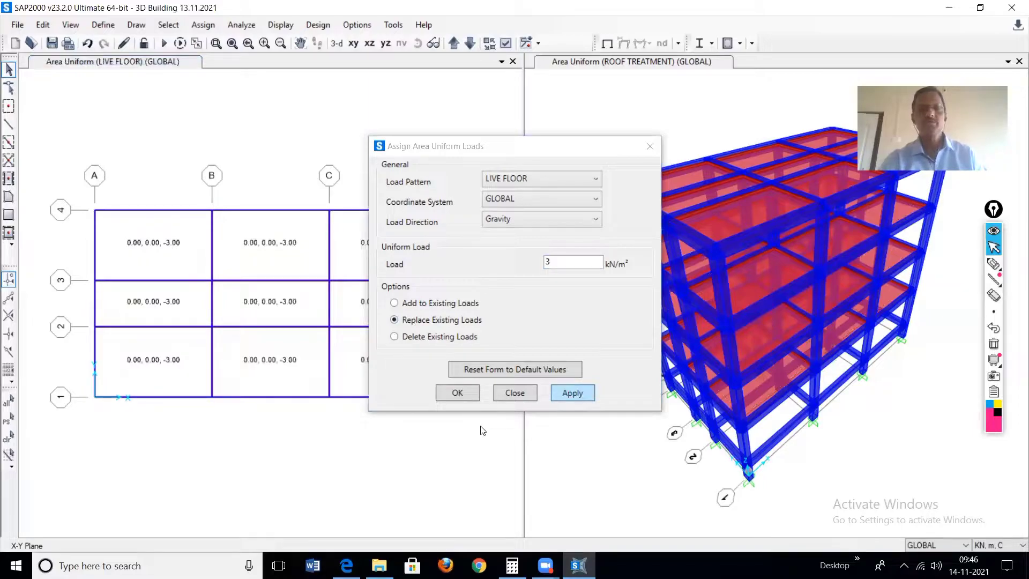
key(Escape)
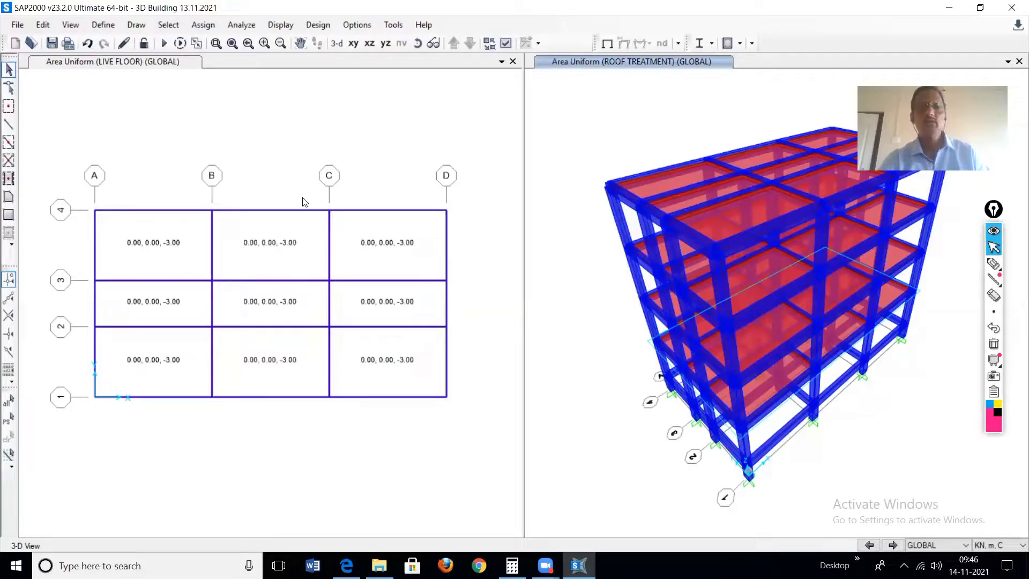
click(993, 264)
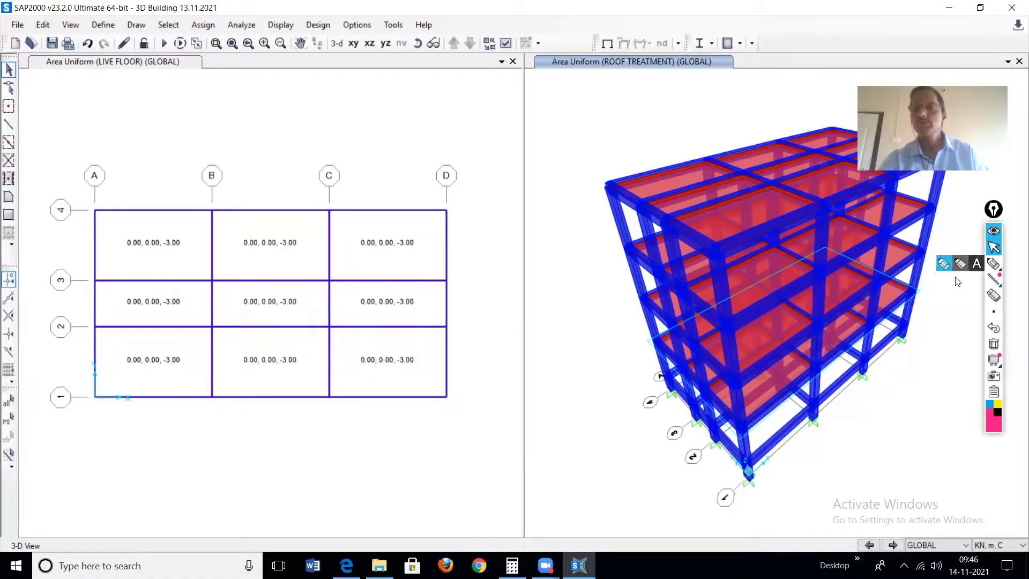
Underline the load values on the slab between grids C–D and 3–4 and circle the Show Undeformed Shape tool with the pen.
drag(360, 250, 416, 250)
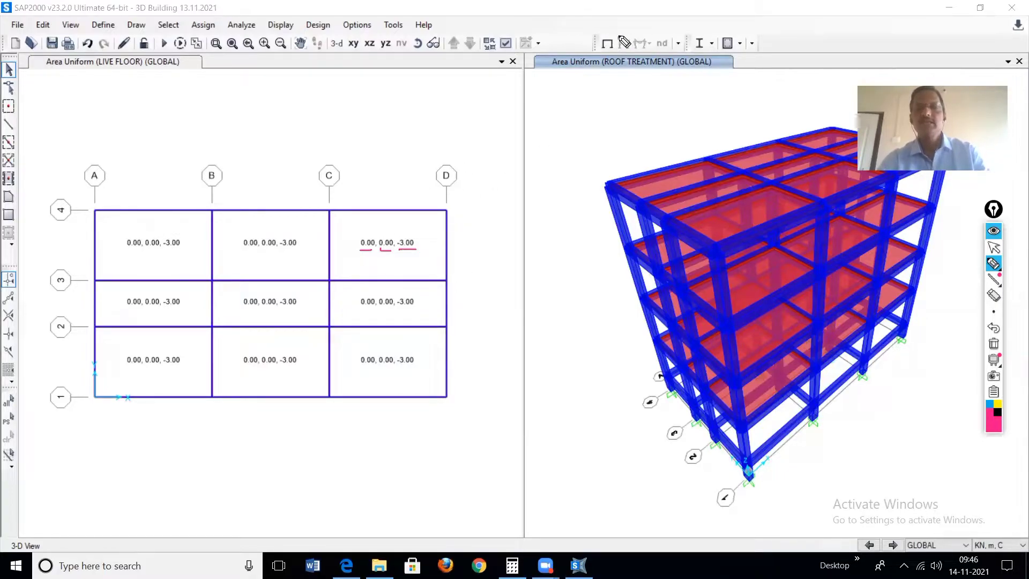
mouse_move(615, 33)
mouse_down()
mouse_move(595, 46)
mouse_move(601, 56)
mouse_move(621, 55)
mouse_move(615, 33)
mouse_up()
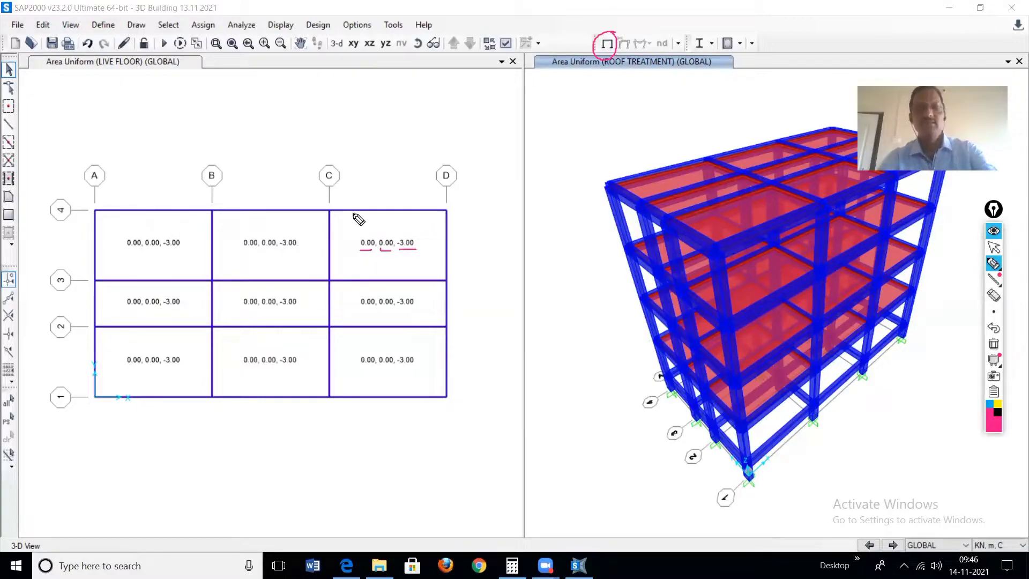
key(ctrl+shift+2)
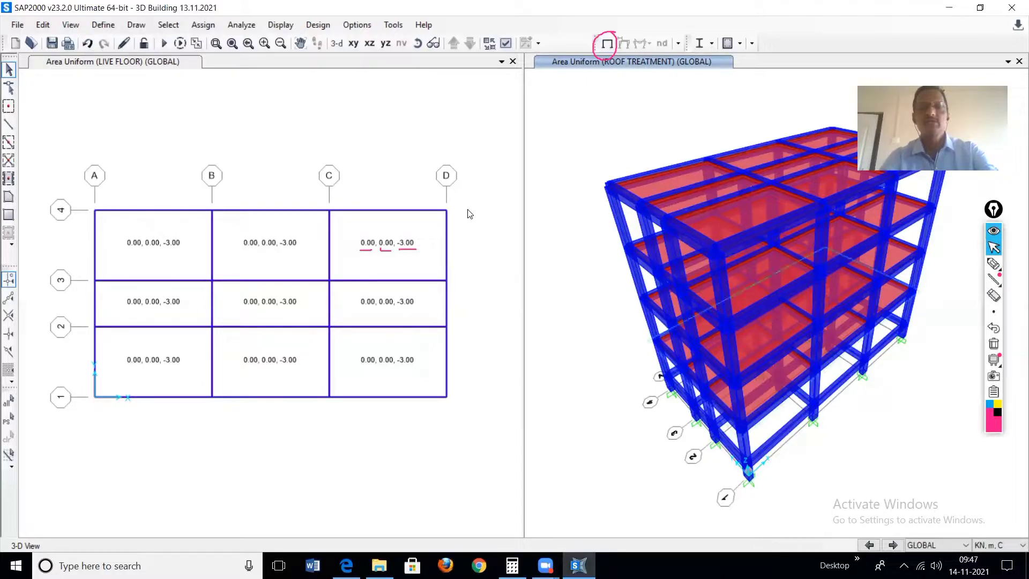
Return the plan view to the undeformed shape and clear the pen marks from the screen.
click(499, 212)
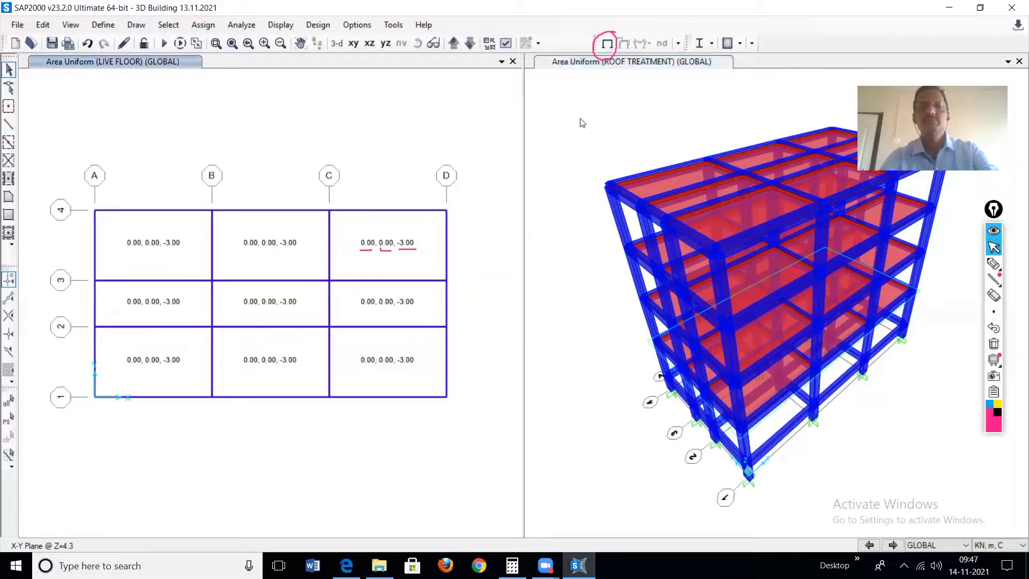
click(606, 43)
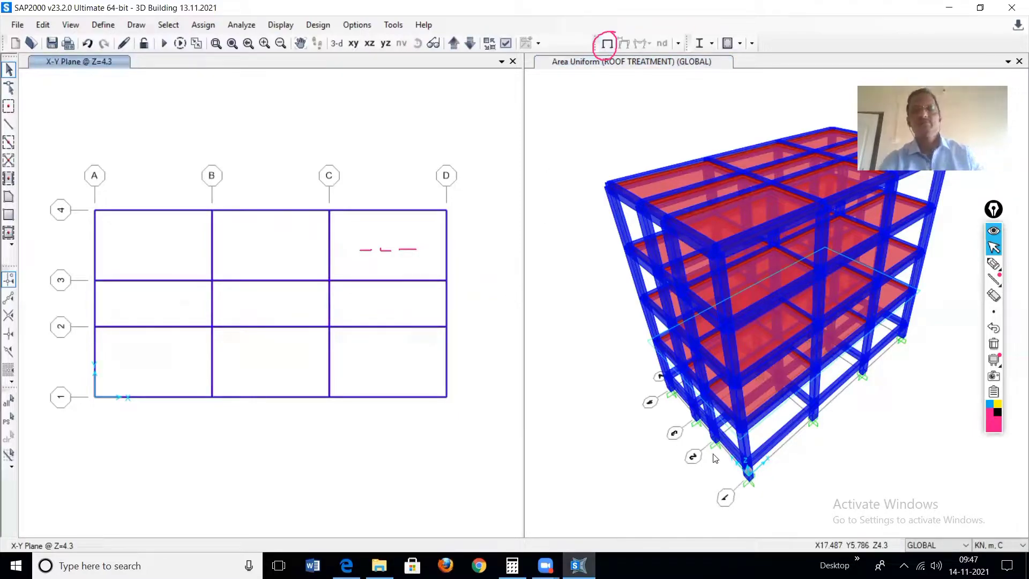
click(993, 343)
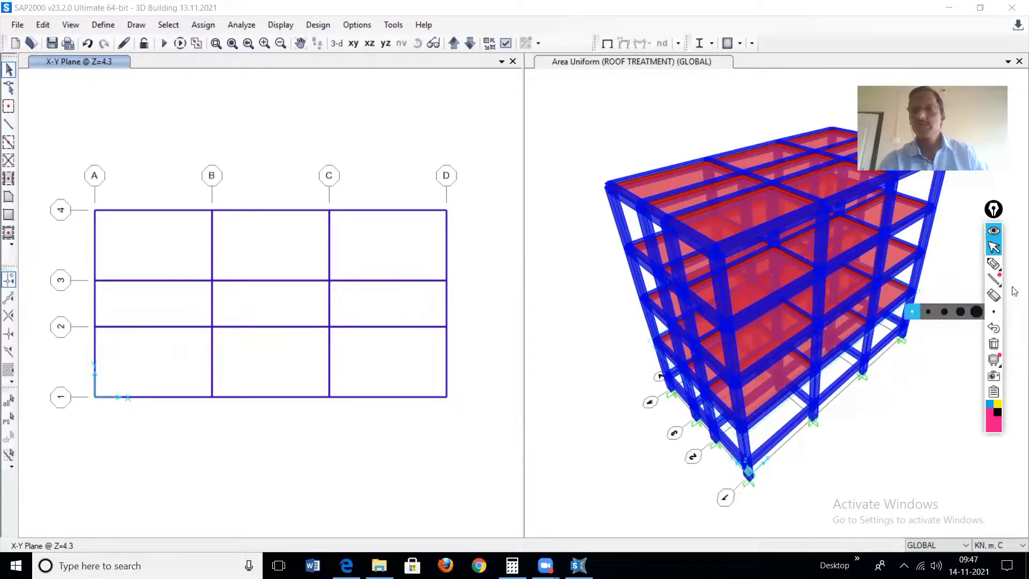
Circle the previous-selection tool with the pen and restore the previous selection of floor slabs.
click(992, 264)
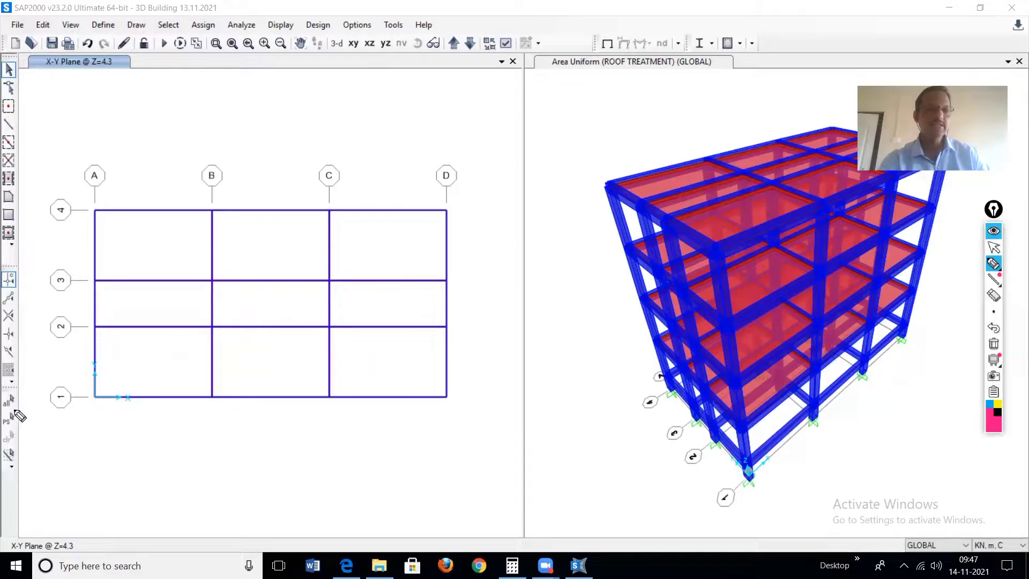
mouse_move(20, 409)
mouse_down()
mouse_move(12, 437)
mouse_move(52, 429)
mouse_move(25, 411)
mouse_up()
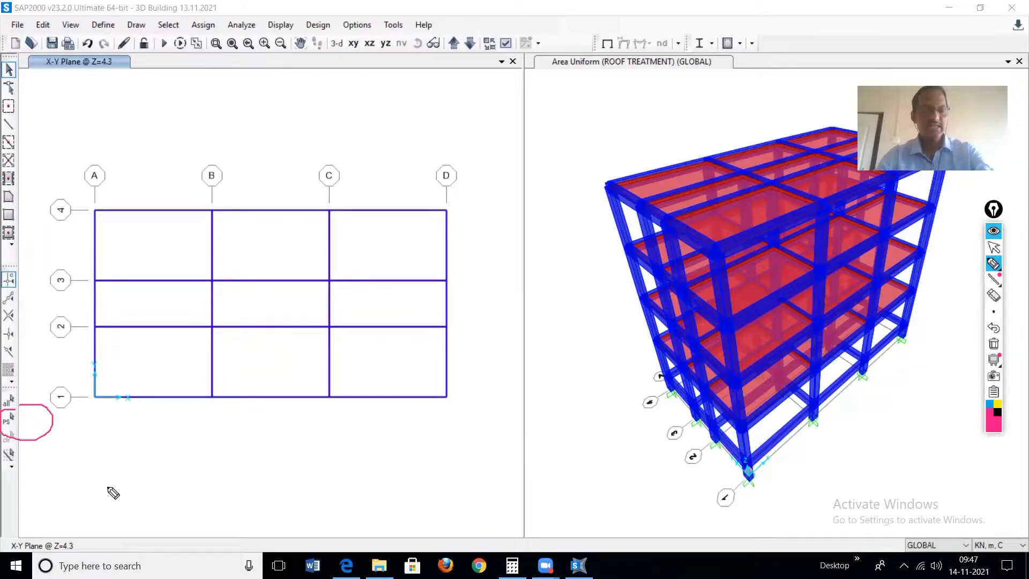
key(ctrl+shift+2)
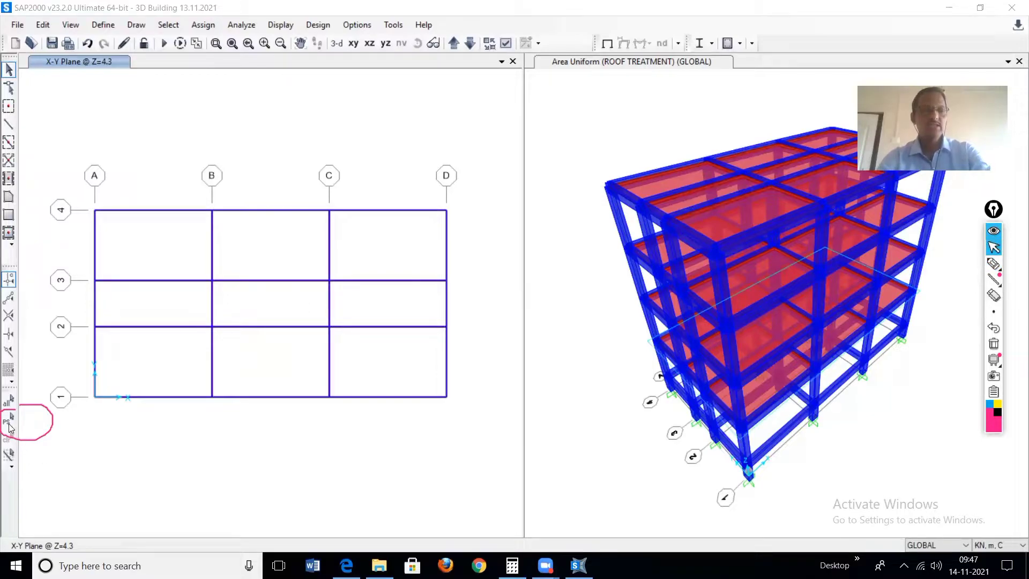
click(9, 424)
click(9, 421)
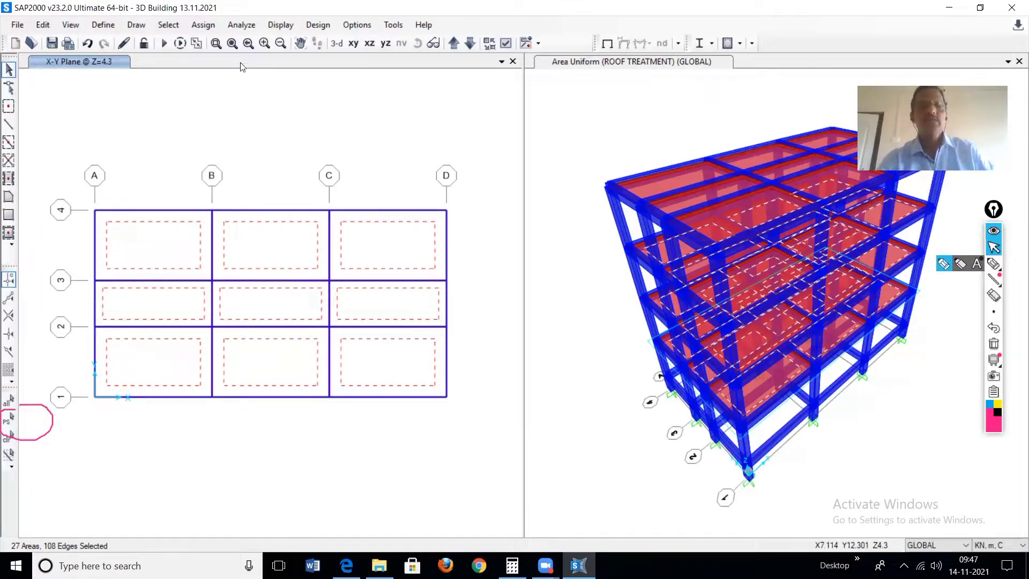
Start a uniform shell area load assignment for the reselected floor slabs with the FLOOR FINISH load pattern.
click(204, 25)
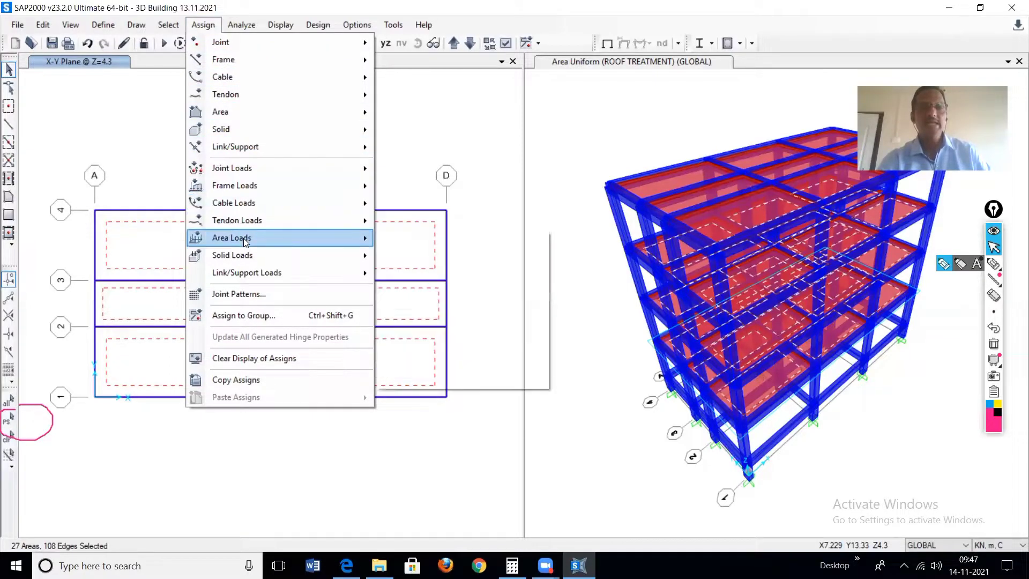
mouse_move(246, 240)
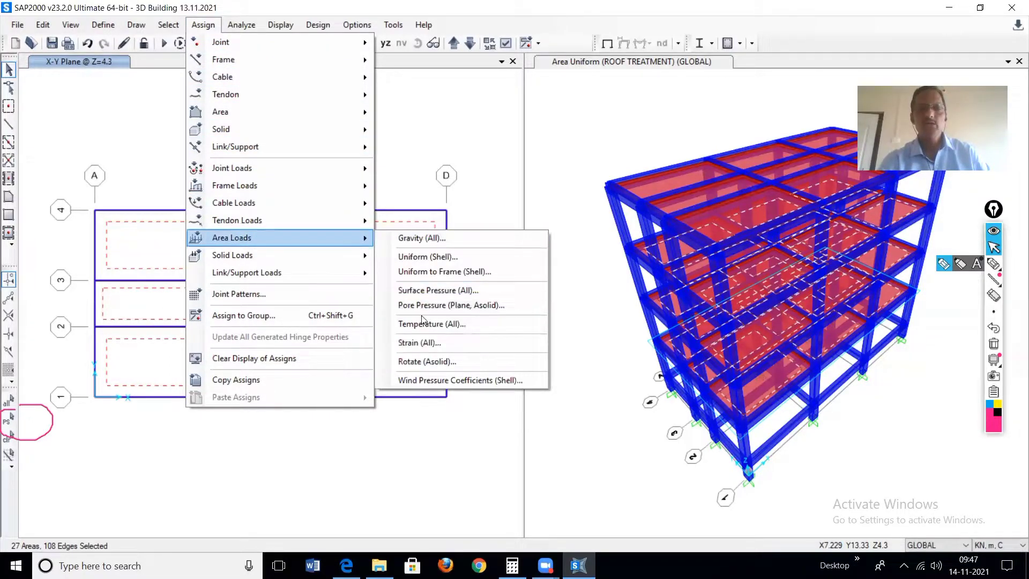
click(434, 257)
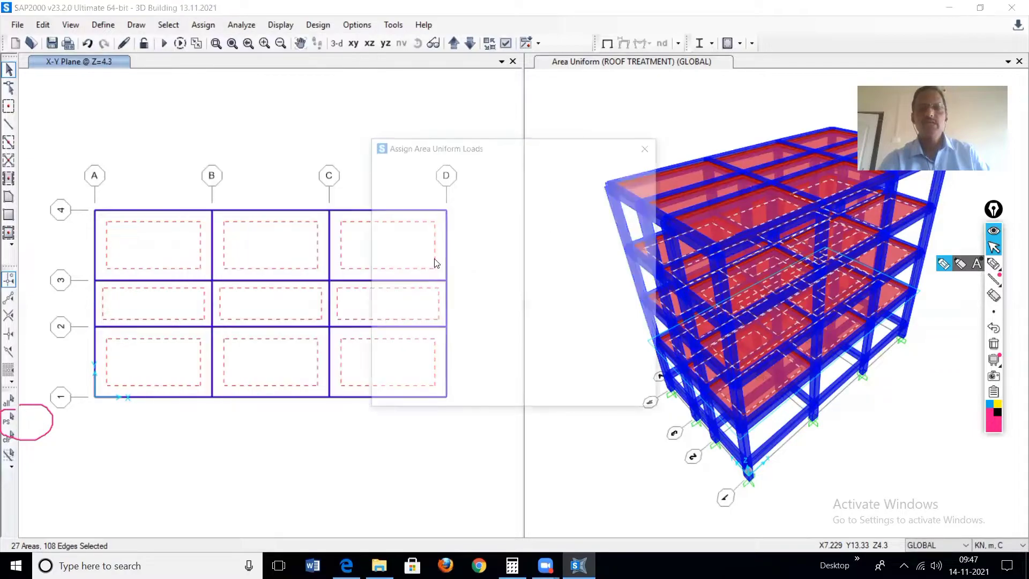
click(561, 182)
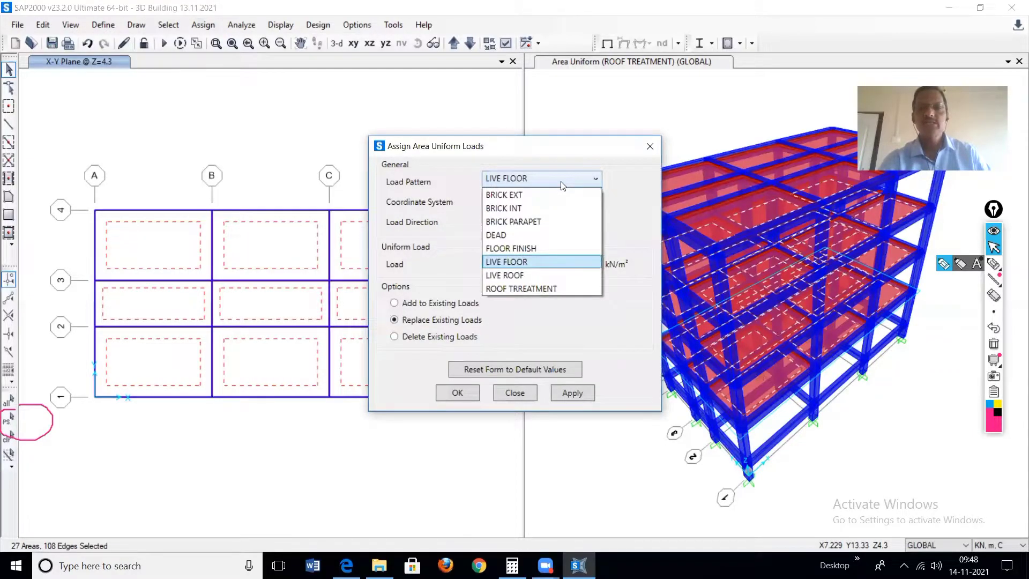
click(532, 248)
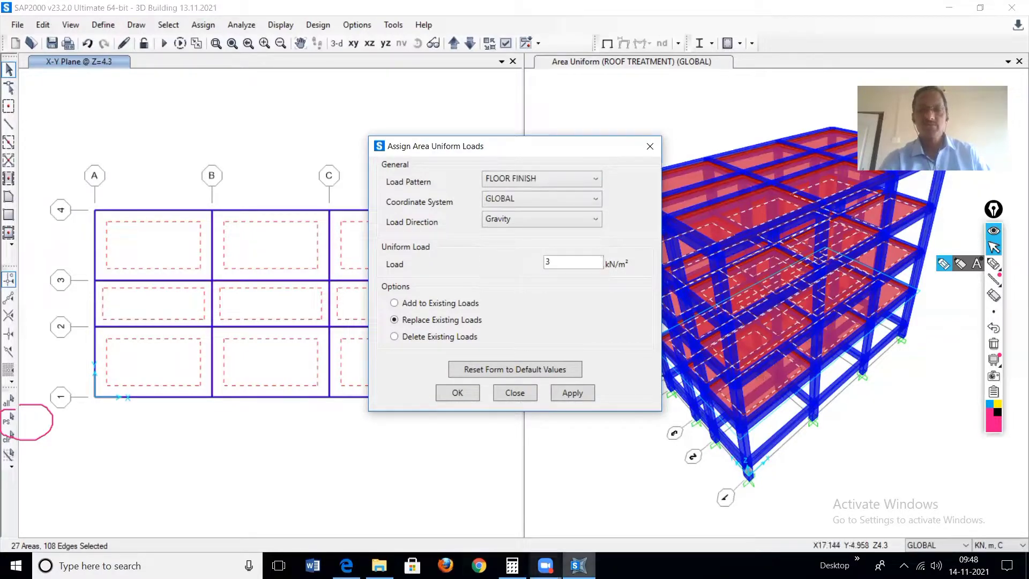
Look up the floor finishes load in the building details PDF in Edge, then return to SAP2000.
click(312, 565)
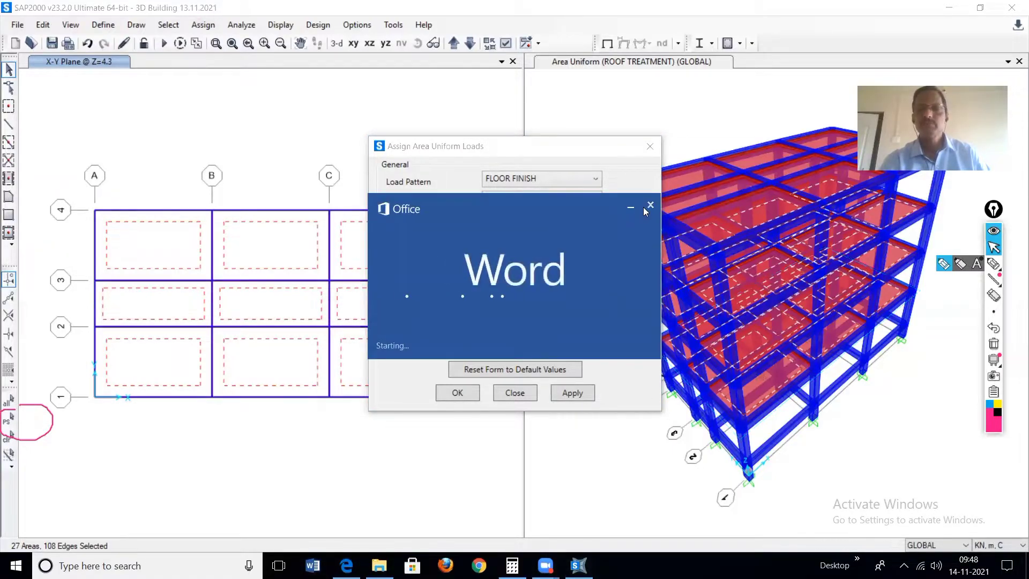
click(650, 206)
click(347, 565)
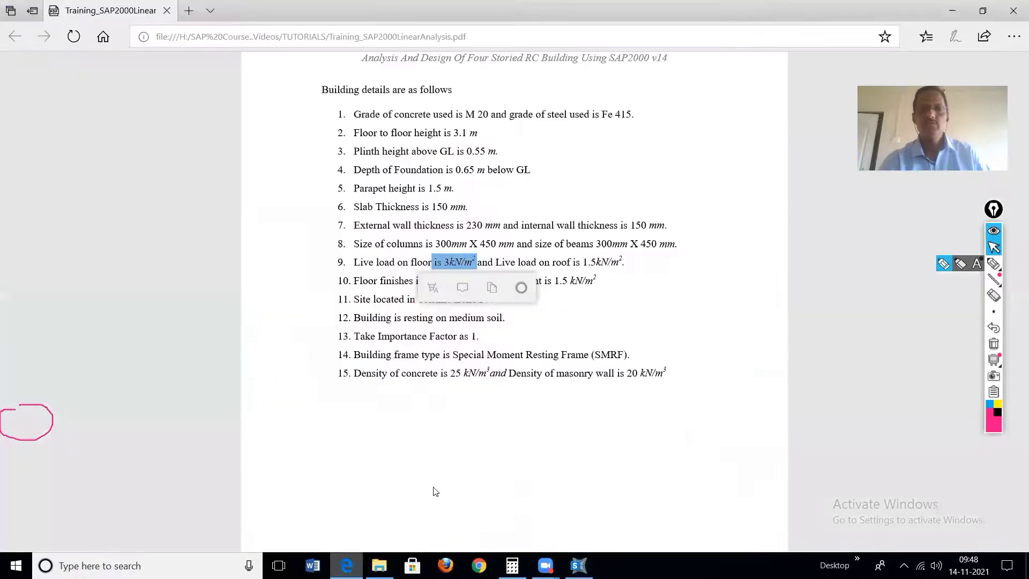
click(428, 307)
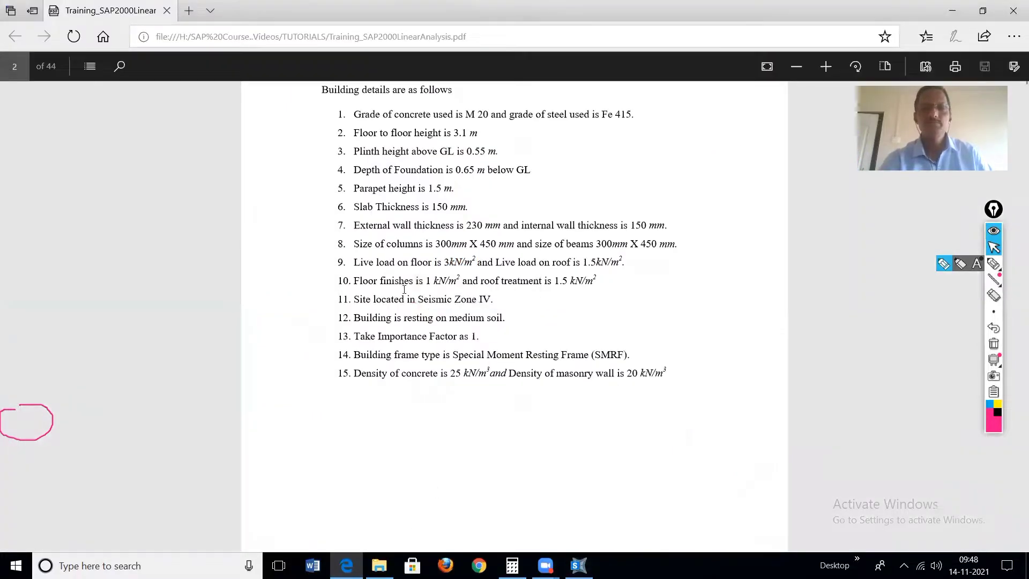
drag(428, 279, 453, 280)
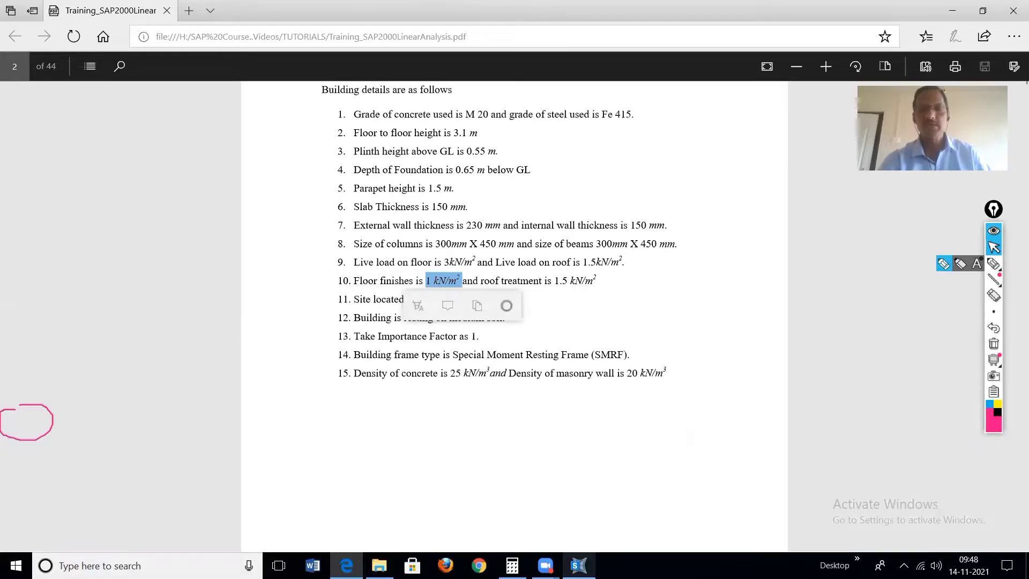
key(alt+Tab)
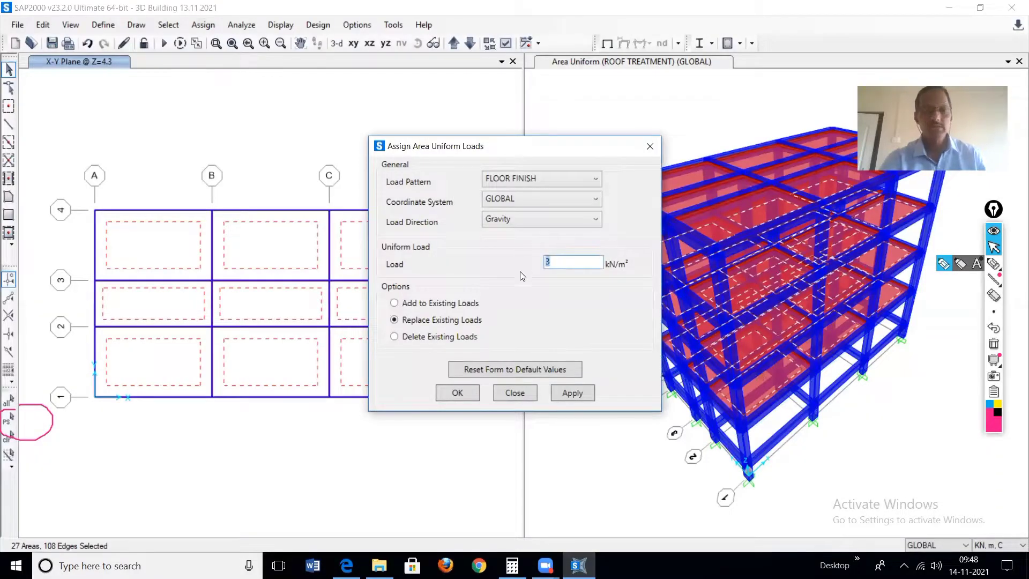
Apply a 1 kN/m² gravity floor finish load to the selected slabs, replacing existing loads, and close the assignment dialog.
text(1)
click(572, 392)
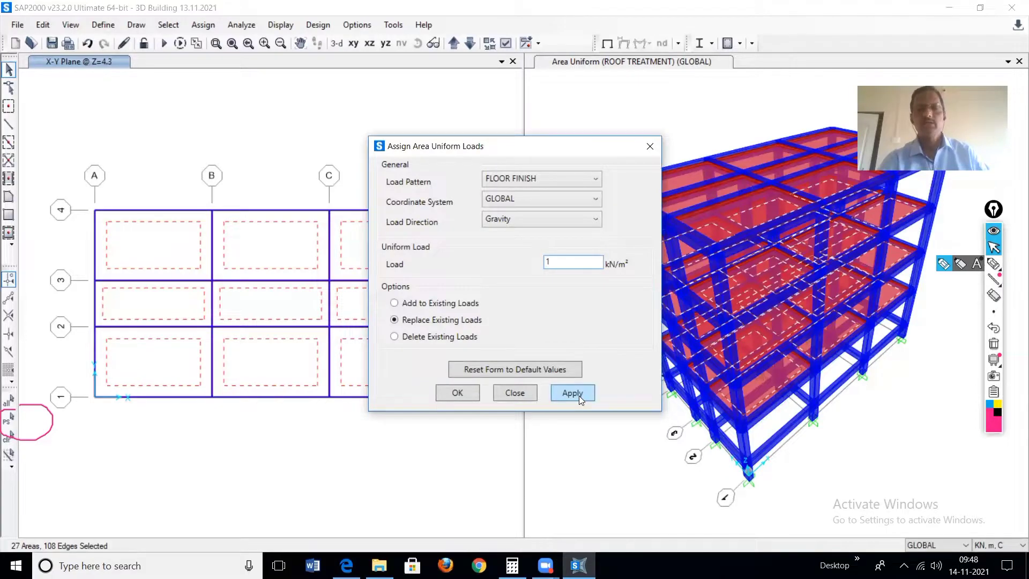
click(458, 397)
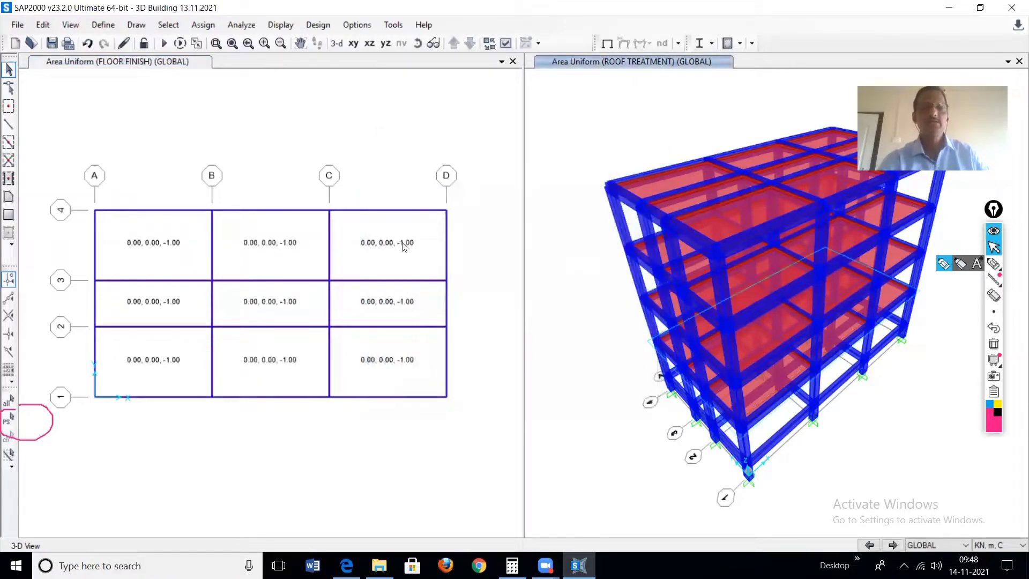
Return both the 3-D view and the plan view at Z=4.3 to the undeformed shape.
click(606, 44)
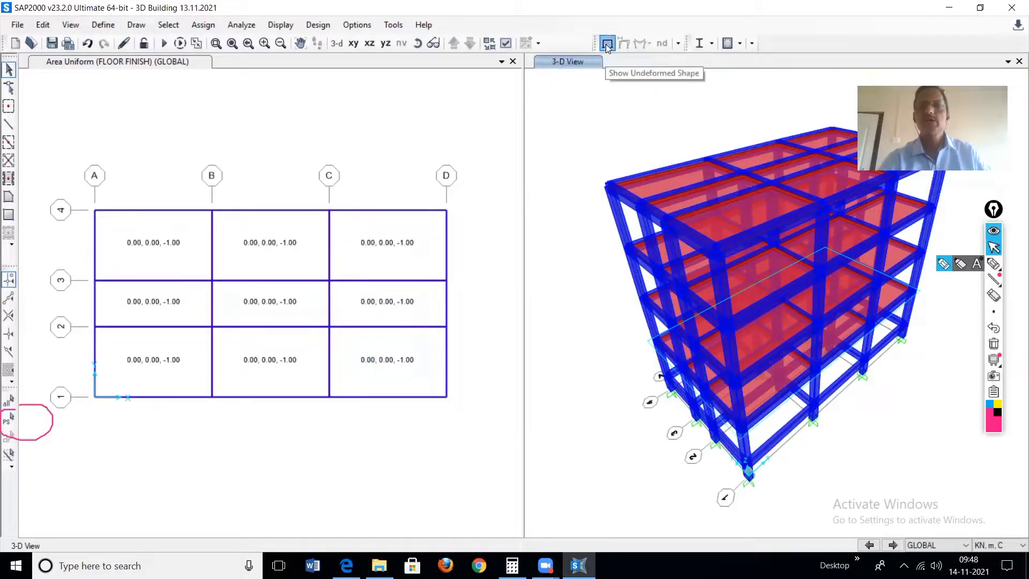
click(450, 127)
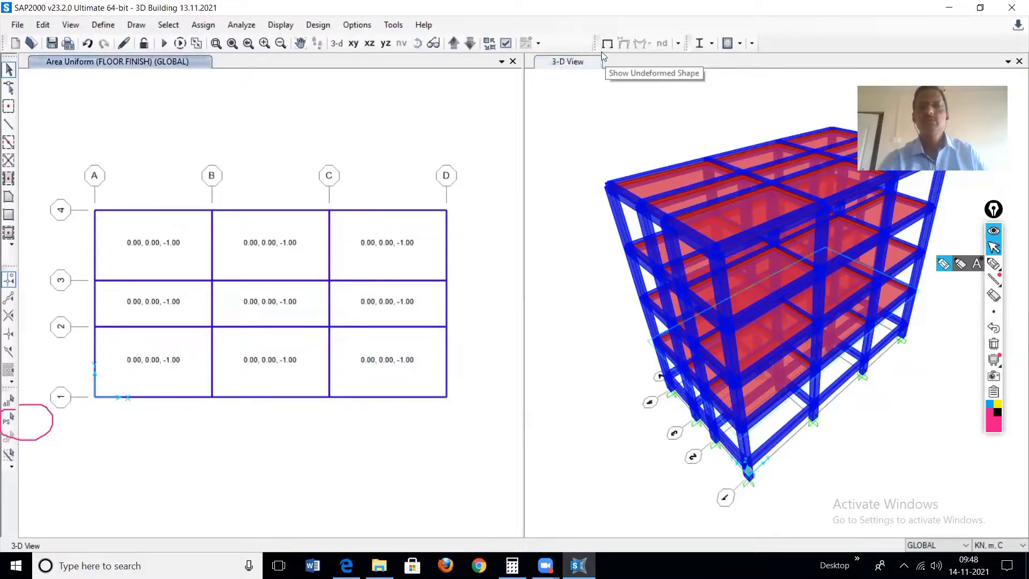
click(607, 44)
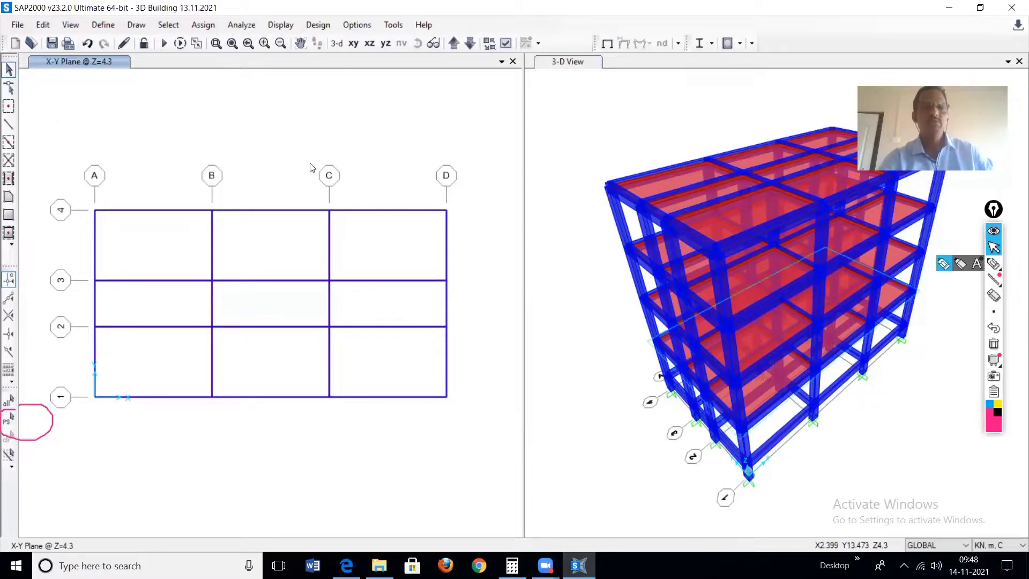
Move the plan view up to the roof level at Z=13.6 and select its nine slab areas.
click(453, 44)
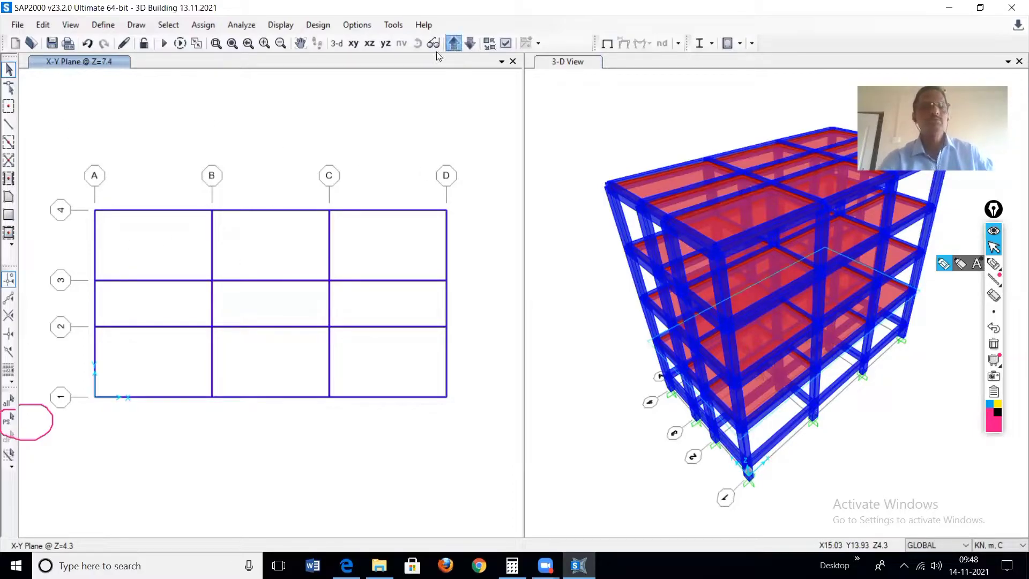
click(452, 45)
click(452, 45)
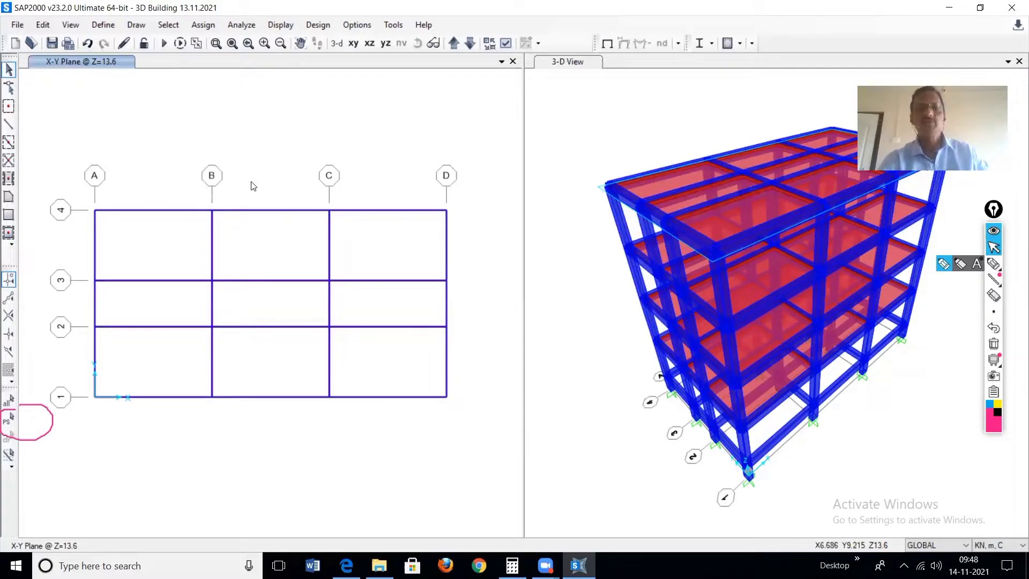
click(277, 255)
click(277, 256)
click(377, 285)
click(312, 307)
click(179, 322)
click(155, 365)
click(266, 358)
click(395, 374)
click(409, 248)
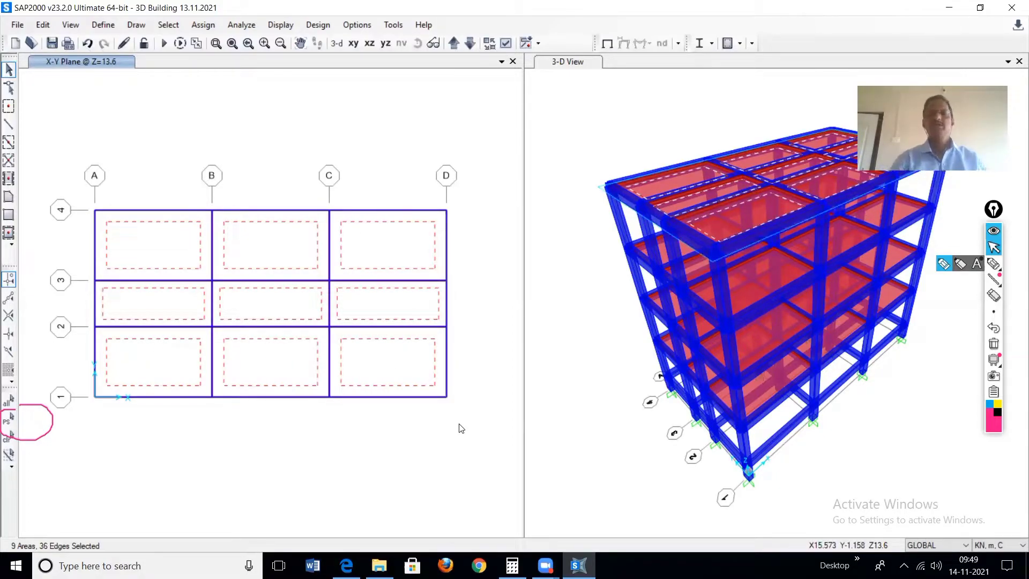
Start a uniform shell area load assignment for the selected roof slabs with the LIVE ROOF load pattern.
click(202, 25)
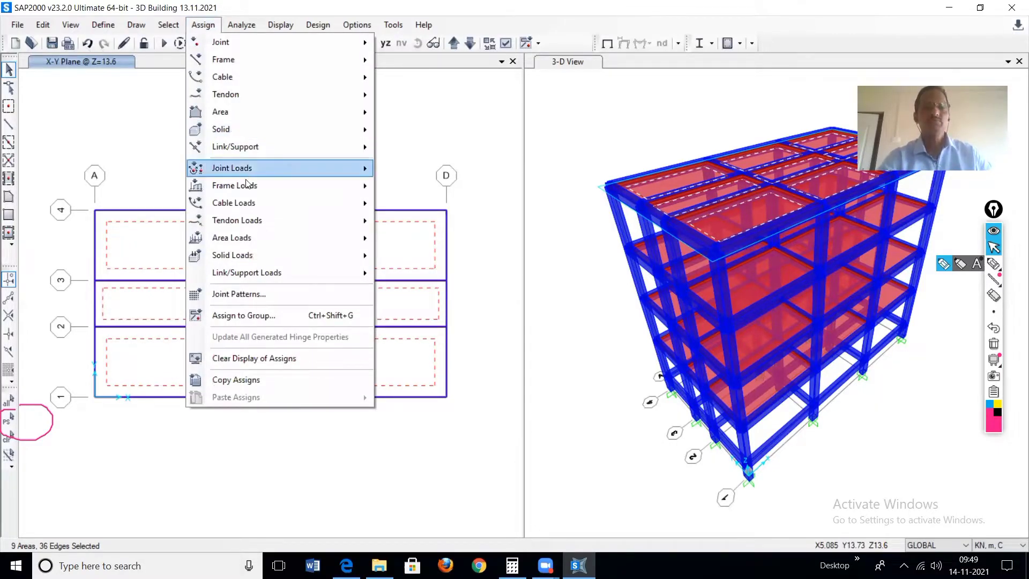
mouse_move(248, 233)
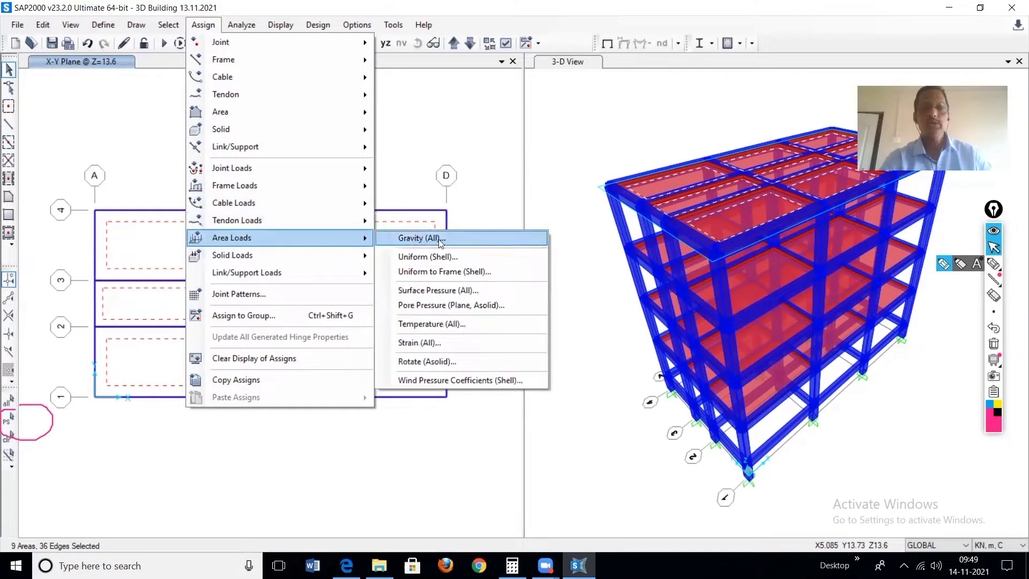
click(434, 258)
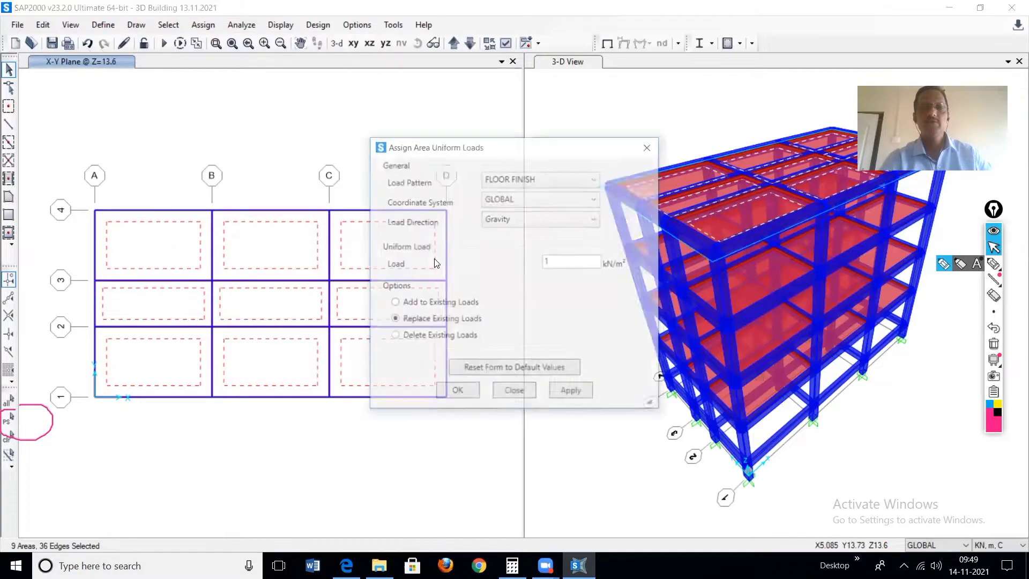
click(567, 179)
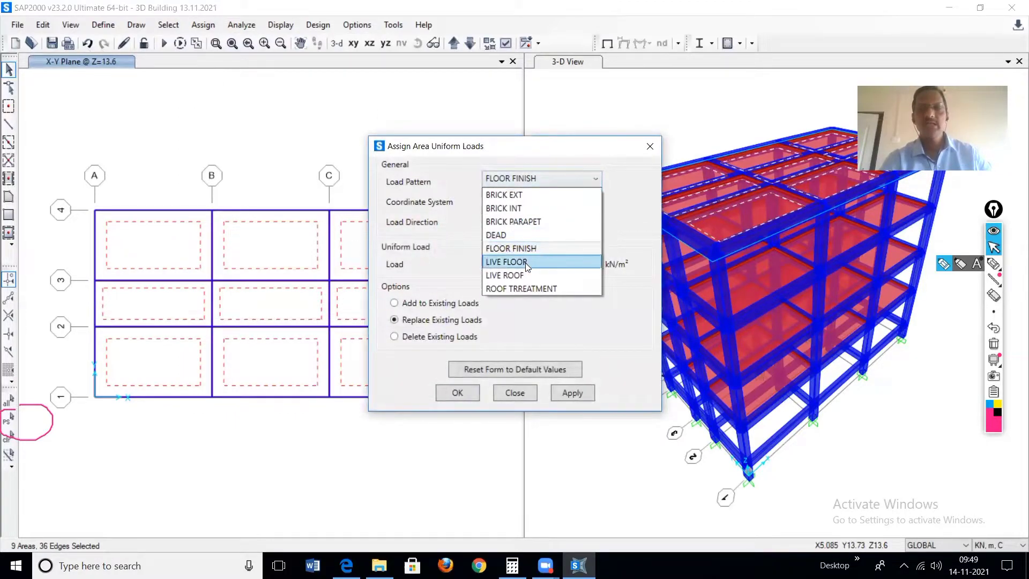
click(518, 274)
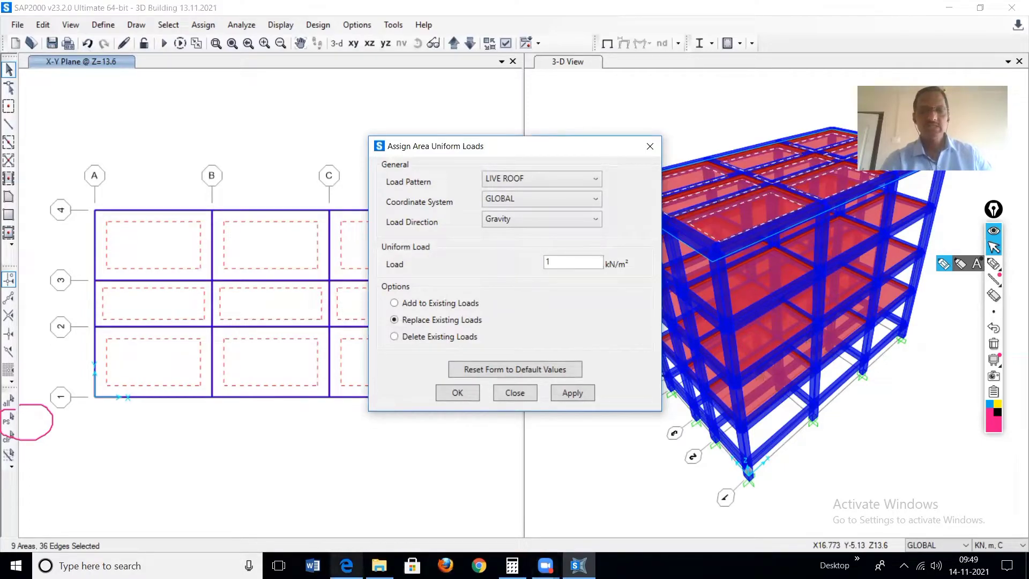
Look up the live load on the roof in the building details PDF in Edge.
click(346, 565)
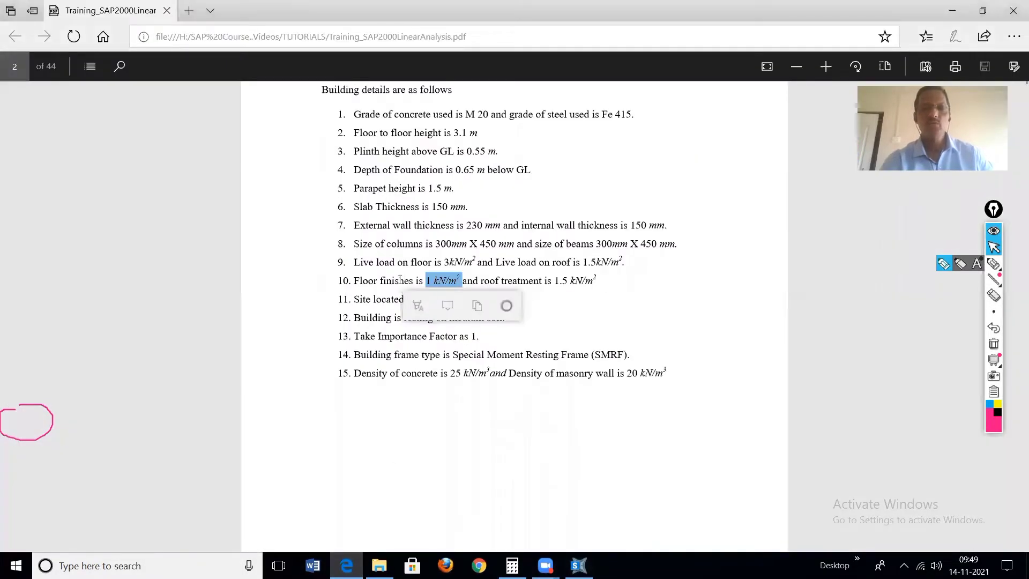
drag(584, 261, 622, 262)
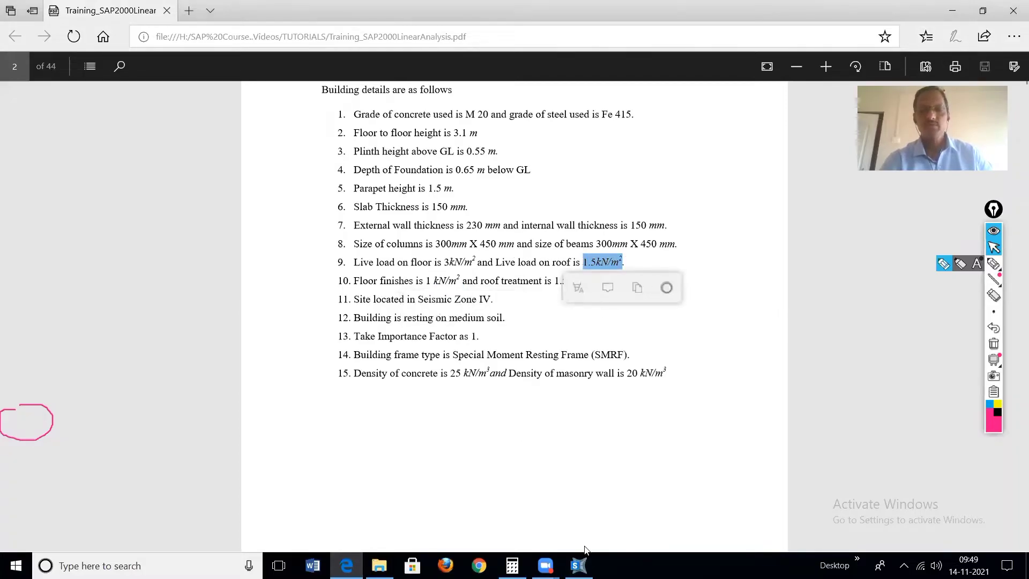
Switch back to SAP2000 and apply a LIVE ROOF uniform area load of 1.5 kN/m² to the selected roof slabs.
click(579, 565)
click(569, 262)
text(1)
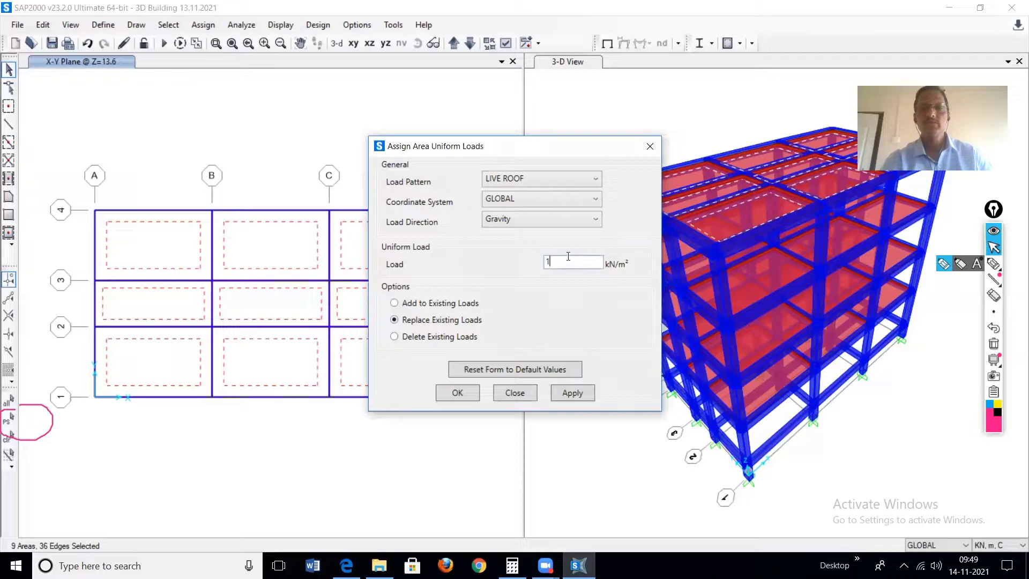
key(BackSpace)
text(1.5)
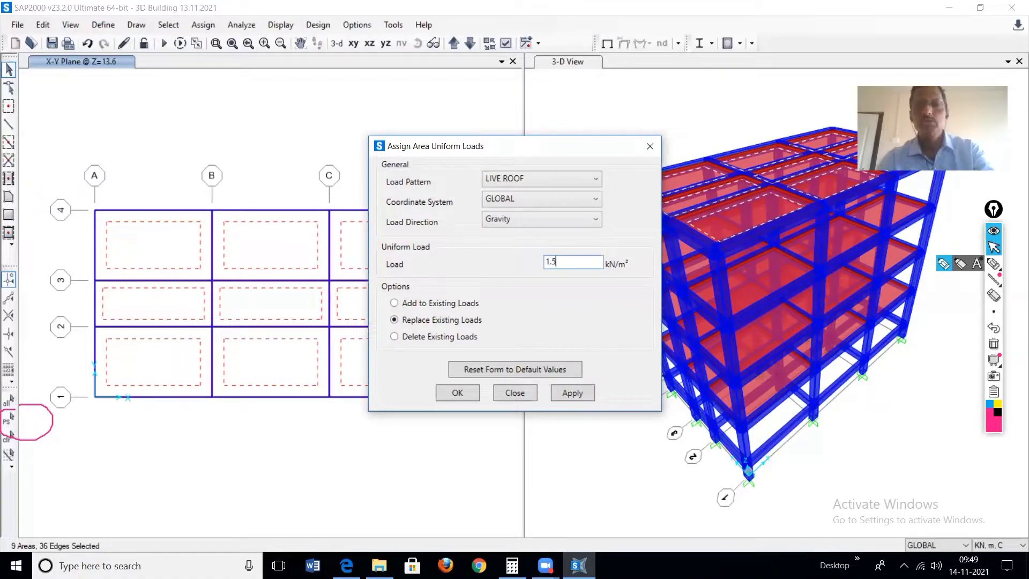
click(572, 393)
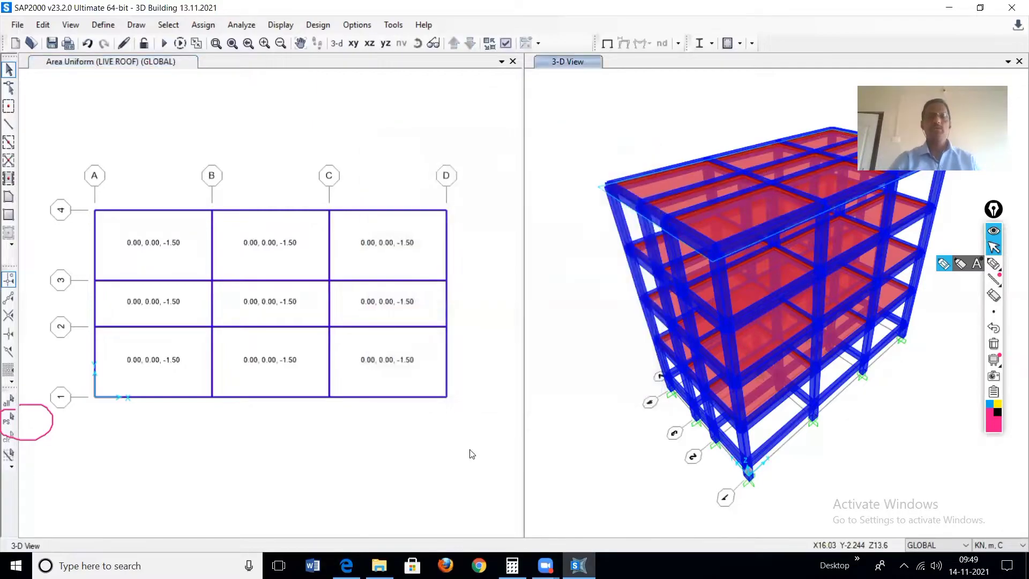
Return the plan view at Z=13.6 from the area load display to the undeformed shape.
click(607, 43)
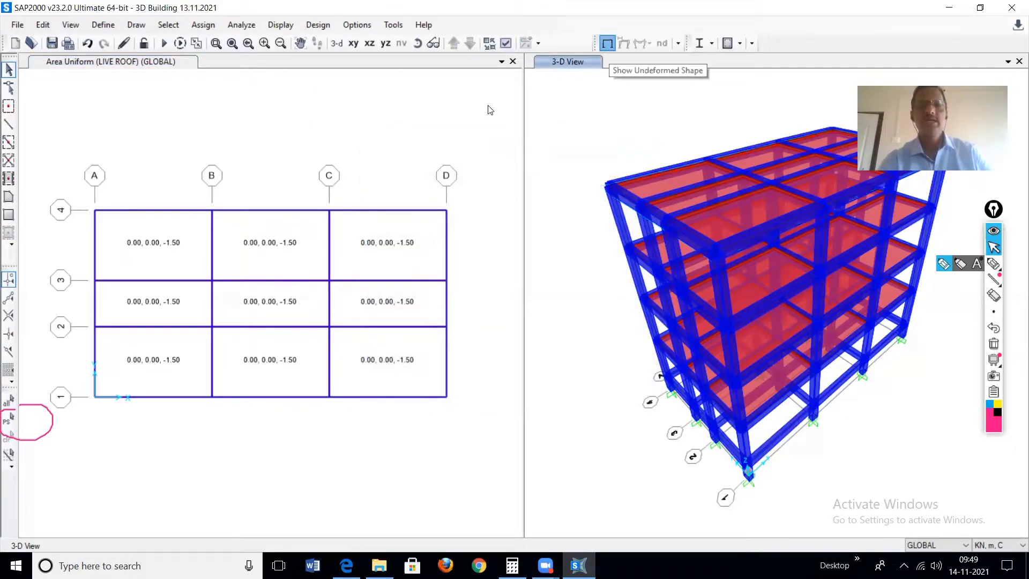
click(399, 148)
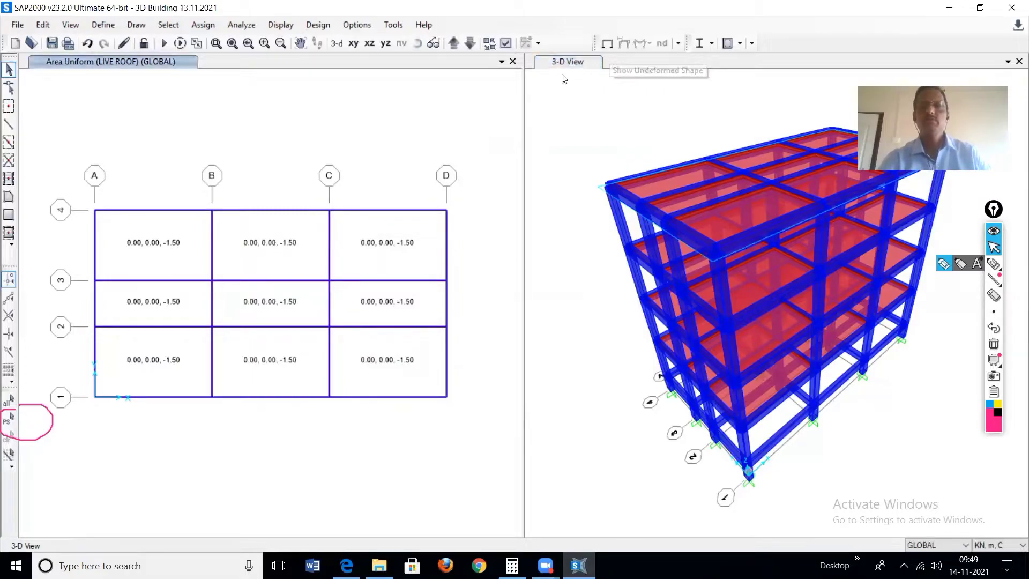
click(611, 43)
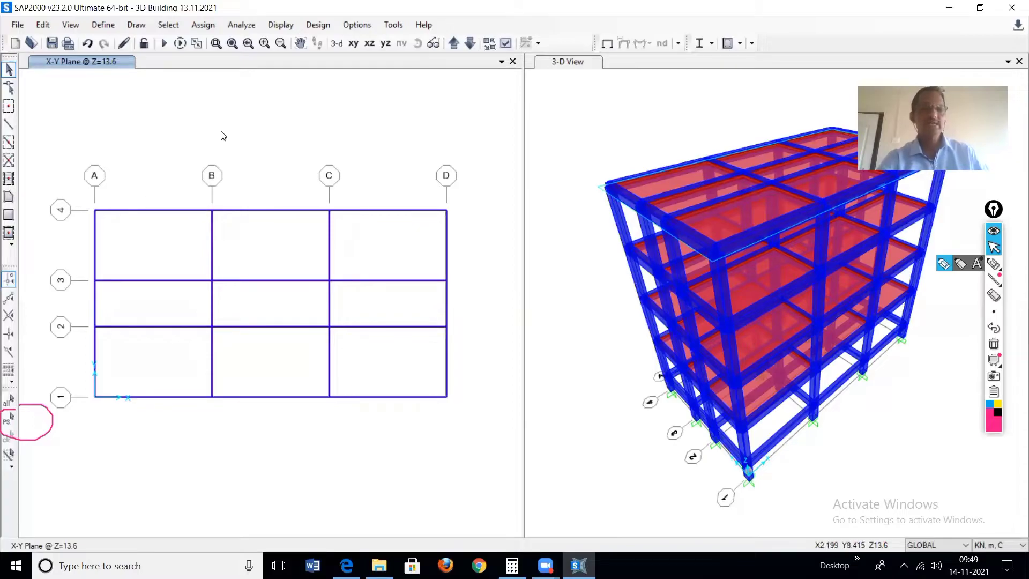
Reselect the nine roof slabs and start a uniform area load assignment with the ROOF TRREATMENT load pattern.
click(7, 421)
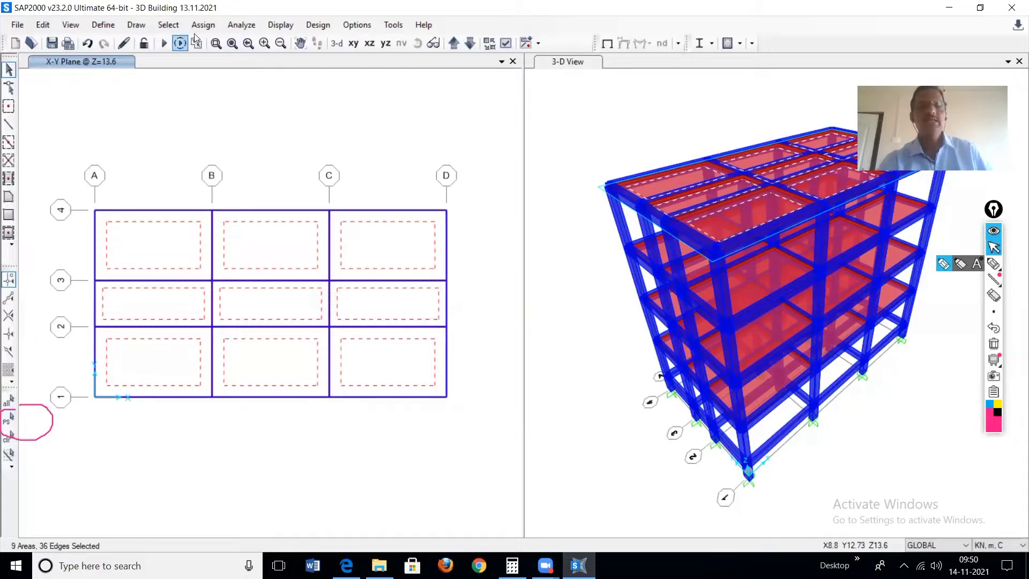
click(206, 25)
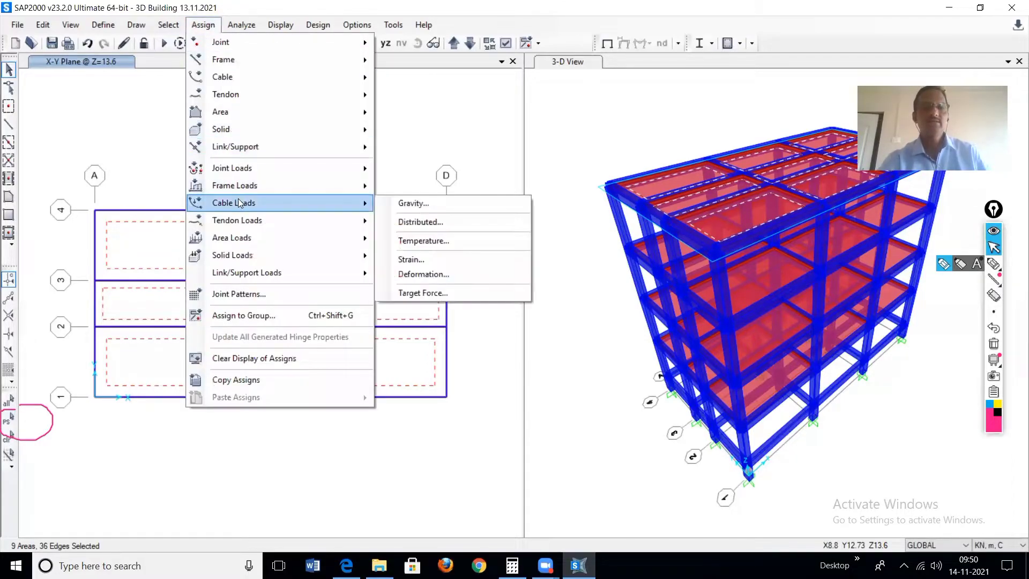
mouse_move(242, 235)
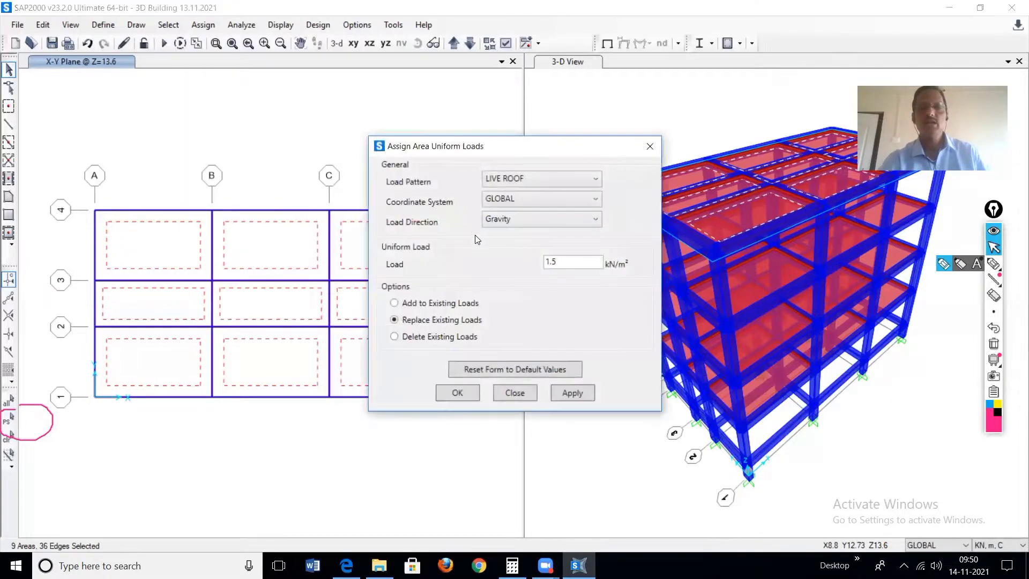
click(532, 179)
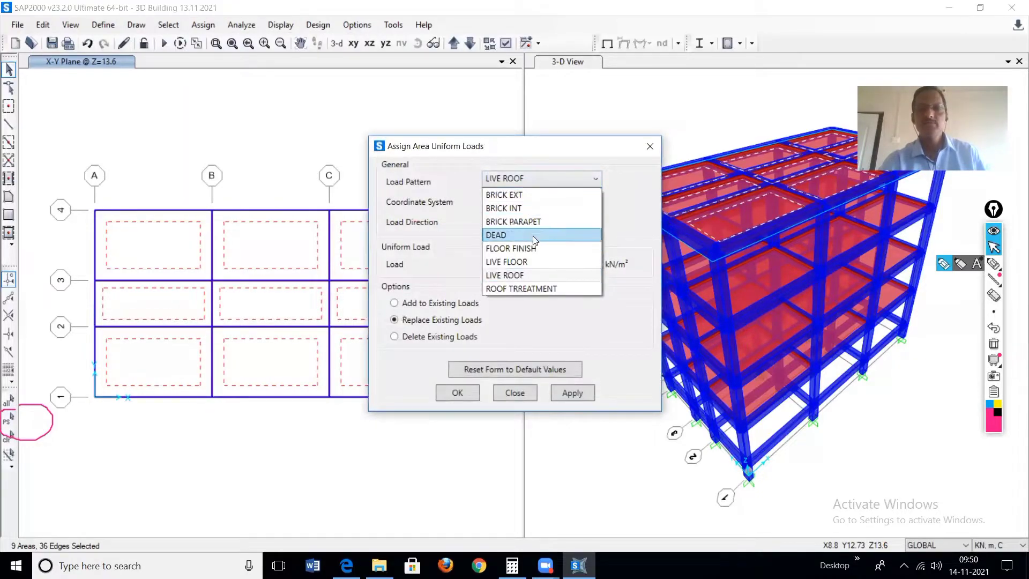
click(528, 289)
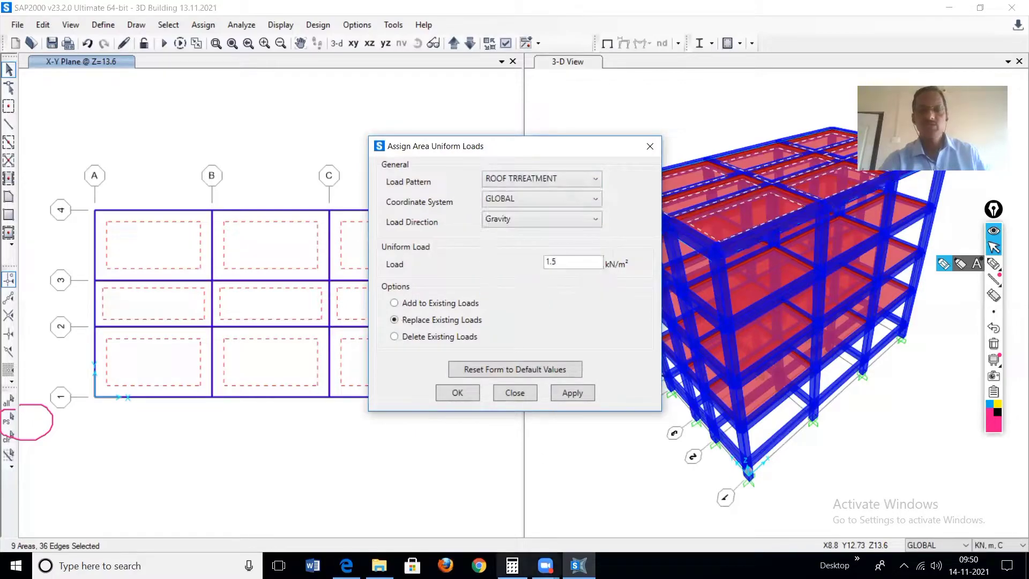
Check the roof treatment load in the building details PDF in Edge and assign 1.5 kN/m² to the roof slabs in SAP2000.
click(346, 565)
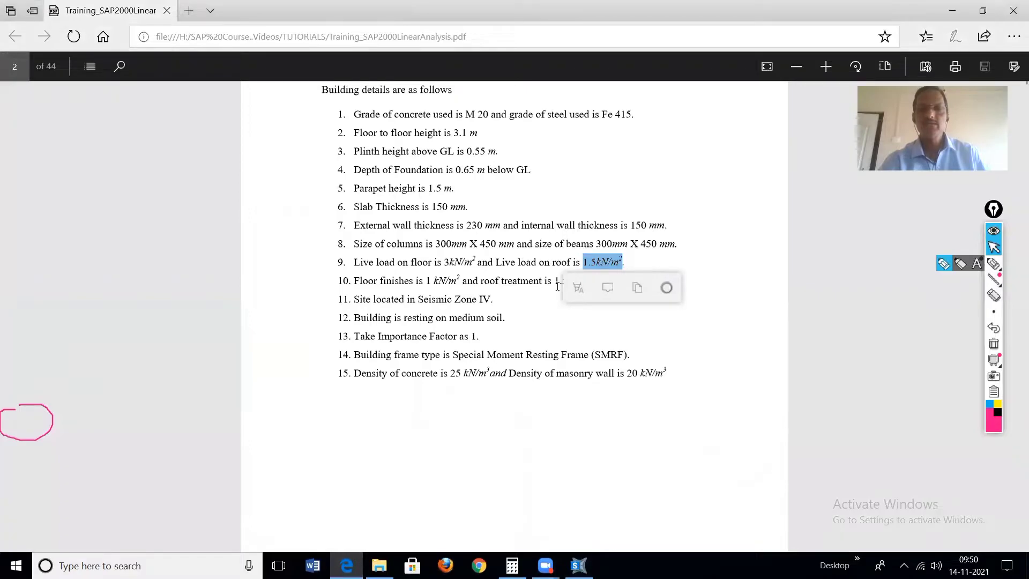
drag(555, 281, 570, 282)
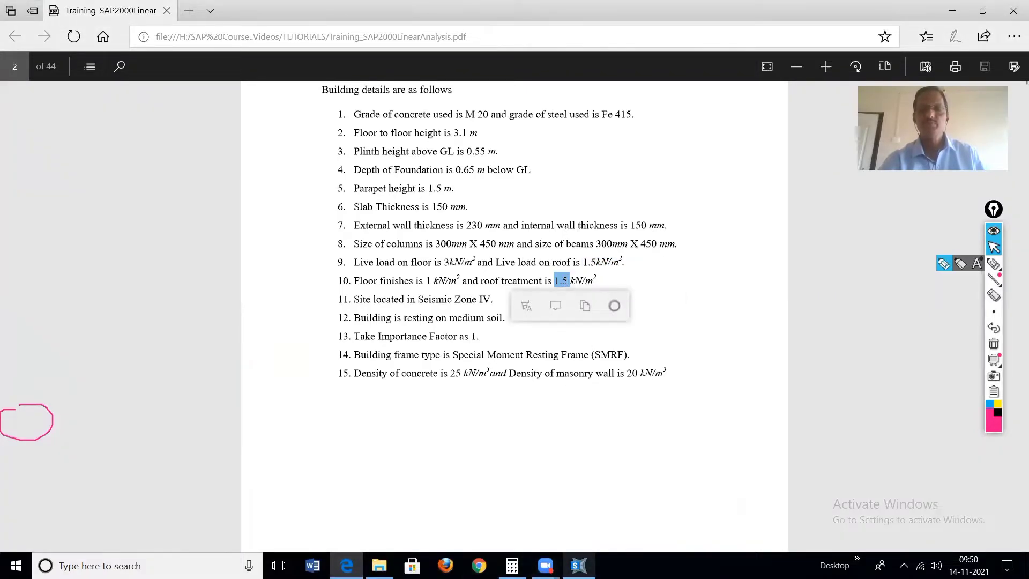
click(578, 566)
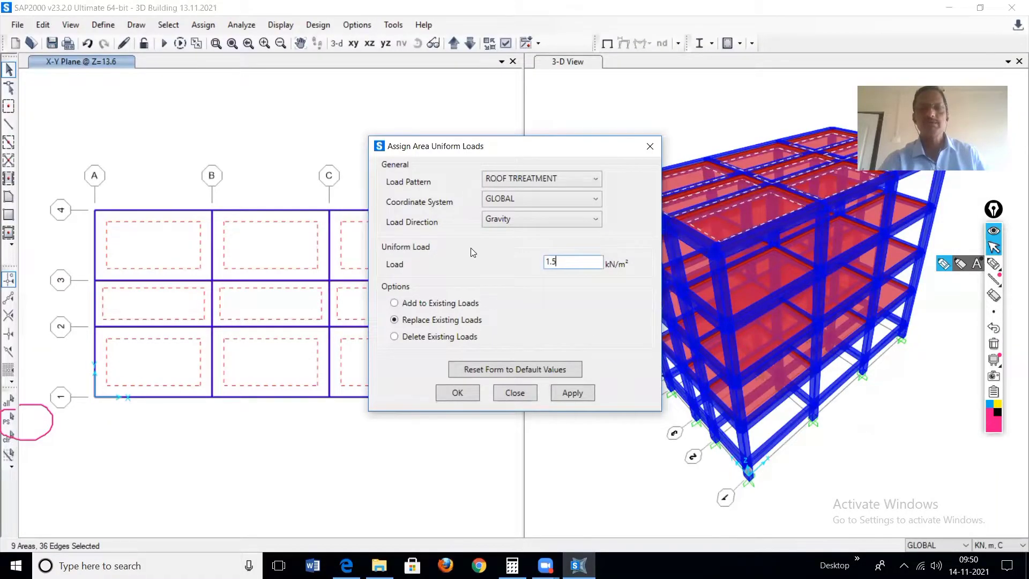
click(576, 392)
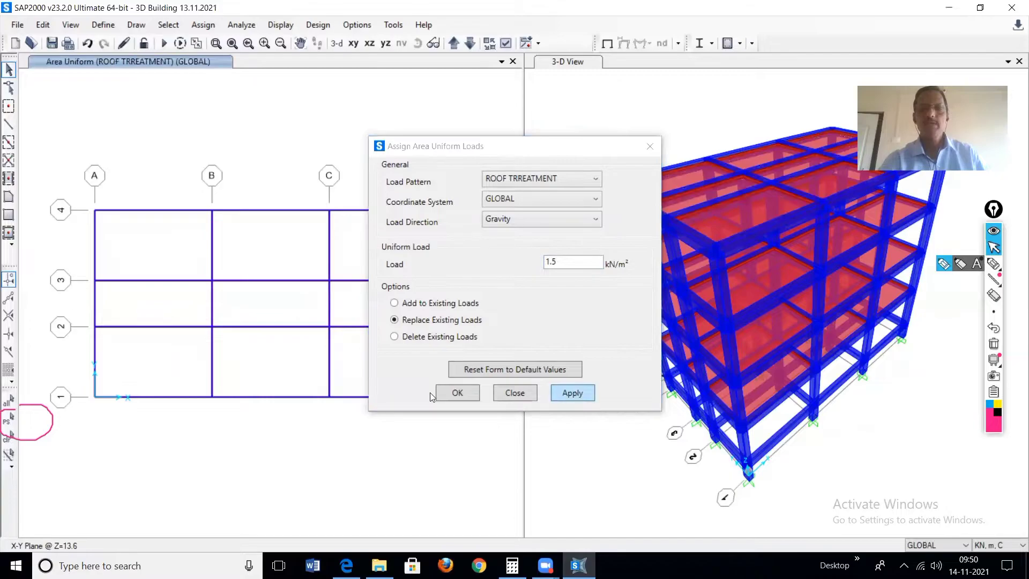
click(456, 393)
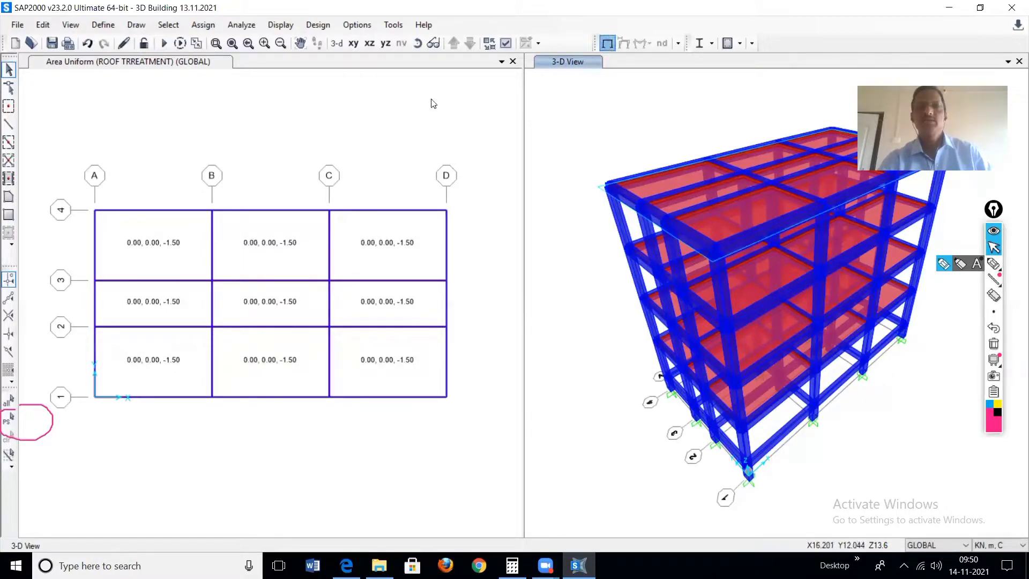
Restore the undeformed shape in the plan view and select all frames with the BEAM- EXTERIOR section property.
click(604, 44)
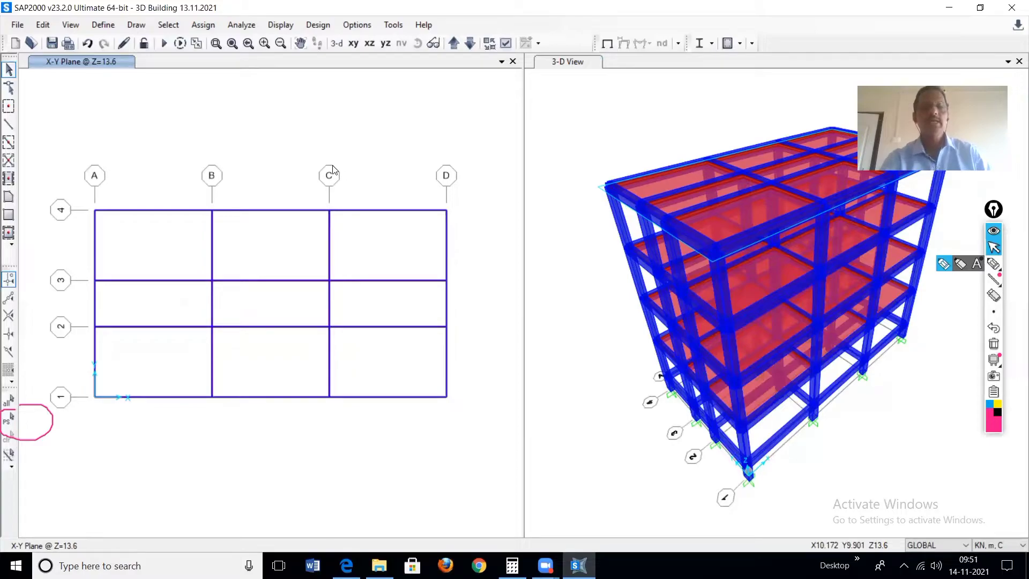
click(166, 25)
mouse_move(185, 46)
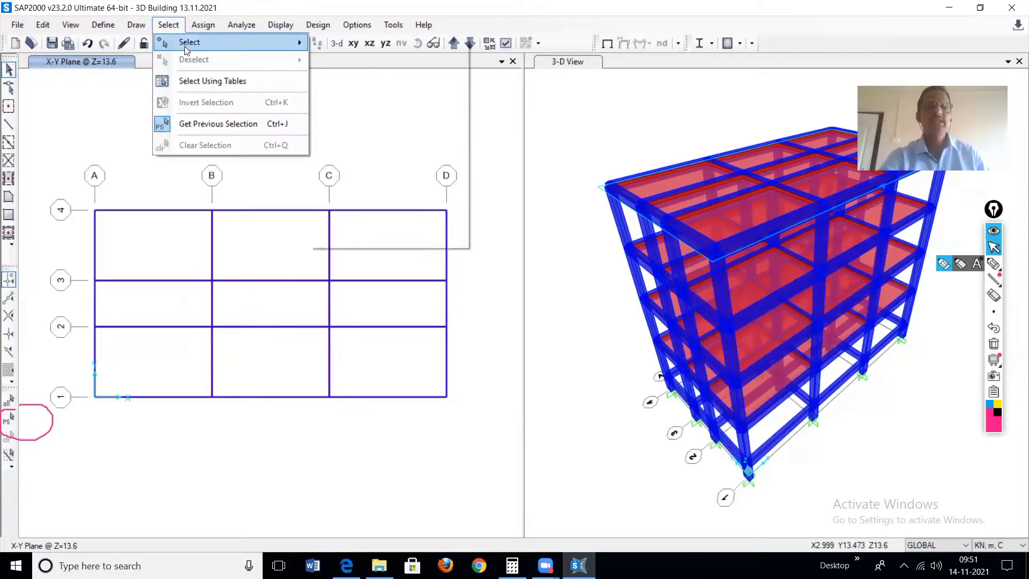
mouse_move(369, 160)
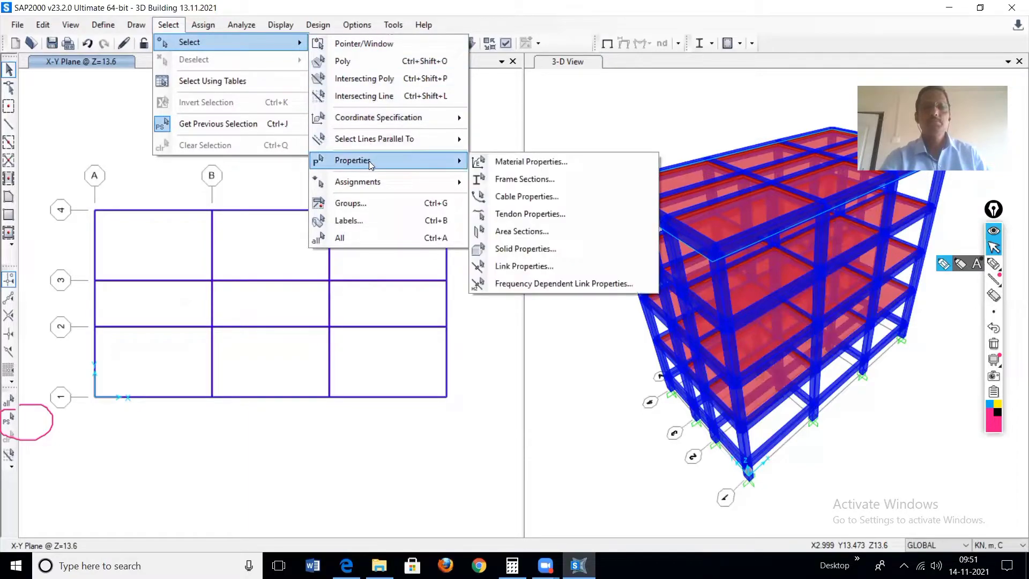
click(509, 179)
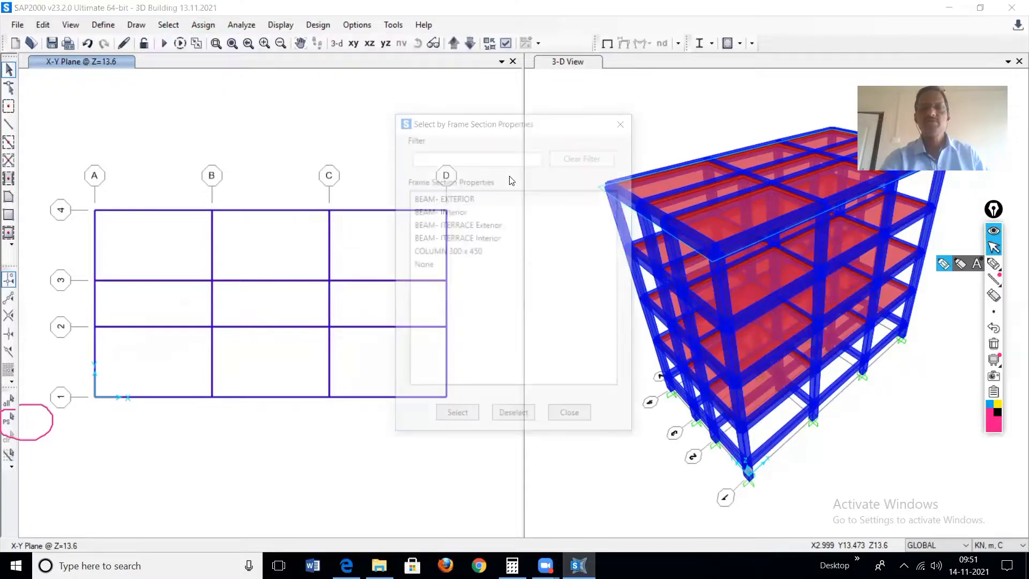
click(448, 198)
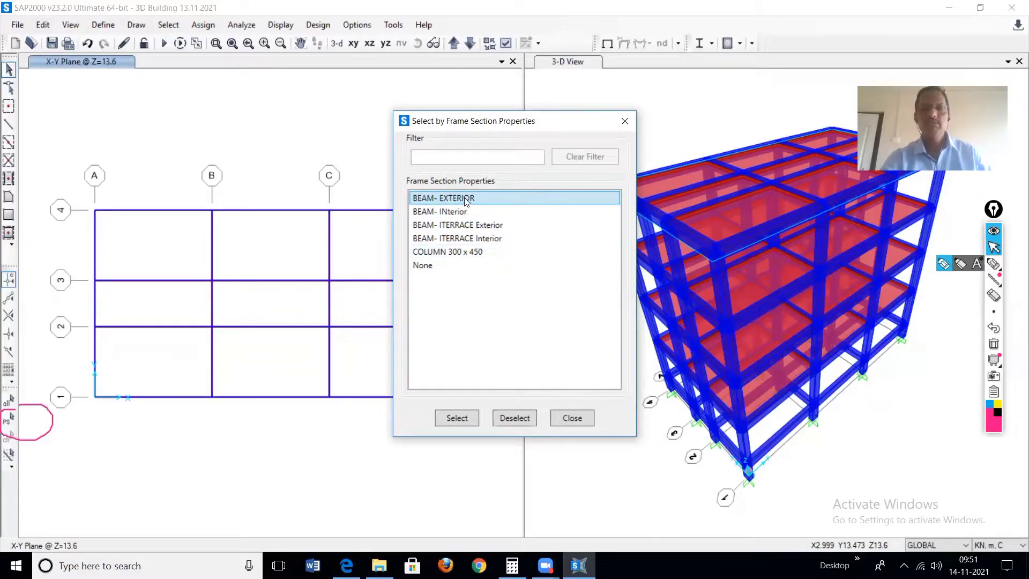
click(457, 418)
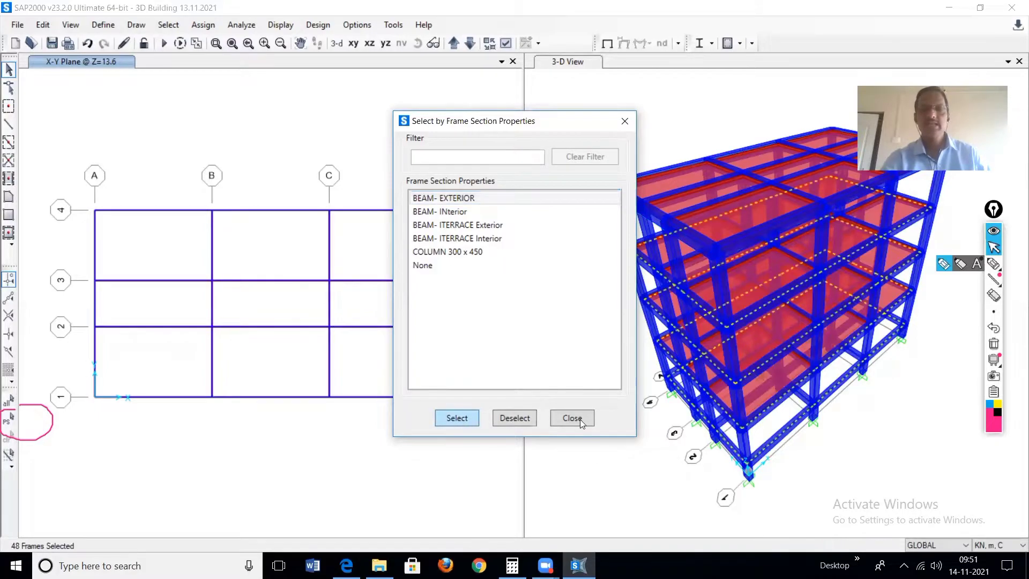
click(572, 418)
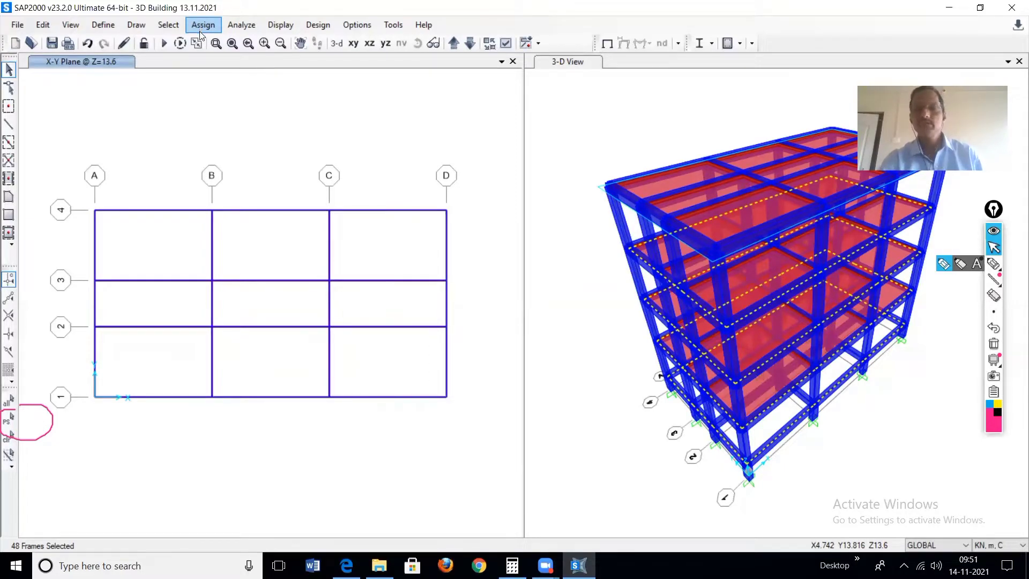
Switch to Calculator and subtract the 0.45 m beam depth from the 3.1 m floor-to-floor height.
click(511, 565)
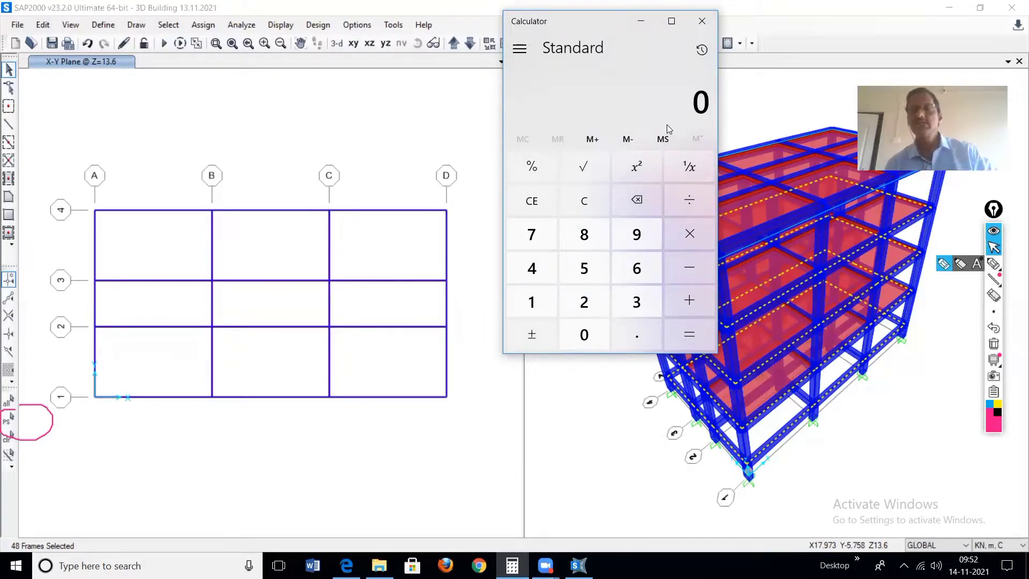
click(640, 301)
click(640, 329)
click(532, 303)
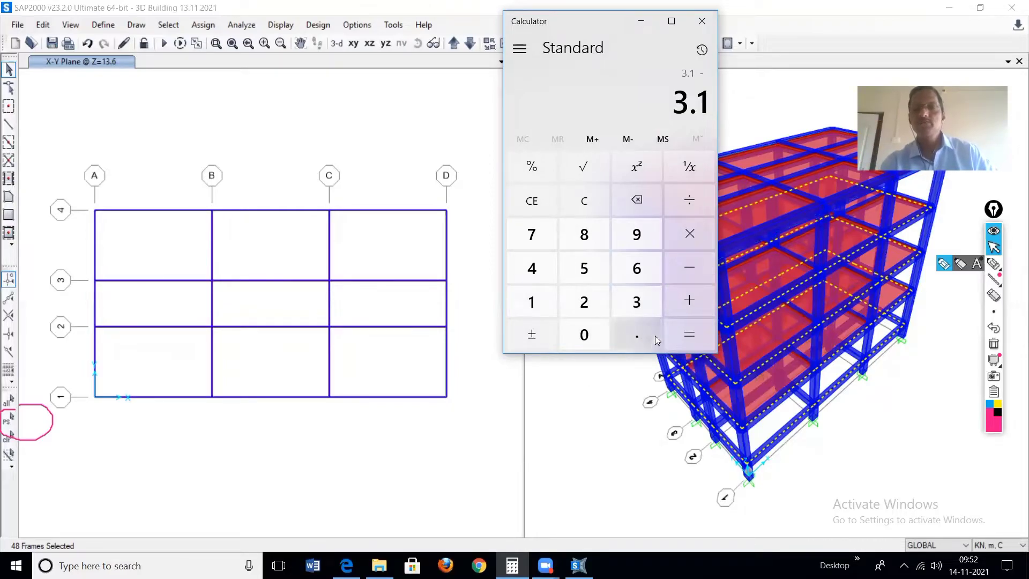
click(636, 334)
click(531, 267)
click(577, 266)
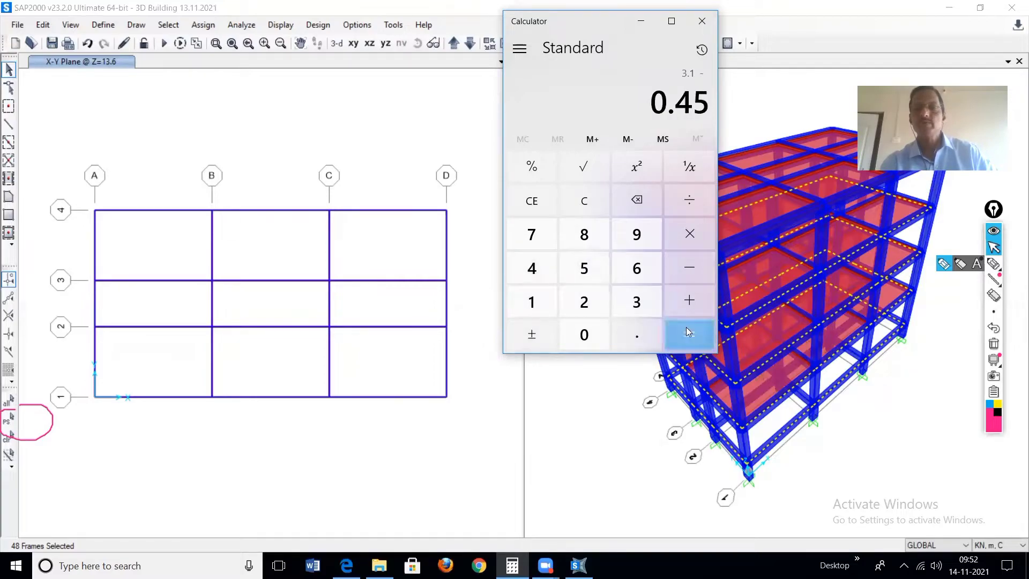
click(690, 334)
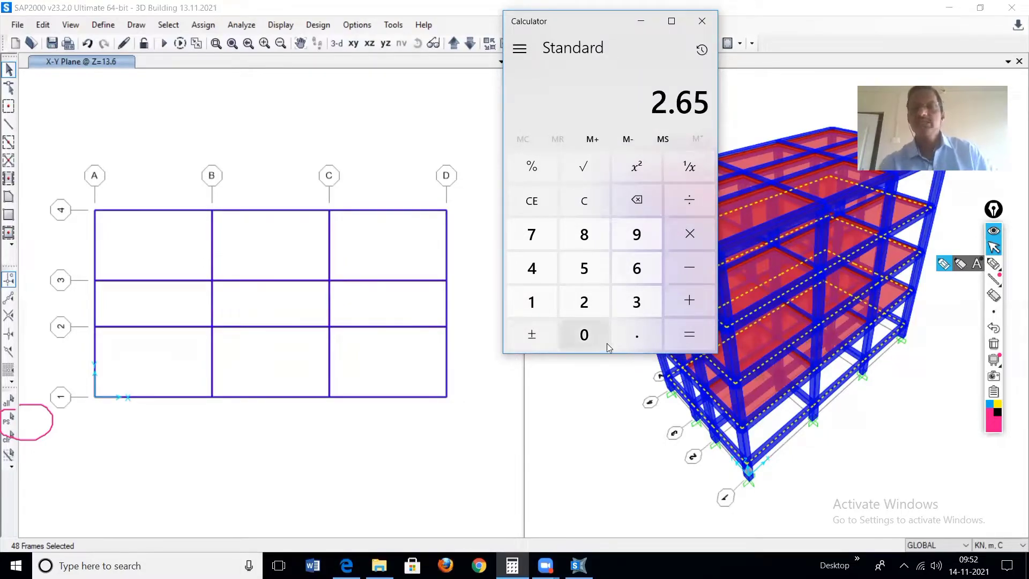
Multiply the calculated wall height by the external wall thickness of 0.23 m.
click(684, 234)
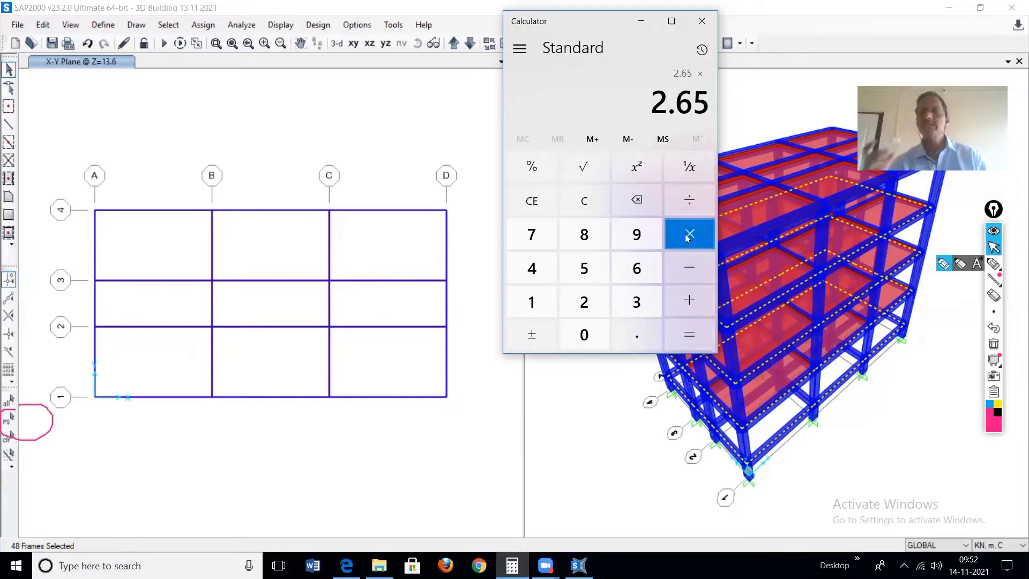
click(636, 333)
click(584, 302)
click(643, 303)
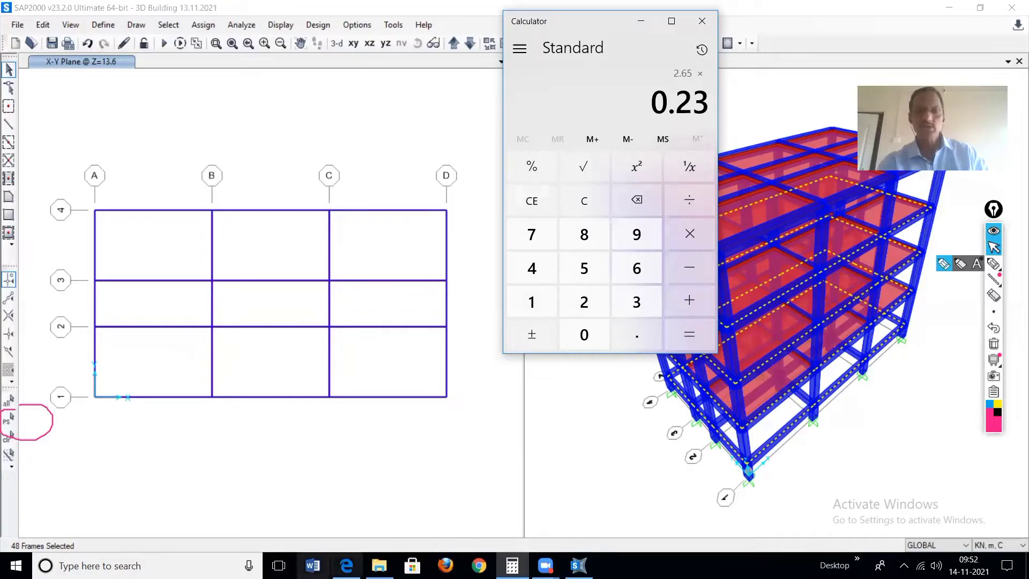
Look up the density of the masonry wall in the building details PDF in Edge and go back to Calculator.
click(346, 564)
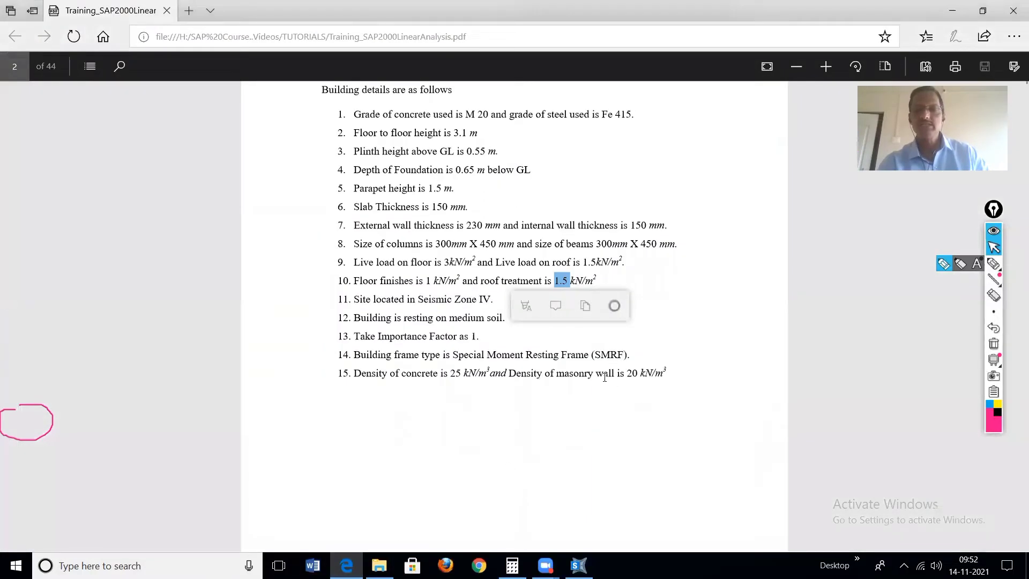
drag(626, 372, 669, 373)
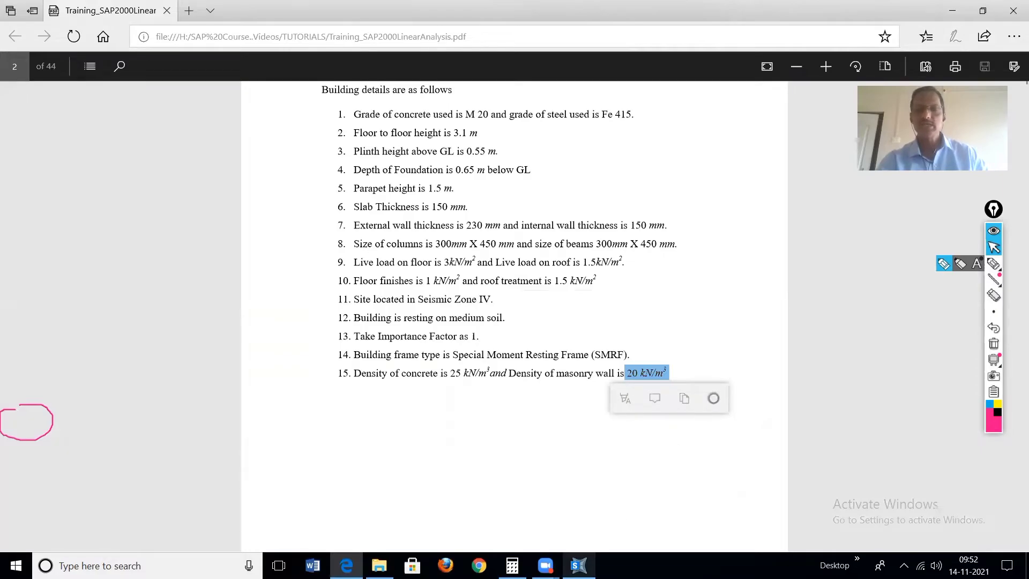
click(578, 565)
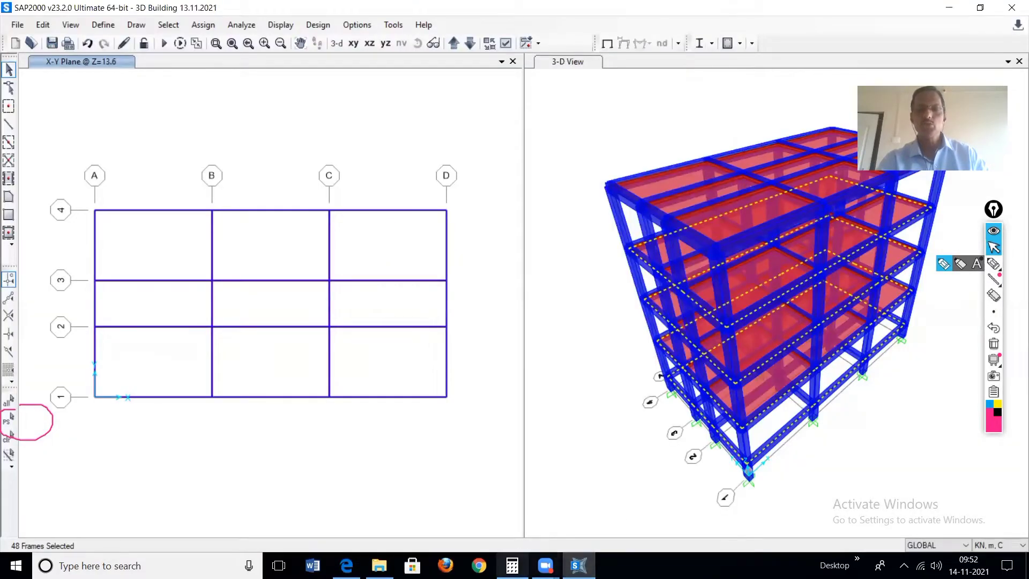
click(511, 564)
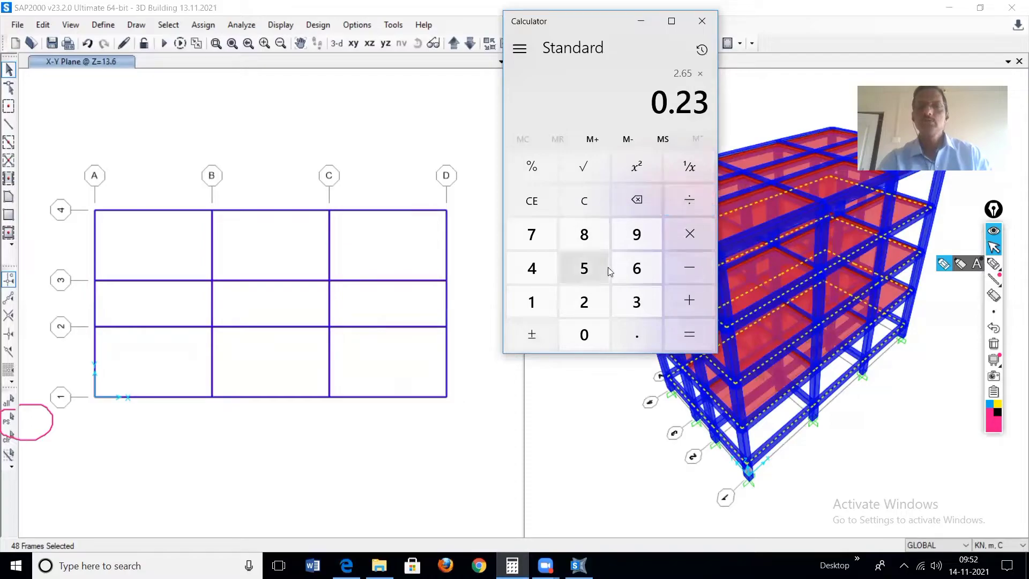
Multiply the wall height and external thickness product by the masonry density of 20 and return to SAP2000.
text(20)
key(BackSpace)
key(BackSpace)
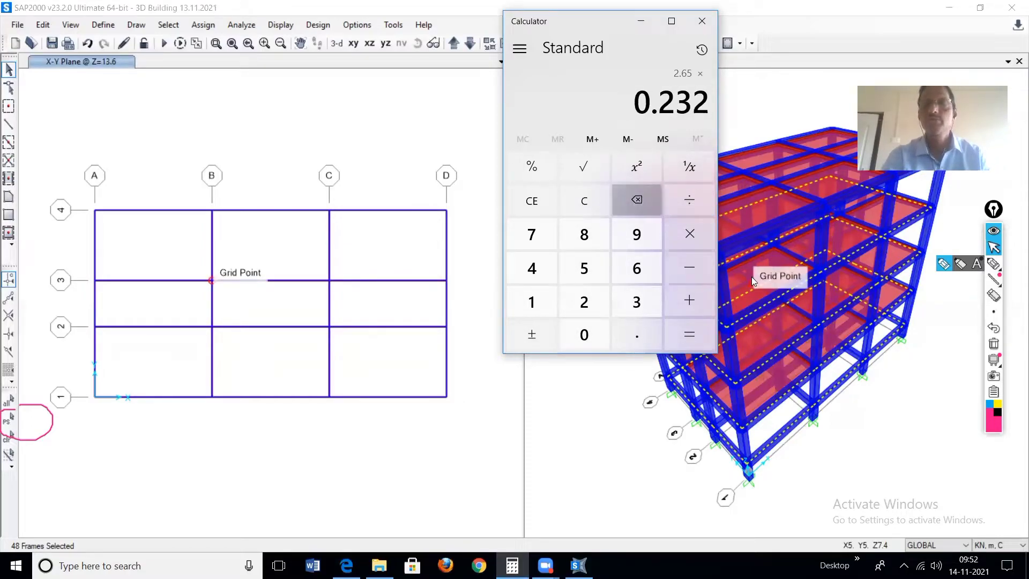
click(685, 233)
click(588, 301)
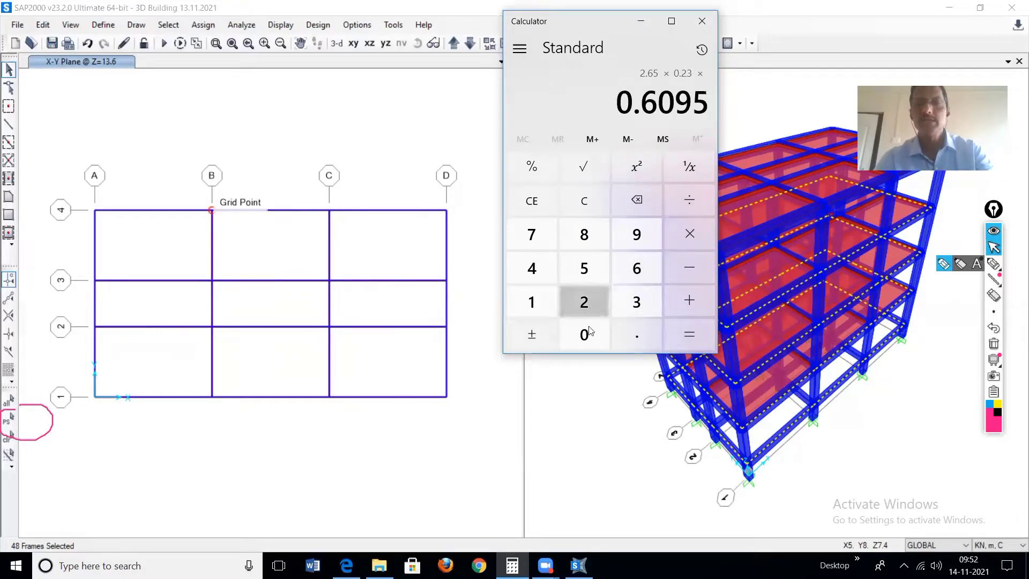
click(588, 333)
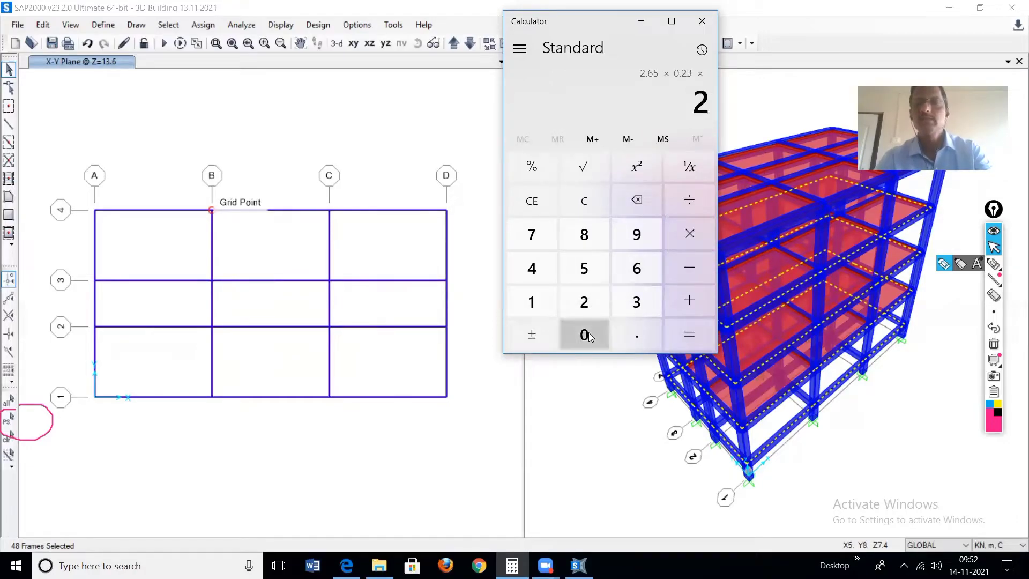
click(688, 335)
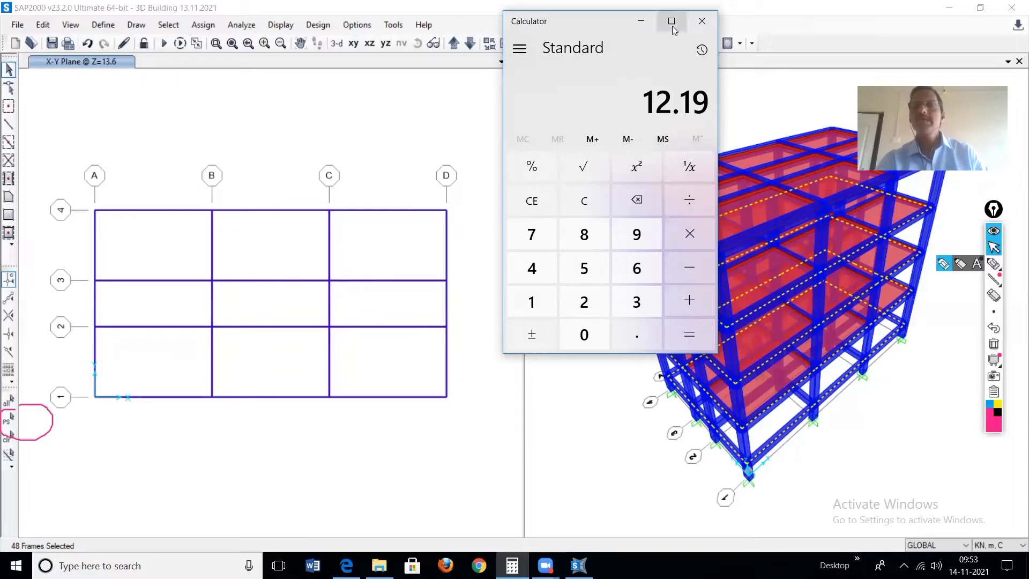
click(644, 20)
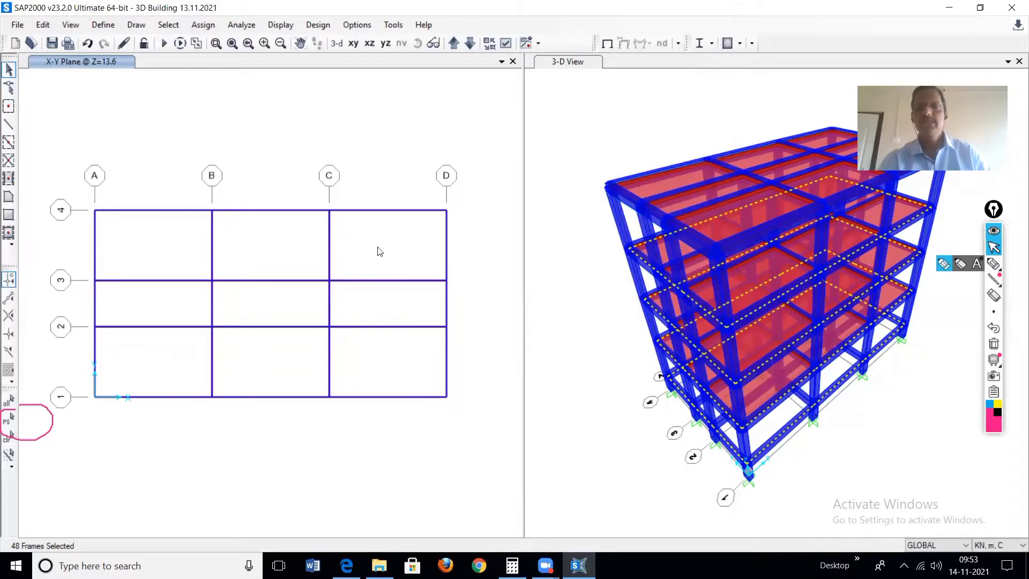
Assign a uniform gravity load of 12.19 kN/m under the BRICK EXT pattern to the selected exterior beams and show them in the XZ plane.
click(201, 30)
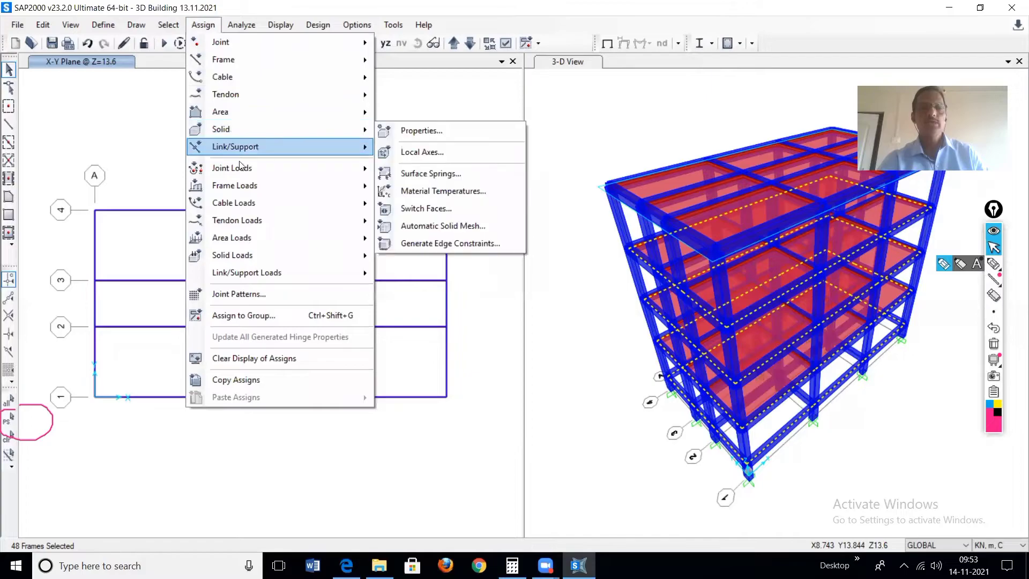
mouse_move(243, 186)
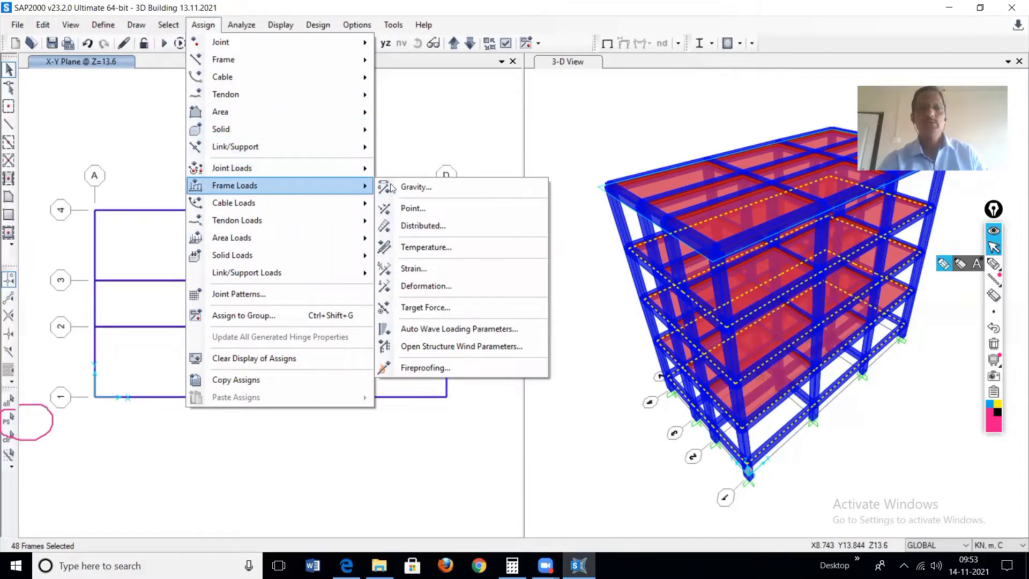
click(419, 226)
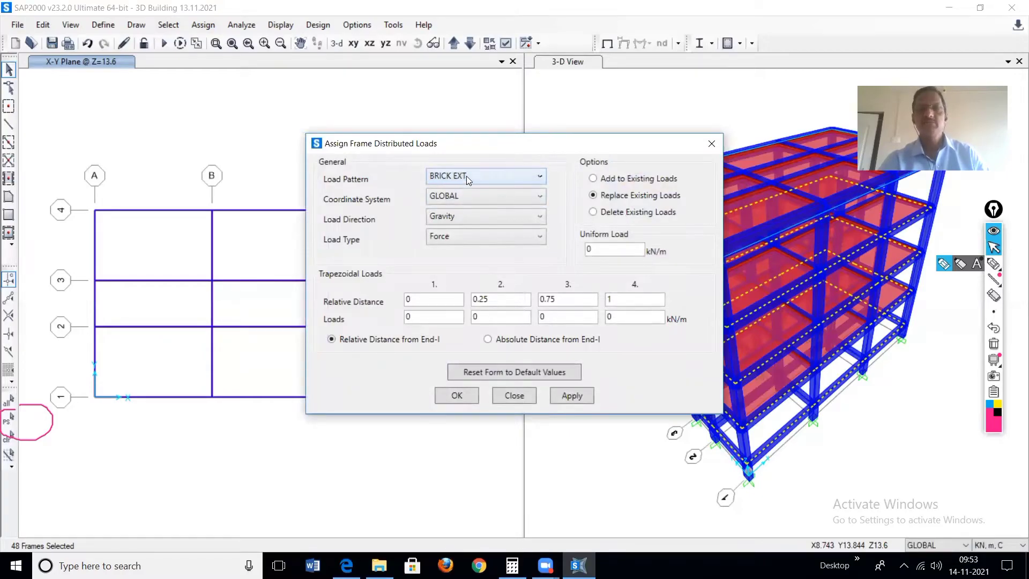
double_click(594, 250)
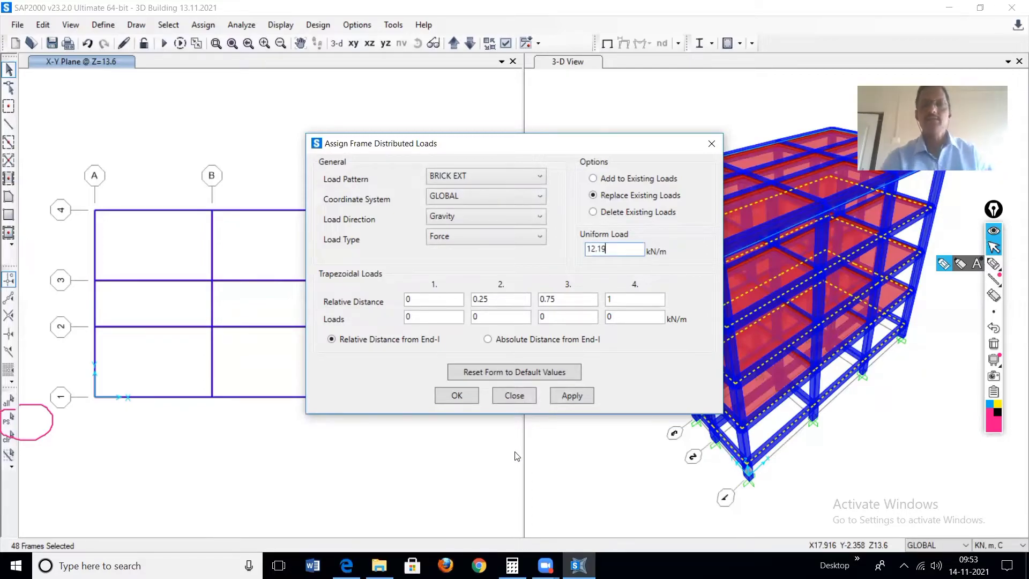
click(585, 396)
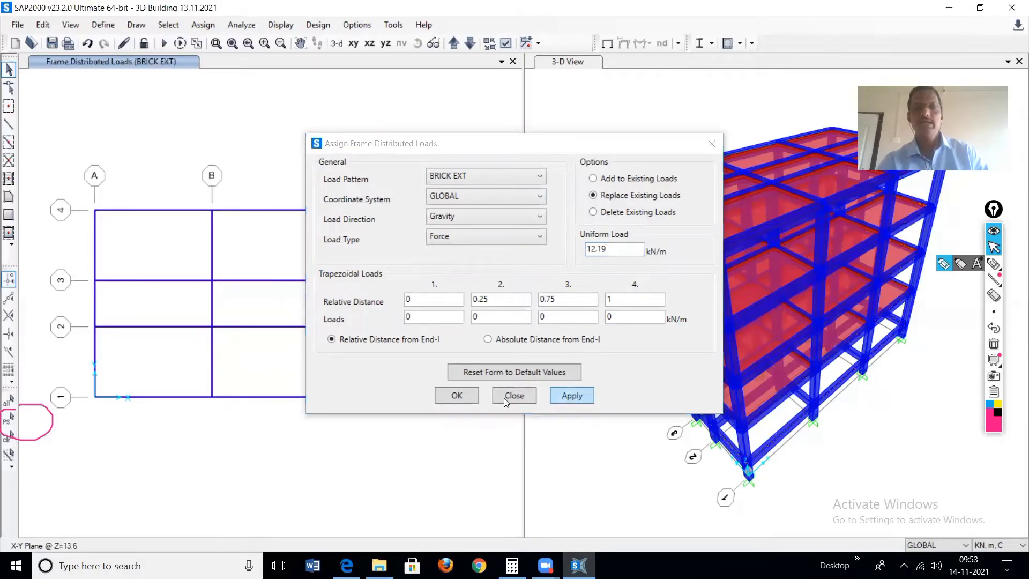
click(464, 395)
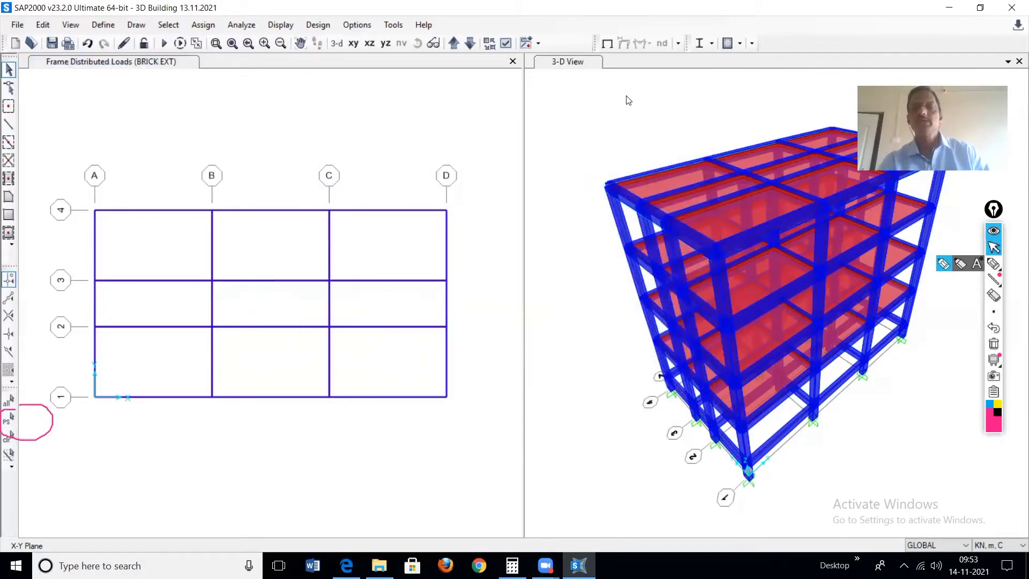
click(297, 102)
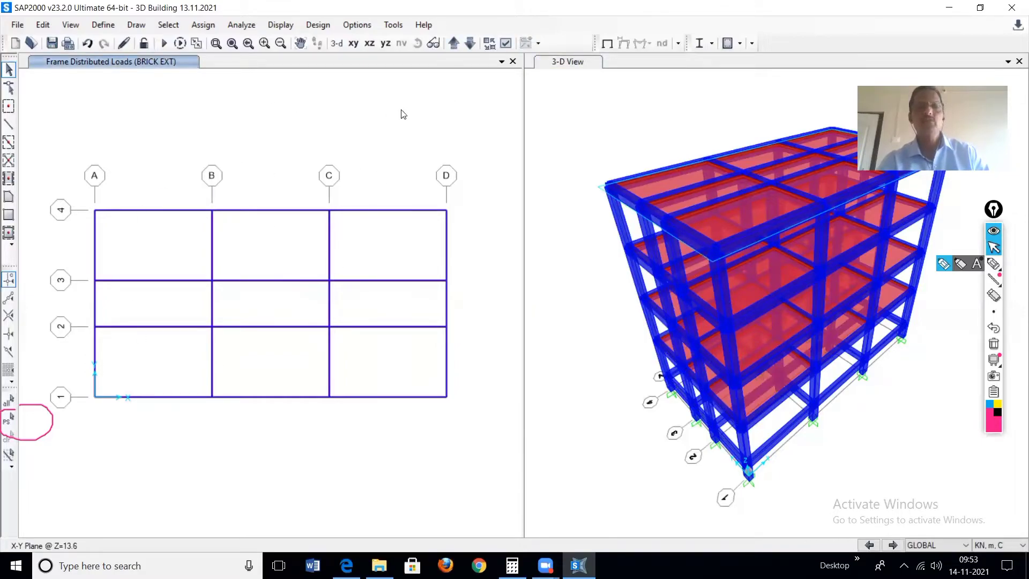
click(369, 45)
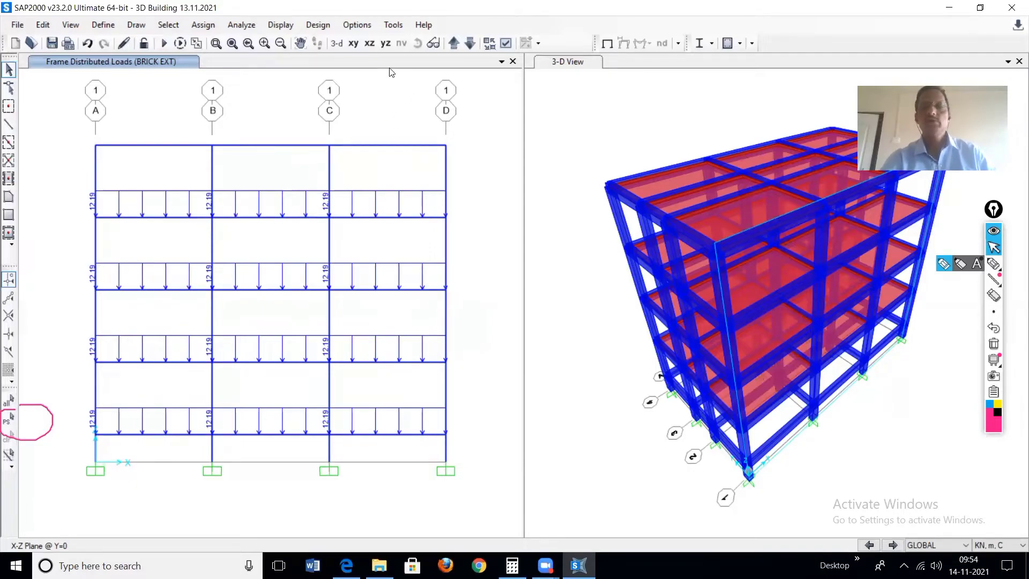
Select all frames that have the BEAM- INterior section property.
click(166, 25)
mouse_move(174, 44)
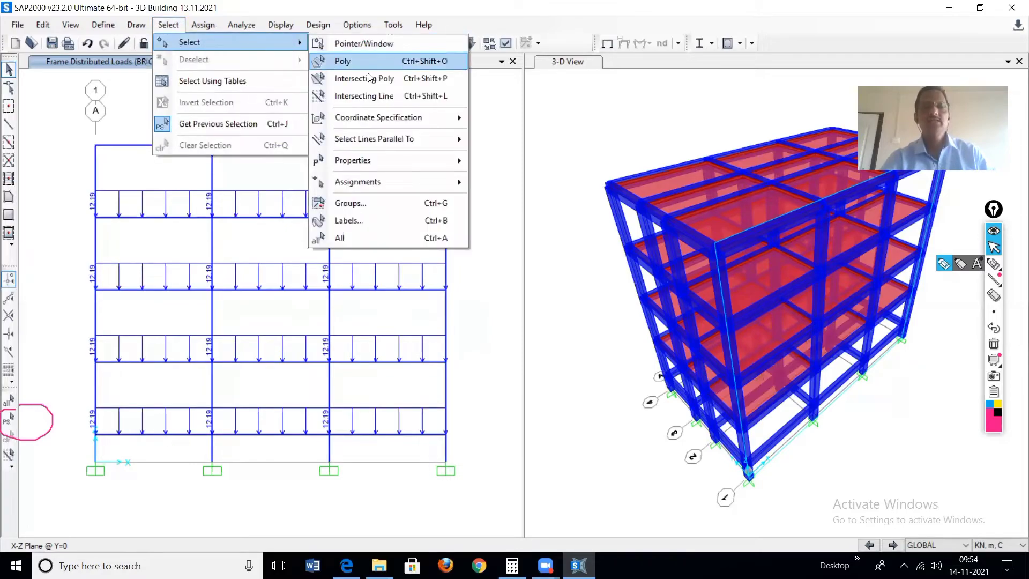
mouse_move(376, 160)
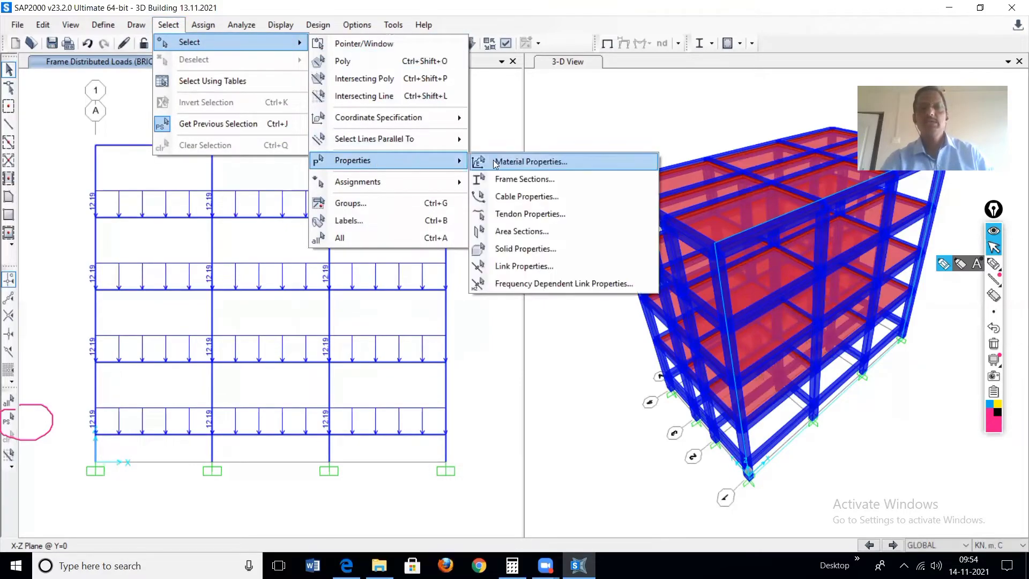
click(513, 180)
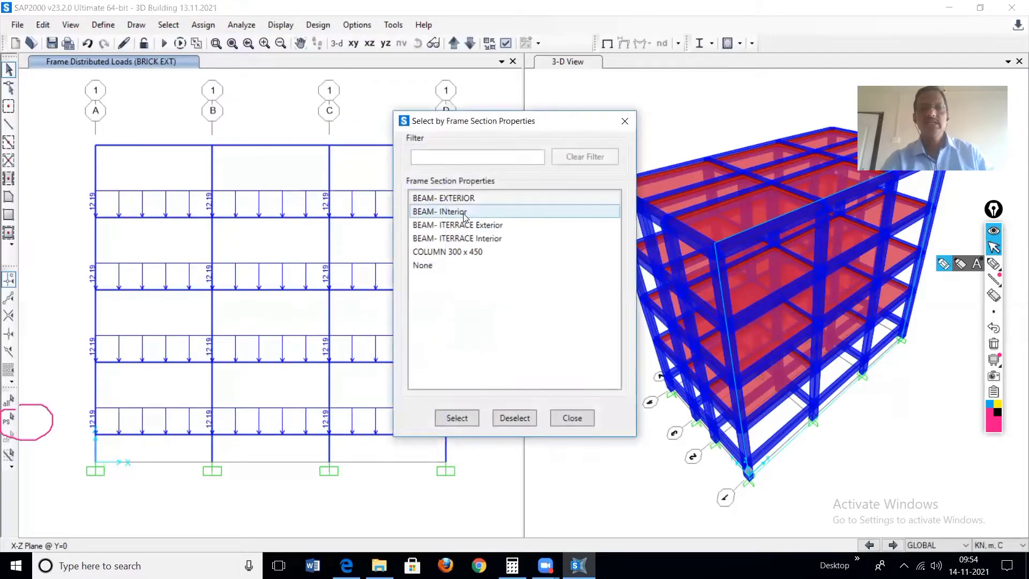
click(459, 213)
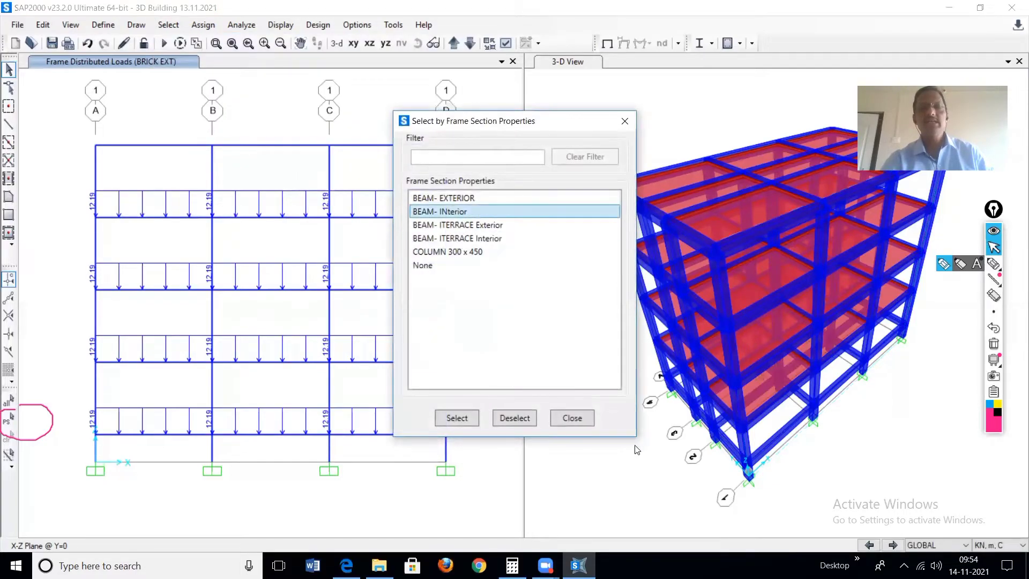
click(463, 420)
click(571, 417)
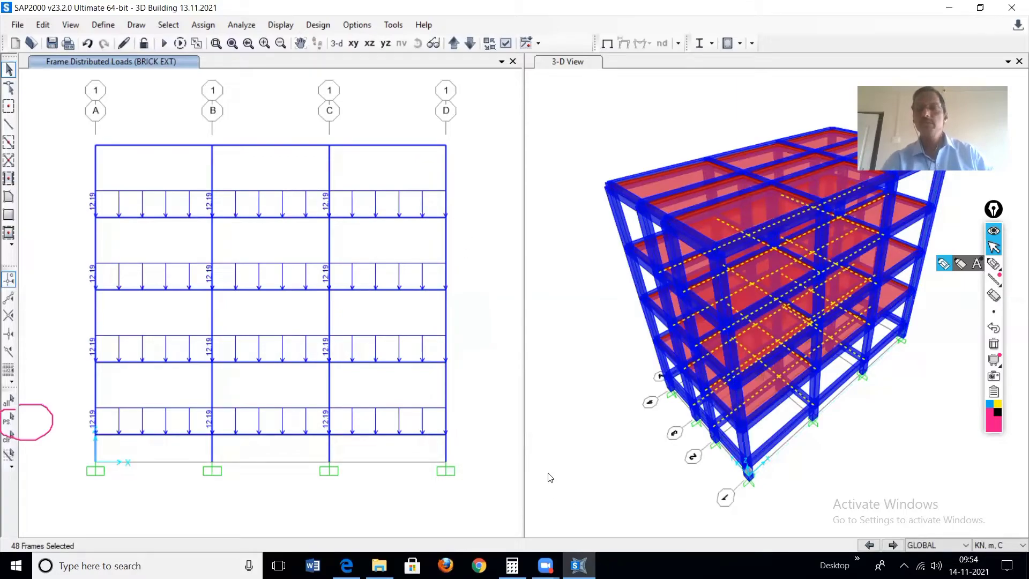
Switch to Calculator, clear the previous result and subtract the 0.45 m beam depth from the 3.1 m floor-to-floor height.
click(512, 565)
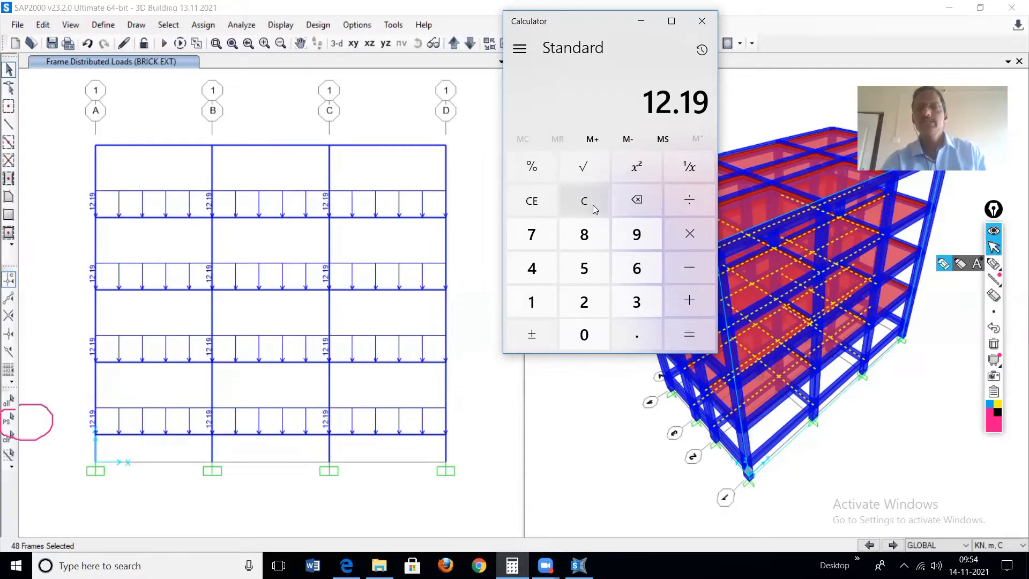
click(591, 203)
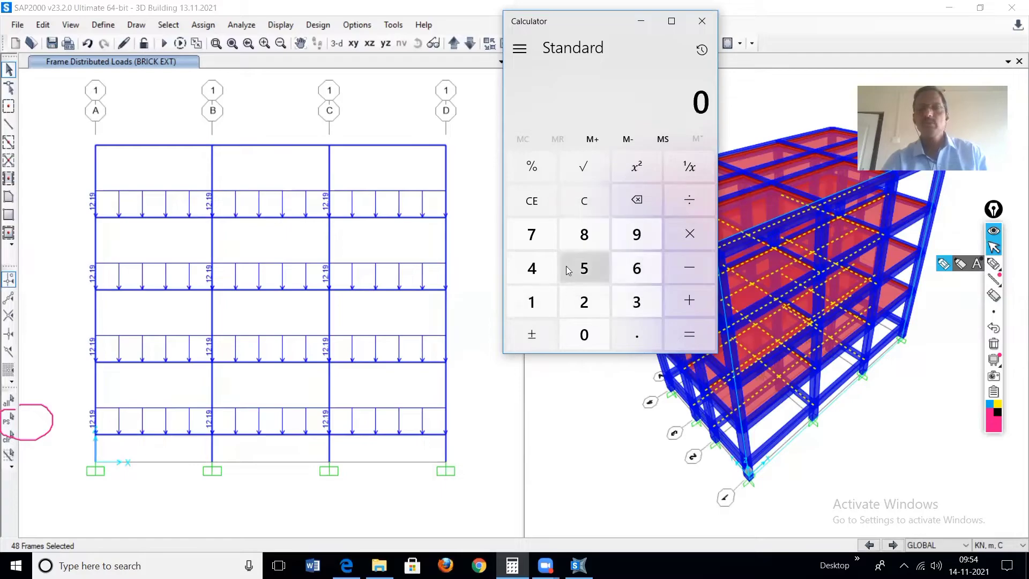
click(637, 303)
click(640, 334)
click(536, 304)
click(685, 268)
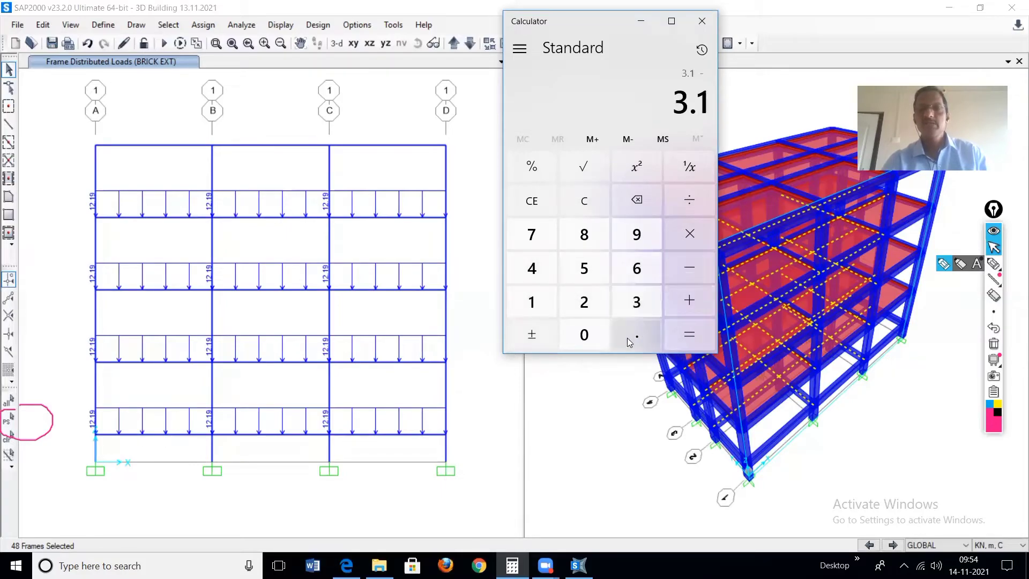
click(626, 338)
click(531, 268)
click(584, 268)
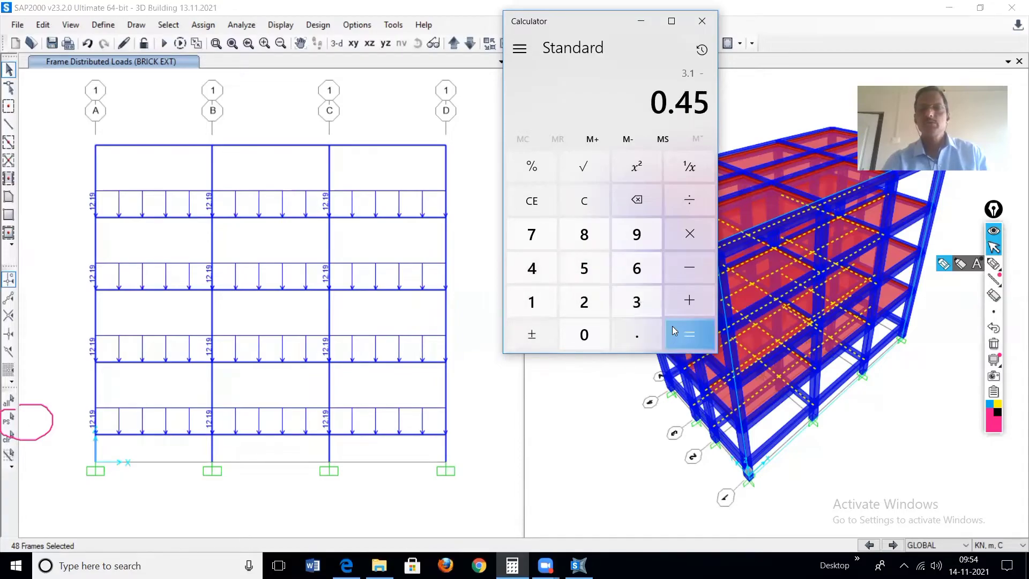
click(685, 334)
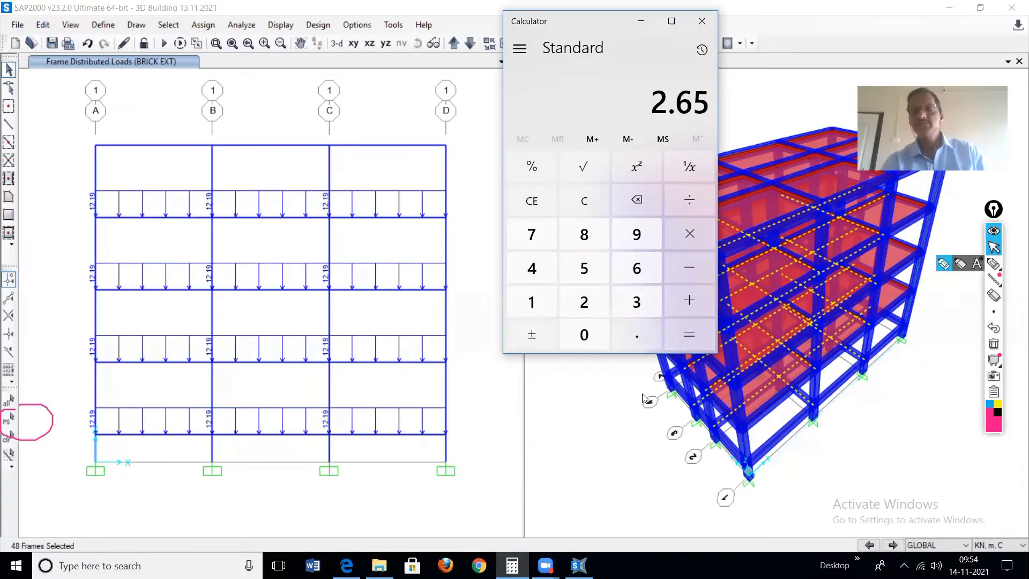
Multiply the wall height by the internal wall thickness of 0.15 m and the masonry density of 20, and return to SAP2000.
click(686, 235)
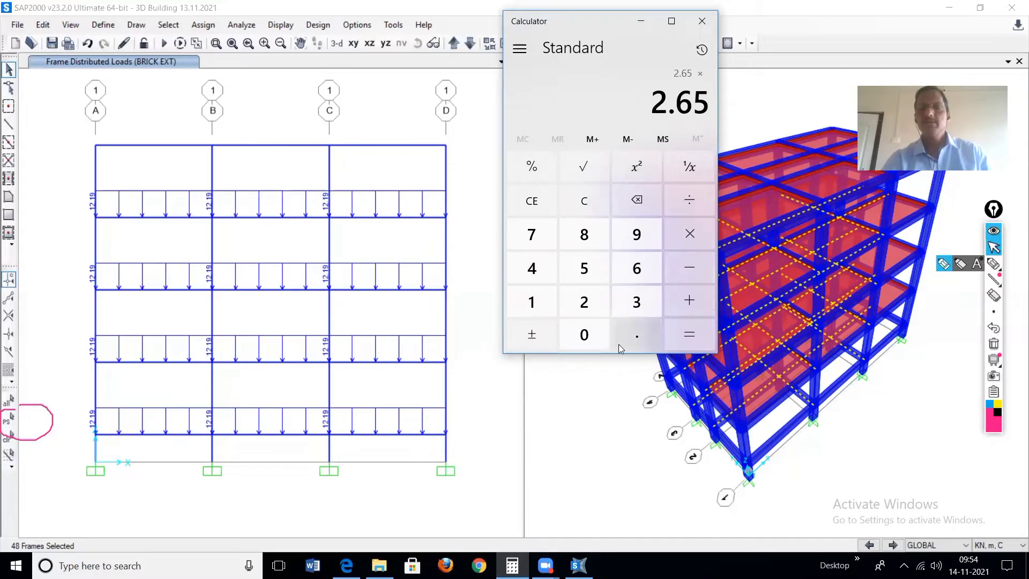
click(636, 337)
click(532, 302)
click(576, 269)
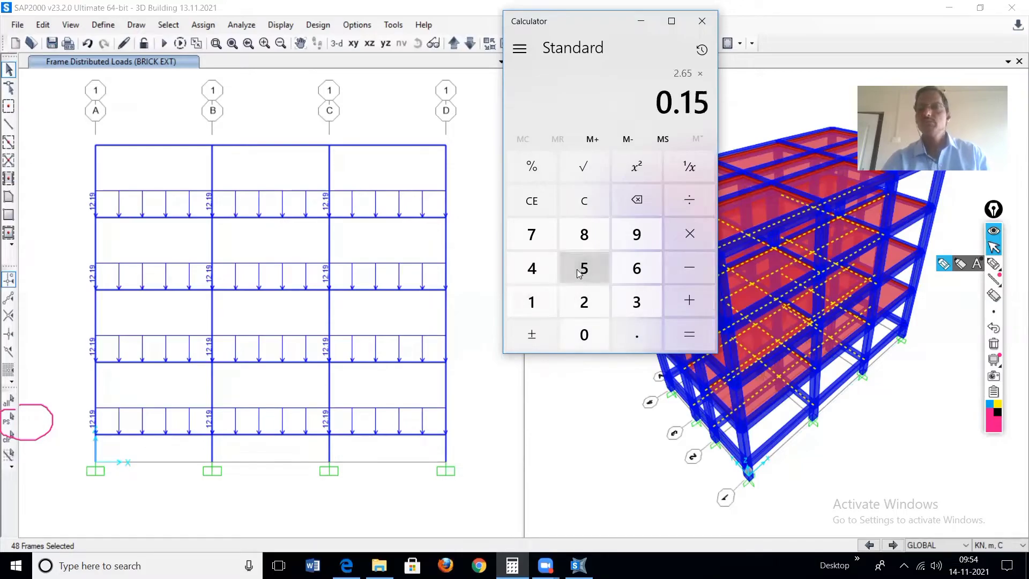
click(690, 235)
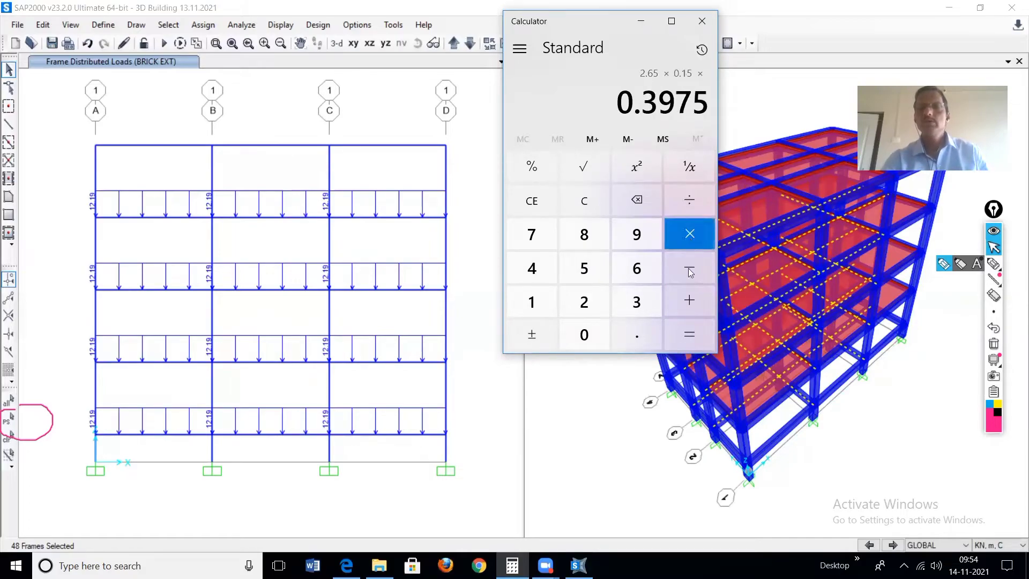
click(584, 302)
click(584, 333)
click(690, 334)
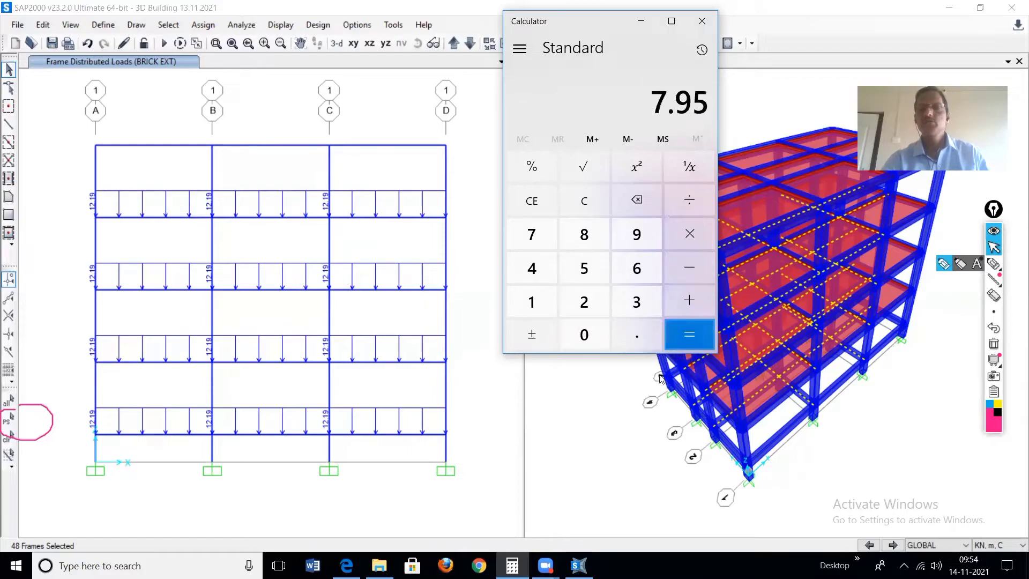
click(644, 21)
Assign a uniform gravity load of 7.95 kN/m under the BRICK INT pattern to the selected interior beams.
click(205, 27)
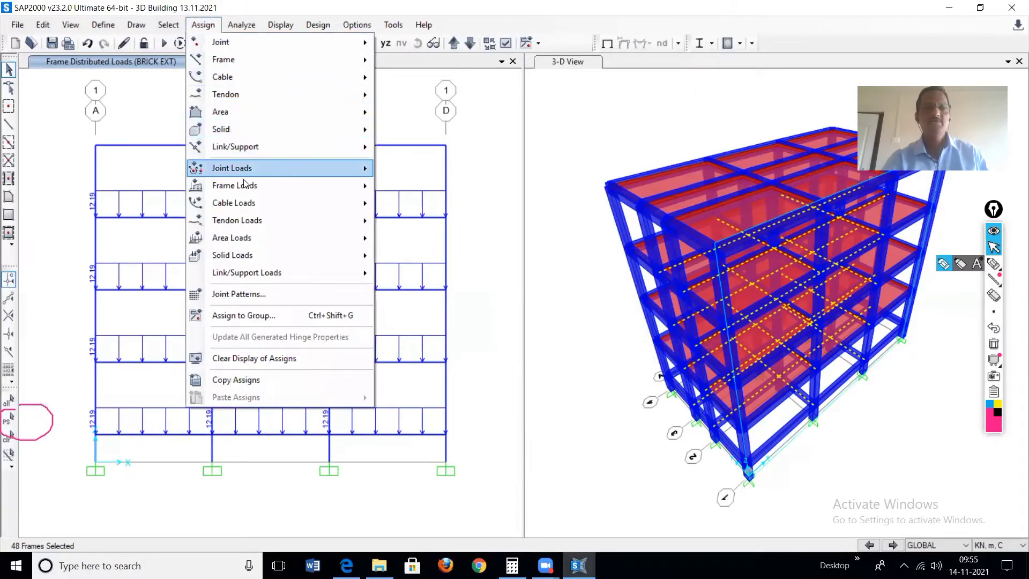
mouse_move(244, 186)
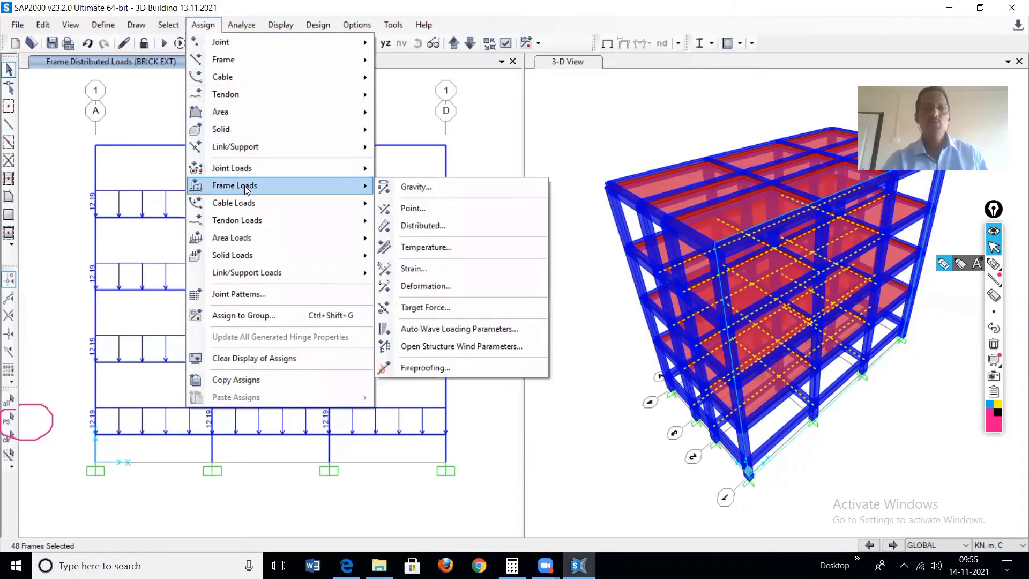
click(428, 230)
click(488, 177)
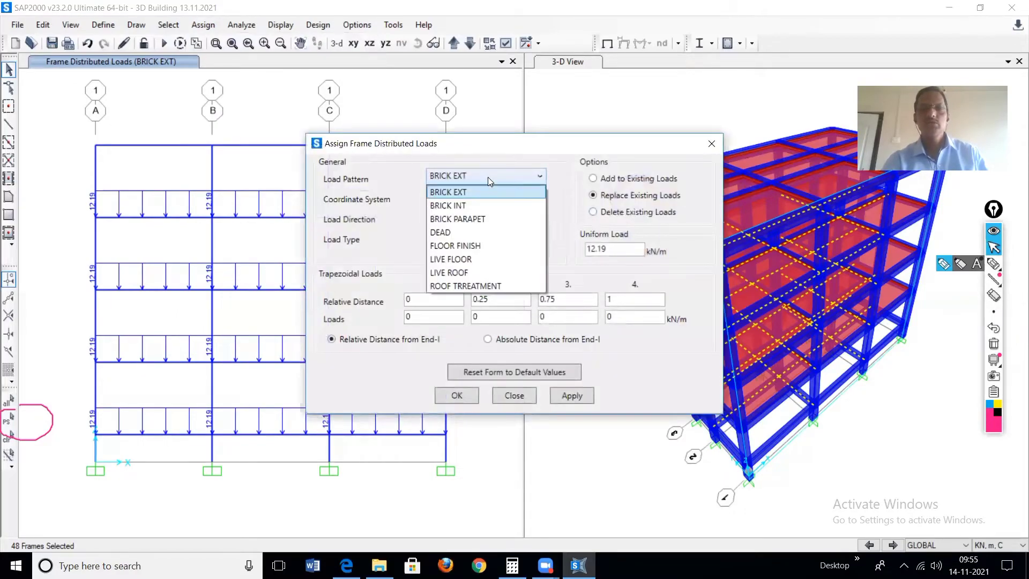
click(466, 205)
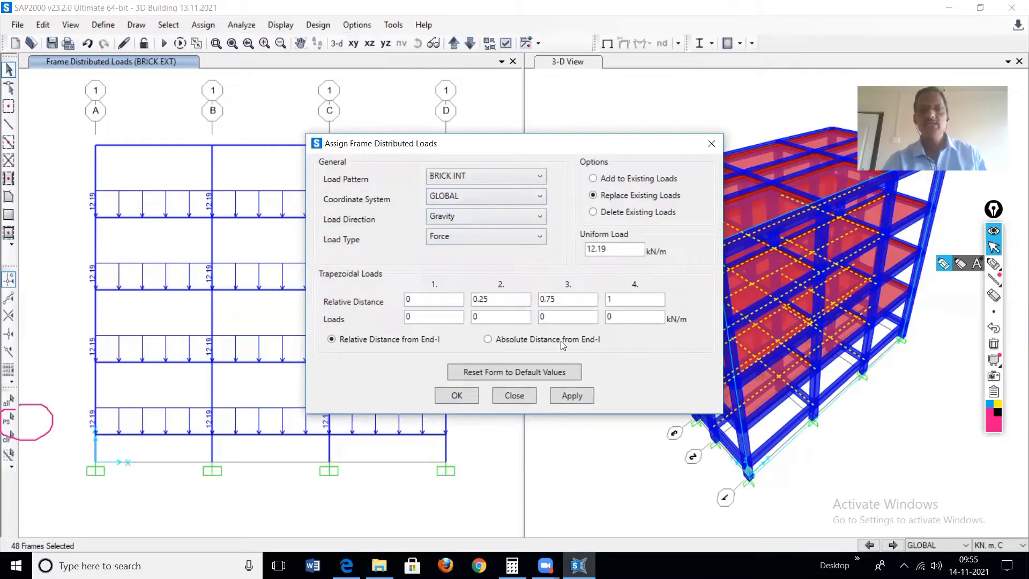
click(616, 248)
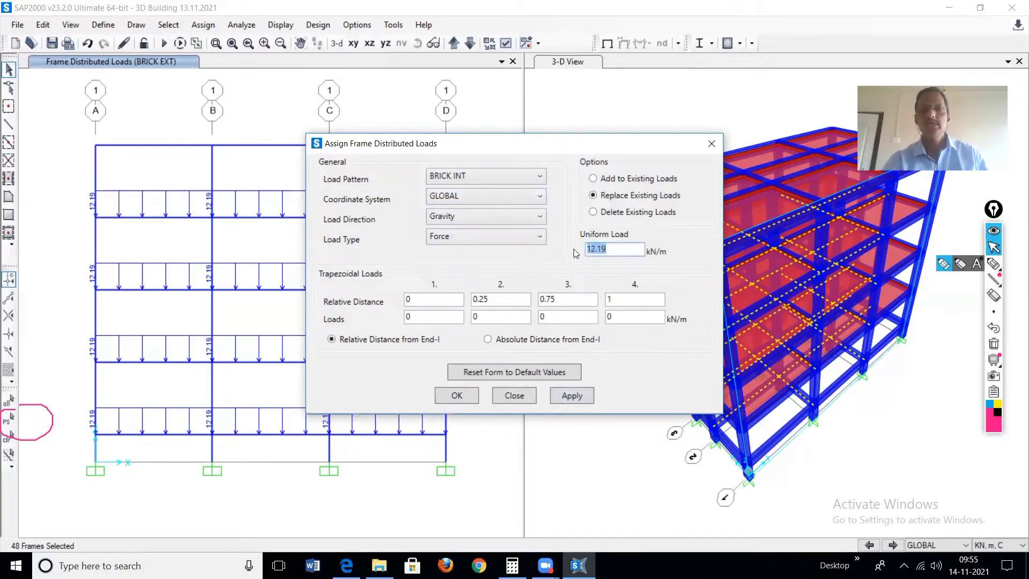
click(512, 565)
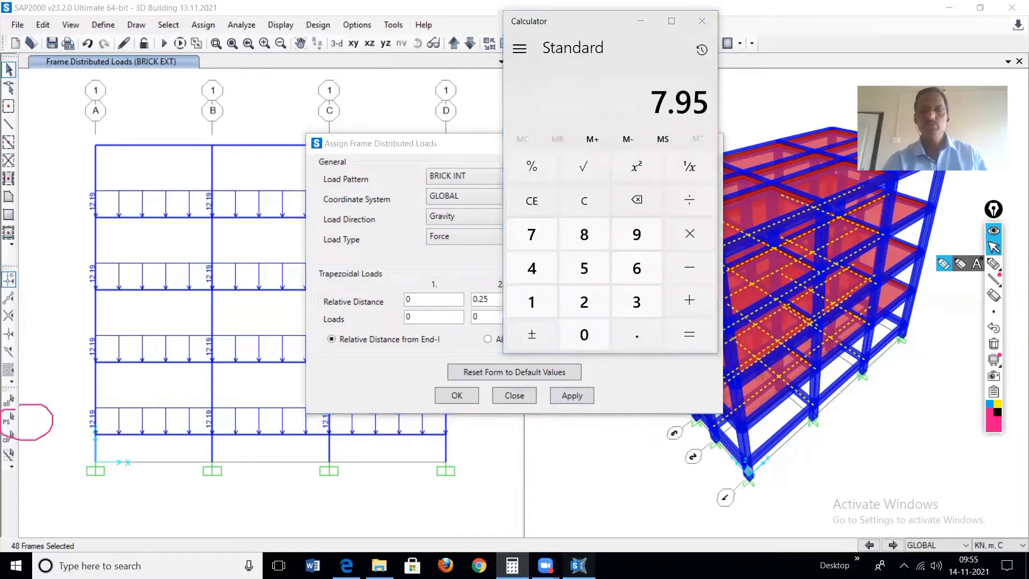
click(578, 565)
text(7.95)
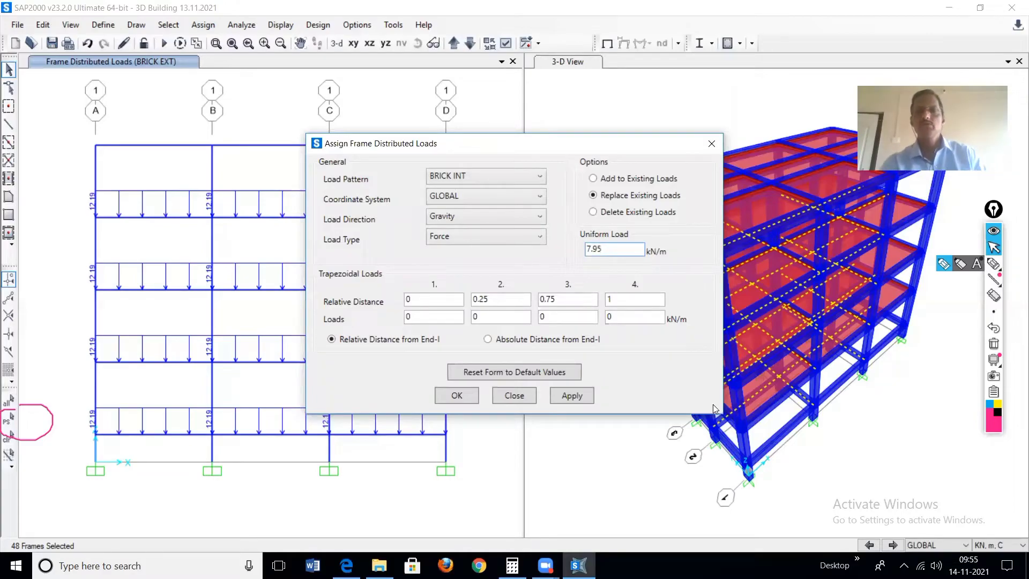
click(571, 395)
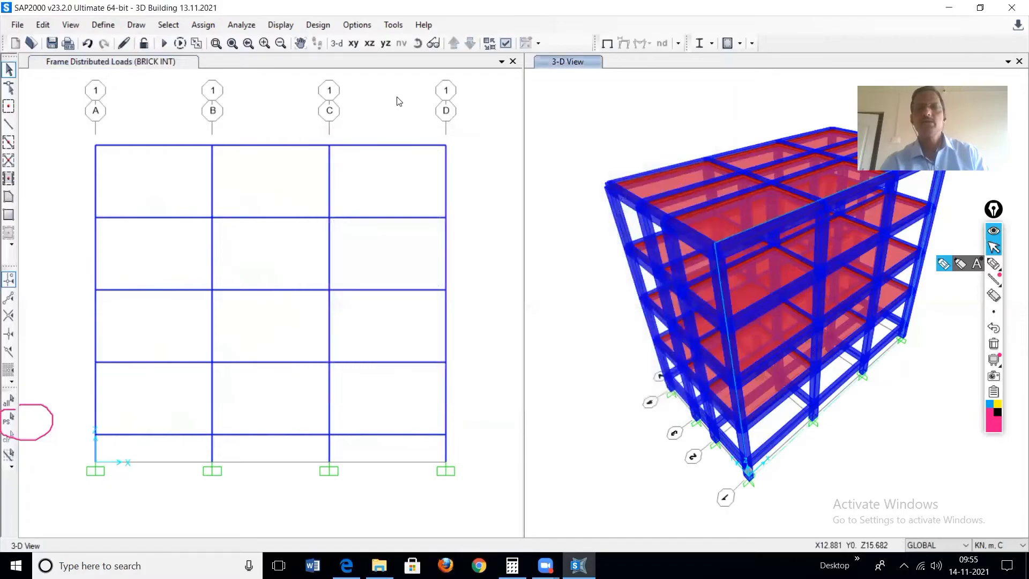
Show the elevation along grid 2 to check the BRICK INT loads on the interior beams.
click(397, 97)
click(453, 43)
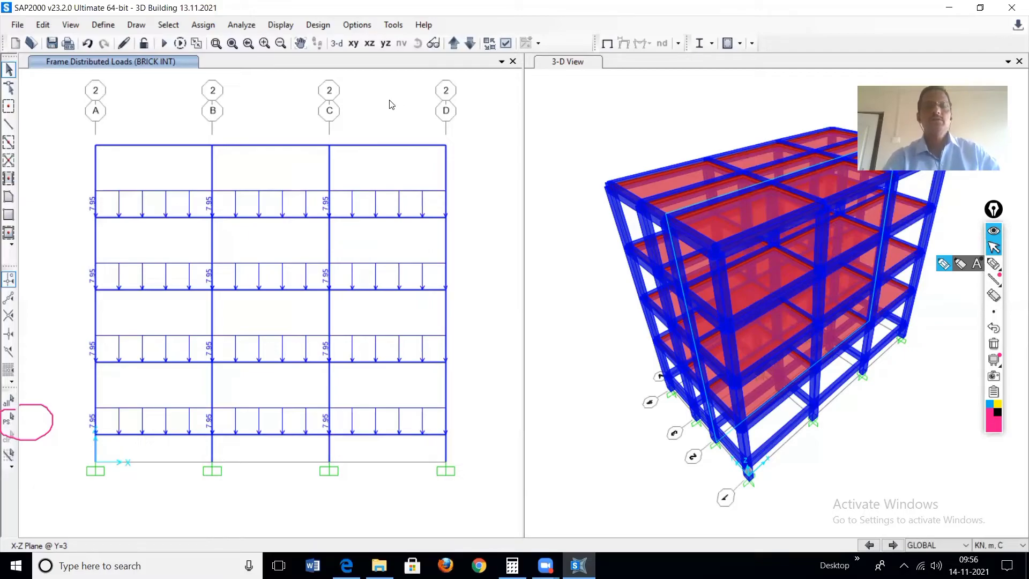
click(168, 25)
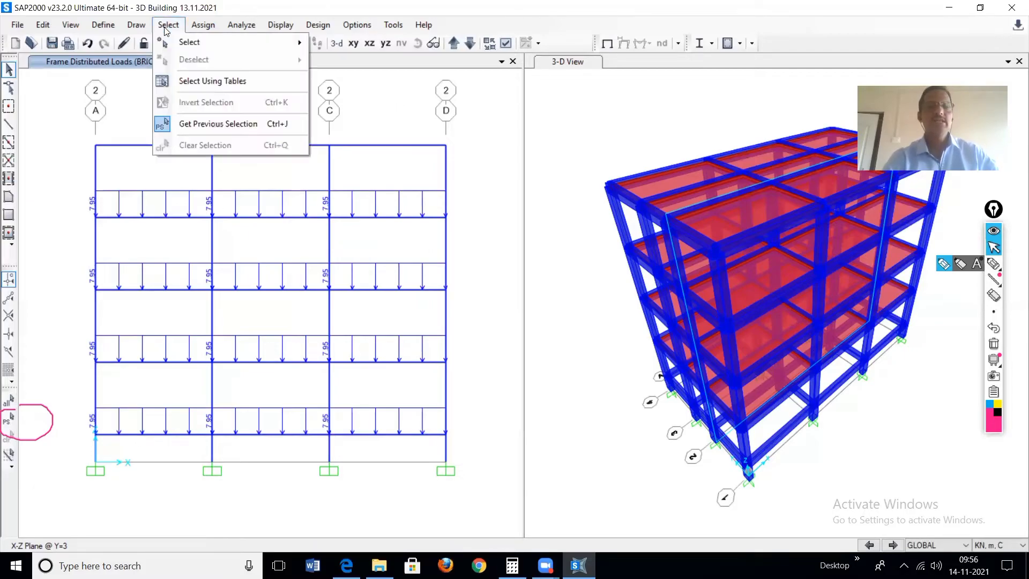
mouse_move(185, 44)
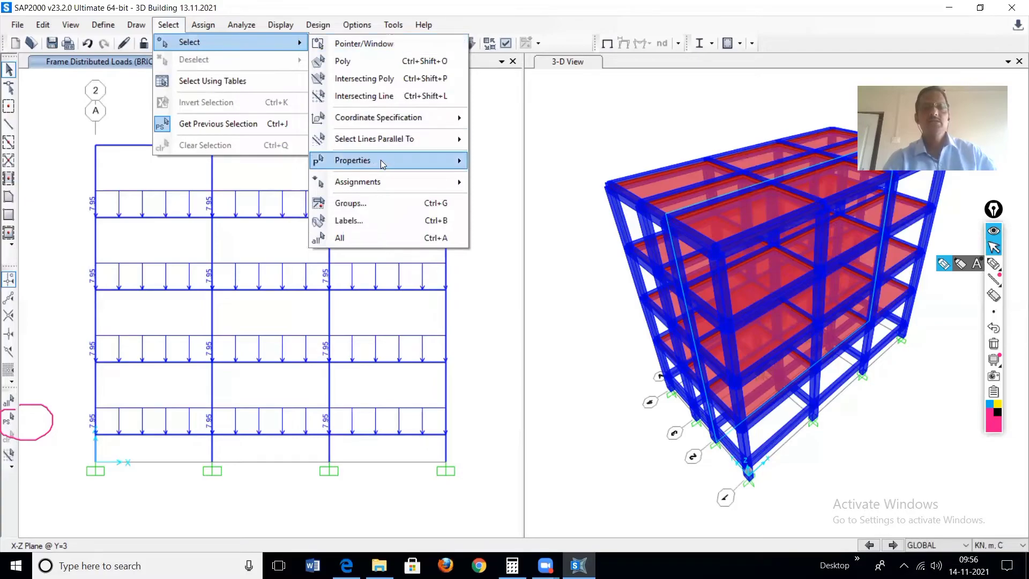
mouse_move(381, 160)
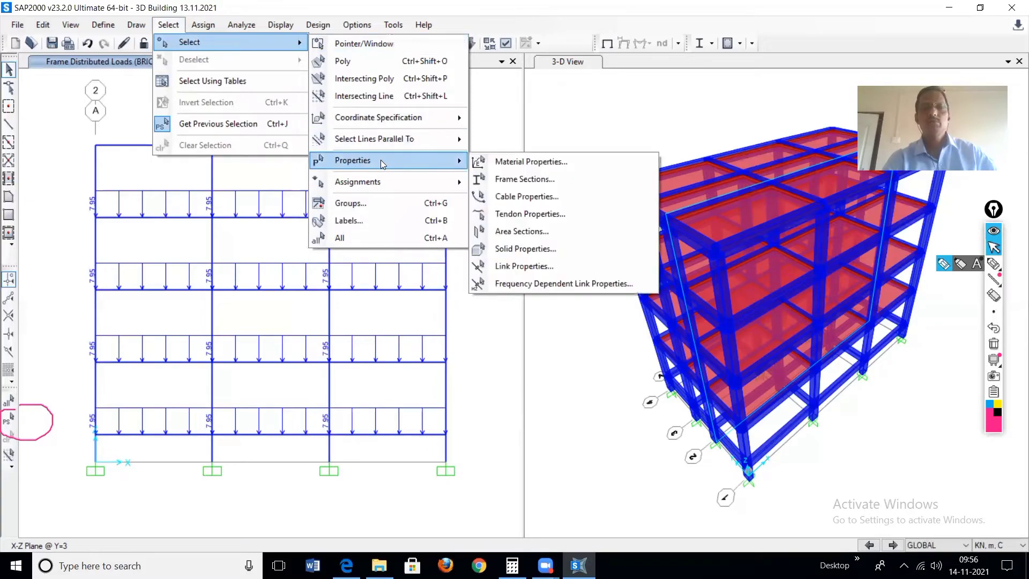
click(525, 180)
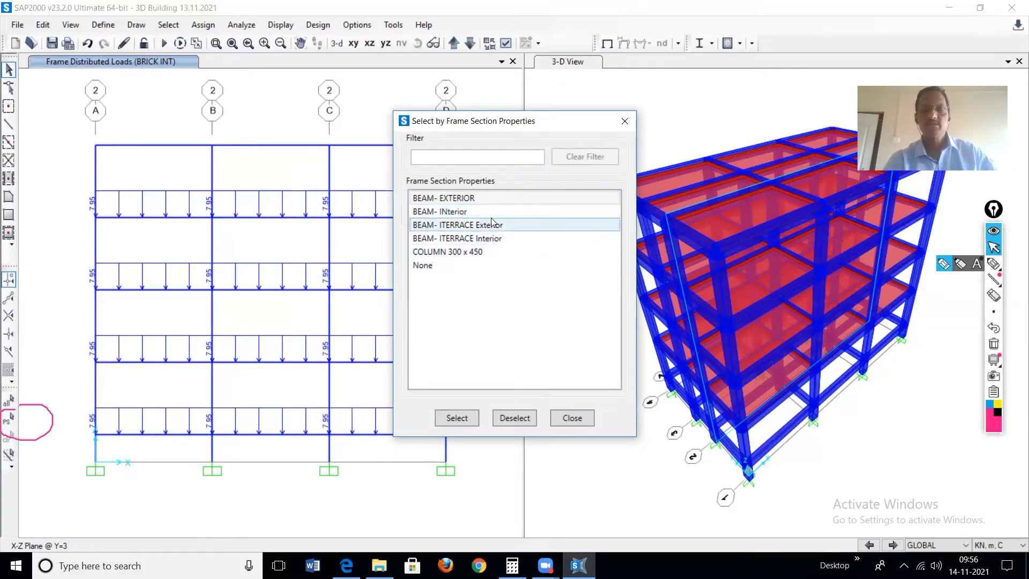
click(457, 419)
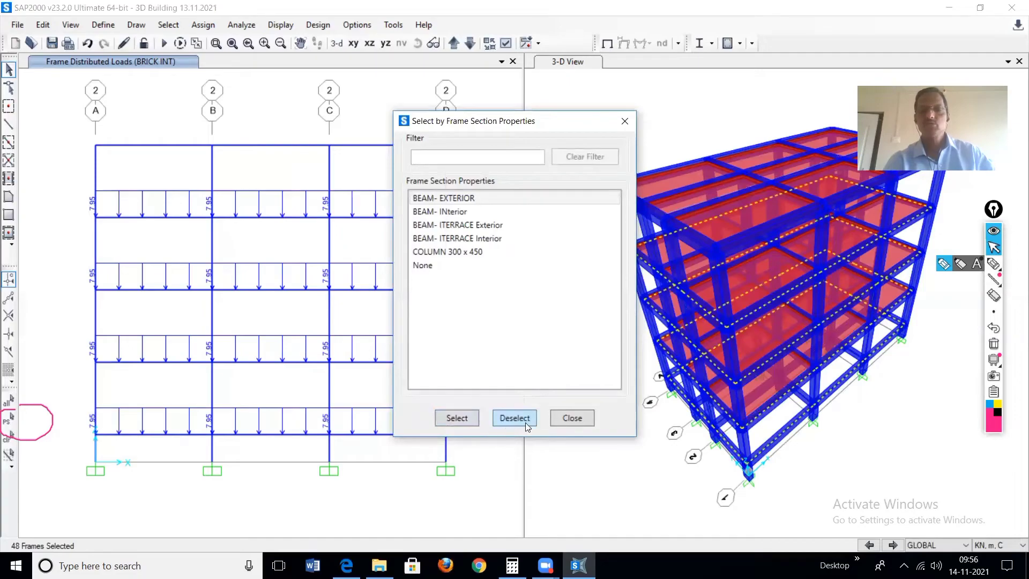
click(572, 418)
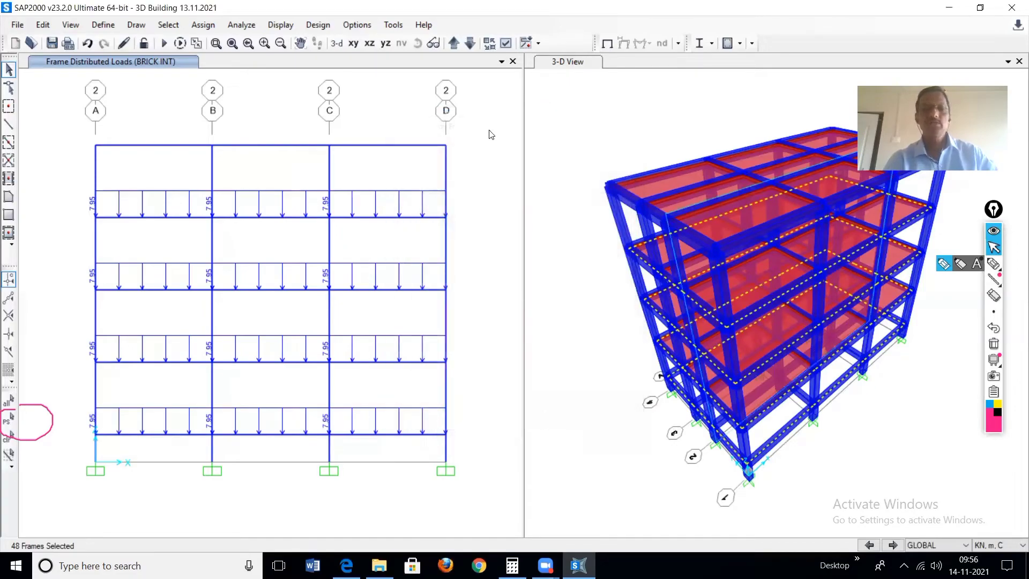
key(ctrl+q)
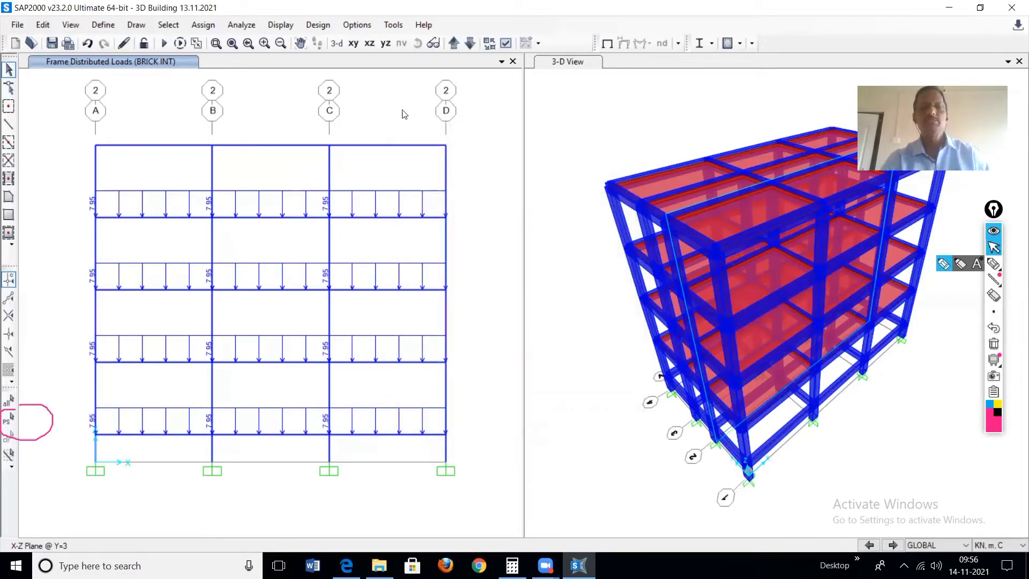
Show the plan at Z=13.6 without the load display and select all the perimeter roof beams along grids 1, 4, A and D.
click(352, 44)
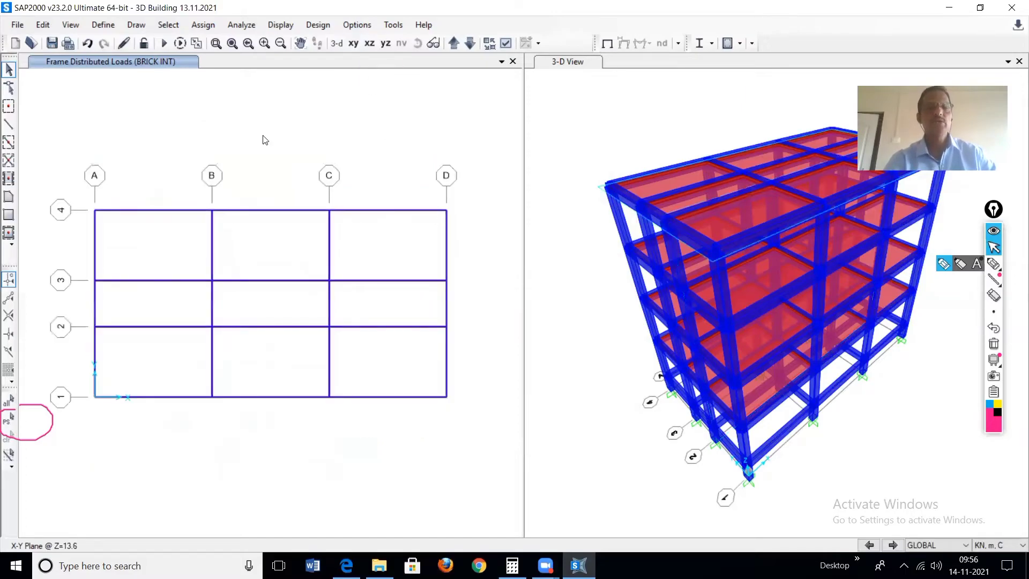
click(606, 43)
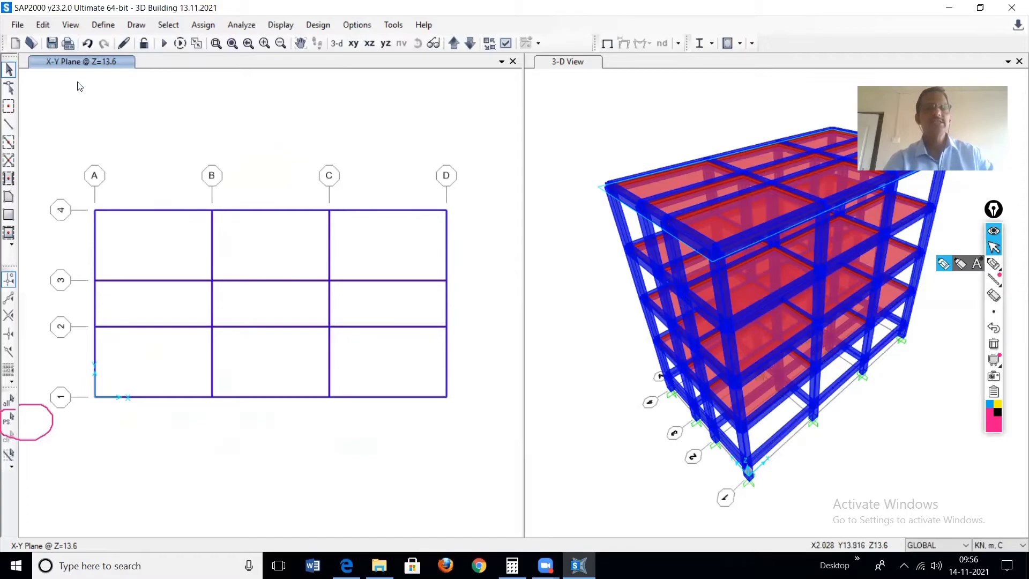
click(273, 211)
click(384, 213)
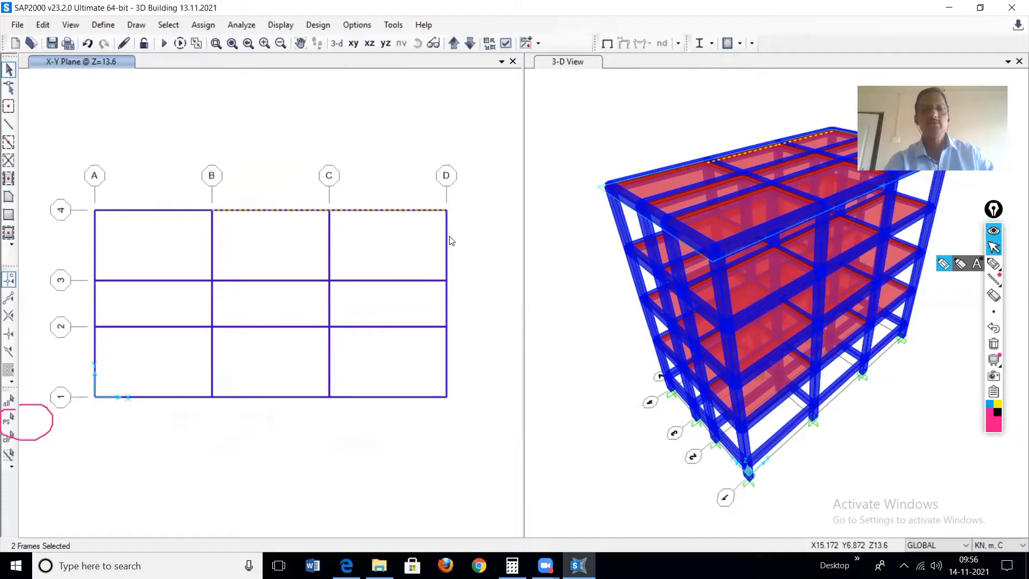
click(446, 319)
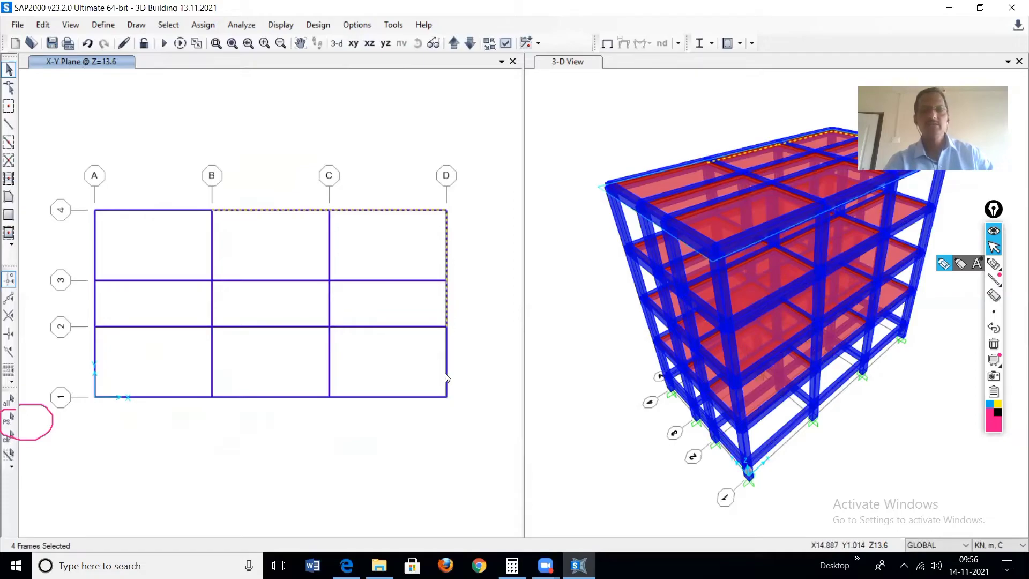
click(429, 396)
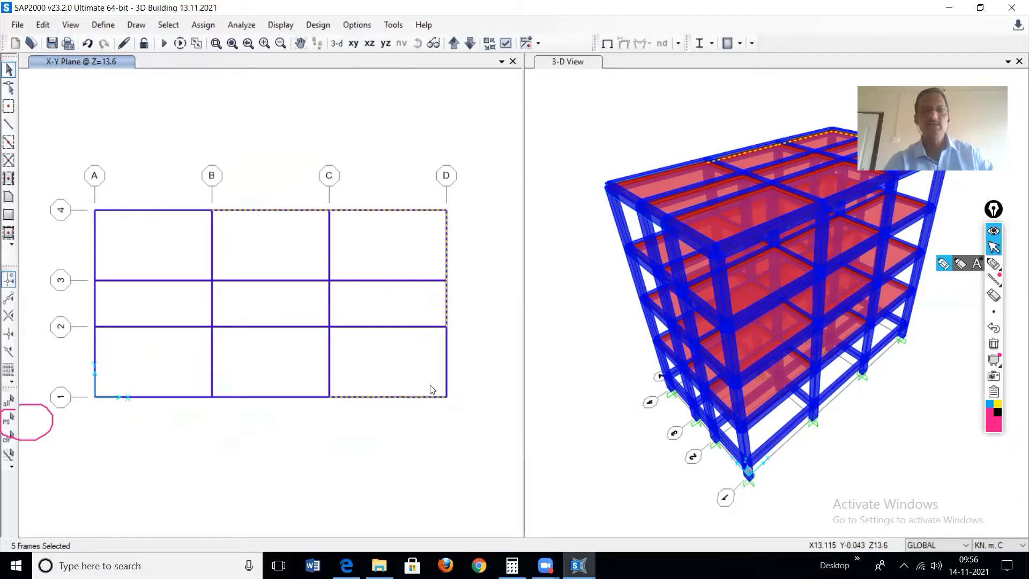
click(447, 365)
click(273, 397)
click(154, 399)
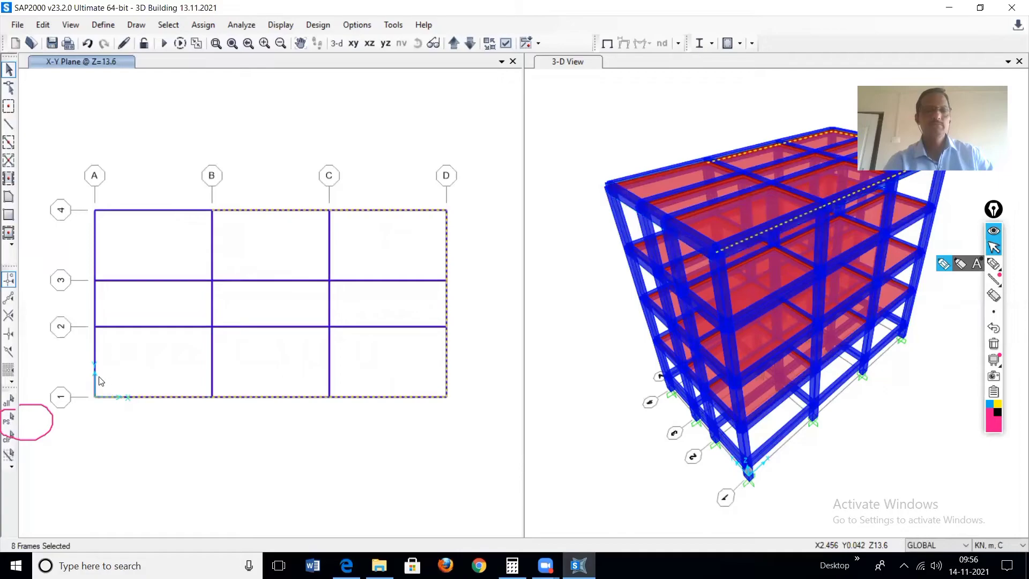
click(95, 369)
click(95, 303)
click(96, 238)
click(152, 211)
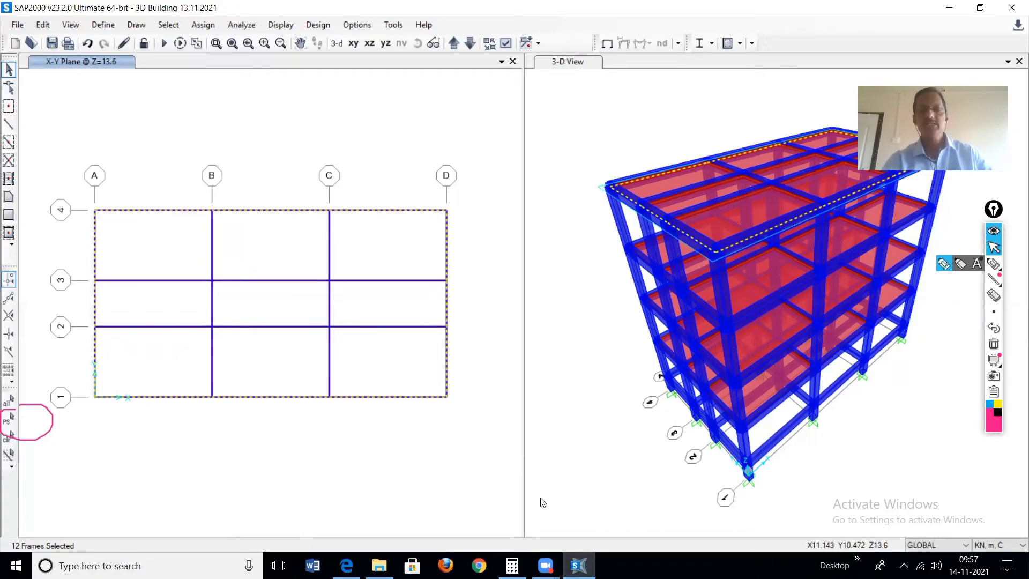
Switch to Calculator, clear the previous result and multiply the 1.5 m wall height by the 0.23 m wall thickness.
mouse_move(579, 566)
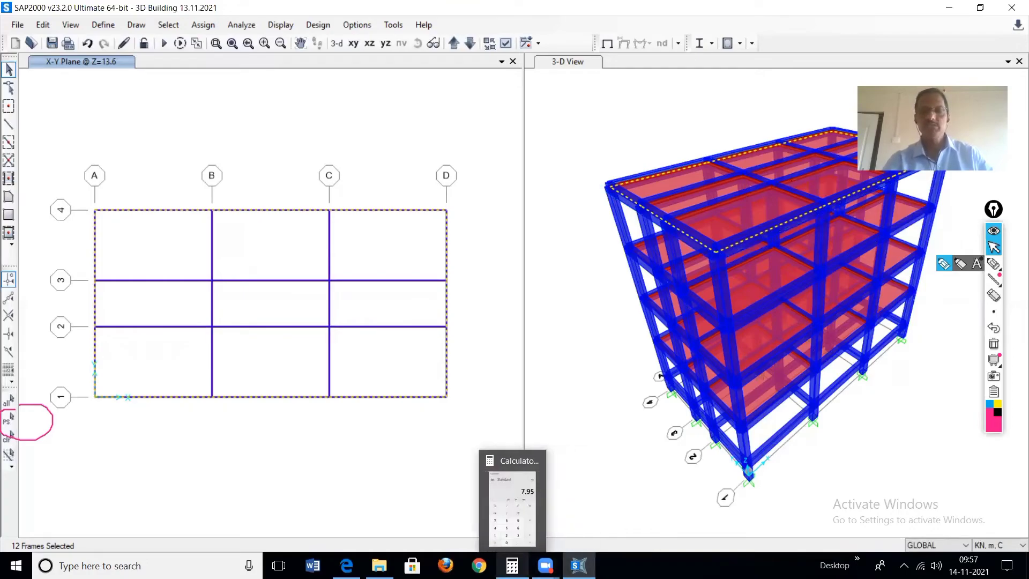
click(512, 565)
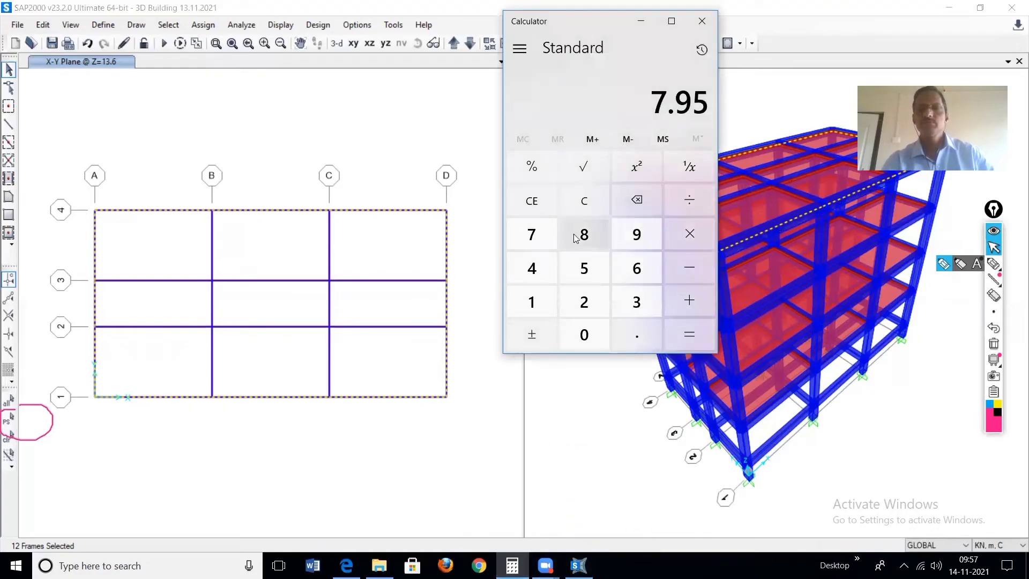
click(593, 203)
click(549, 313)
click(643, 345)
click(589, 269)
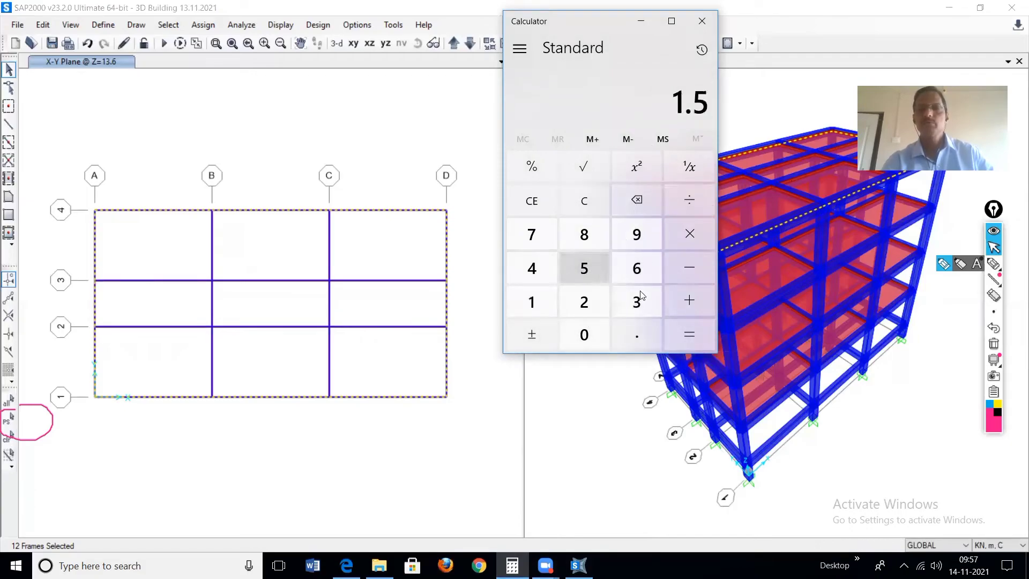
click(689, 241)
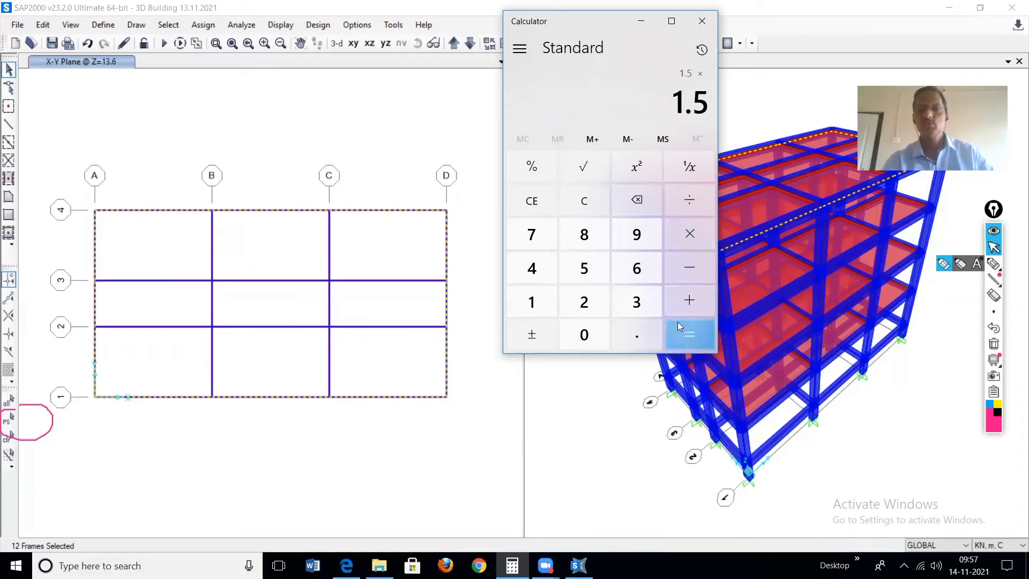
click(639, 336)
click(608, 304)
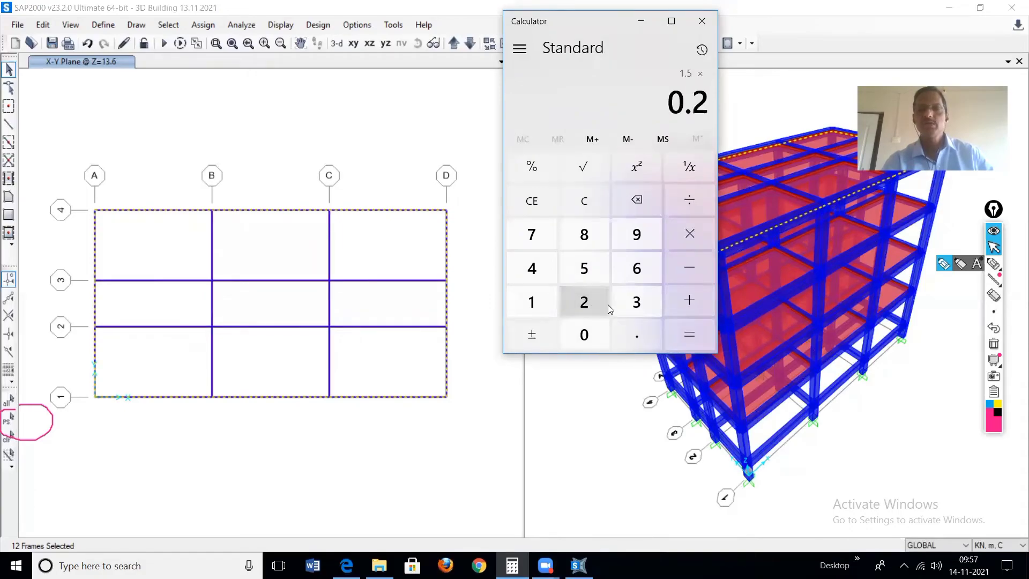
click(648, 304)
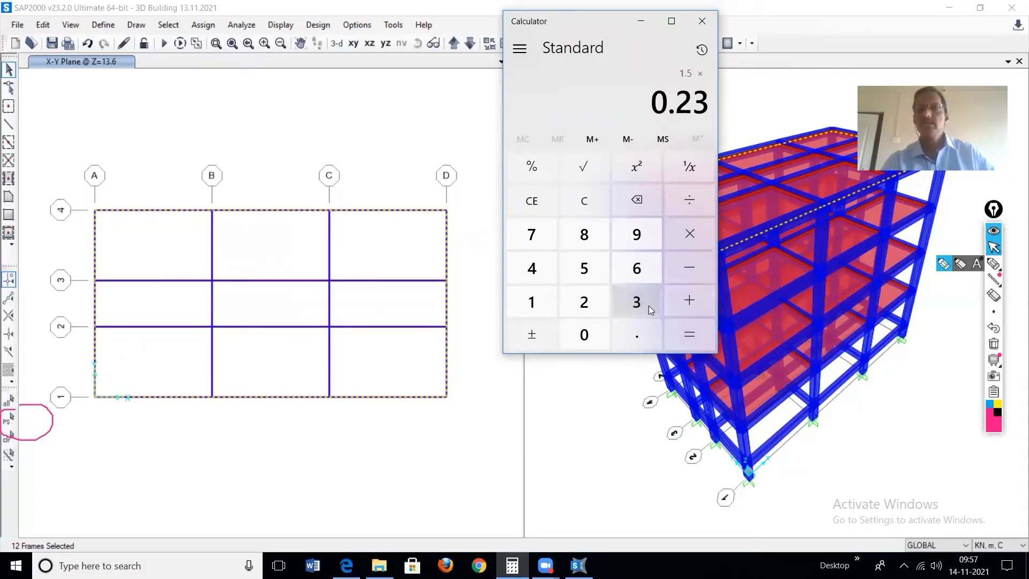
Multiply the product by the masonry density of 20 and return to SAP2000.
click(693, 233)
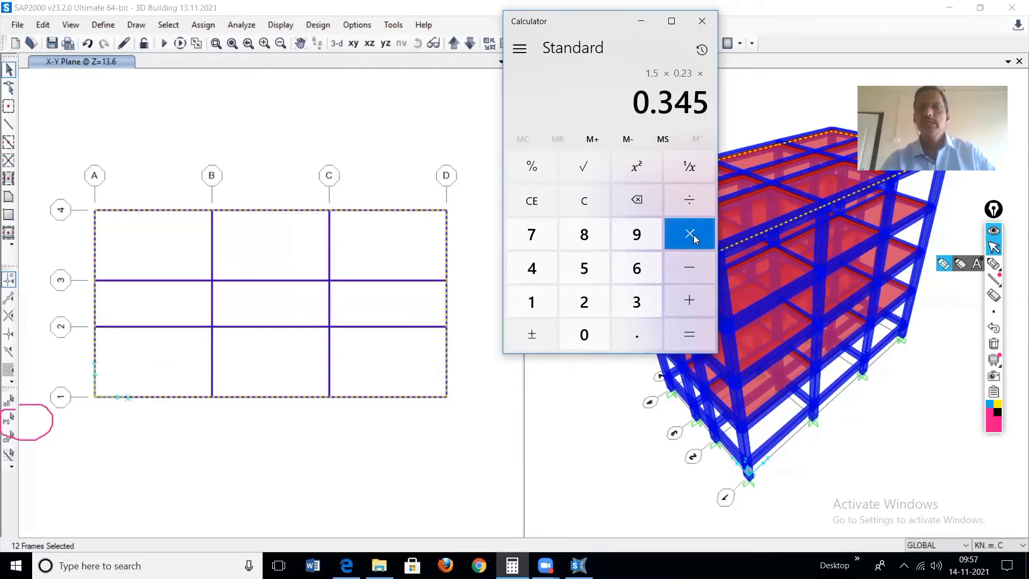
click(585, 301)
click(584, 337)
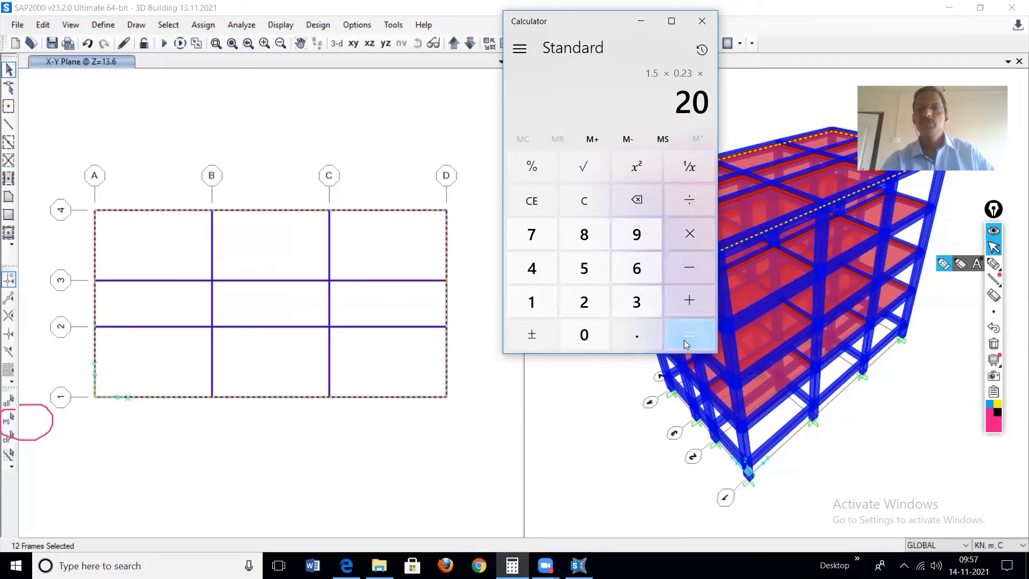
click(684, 339)
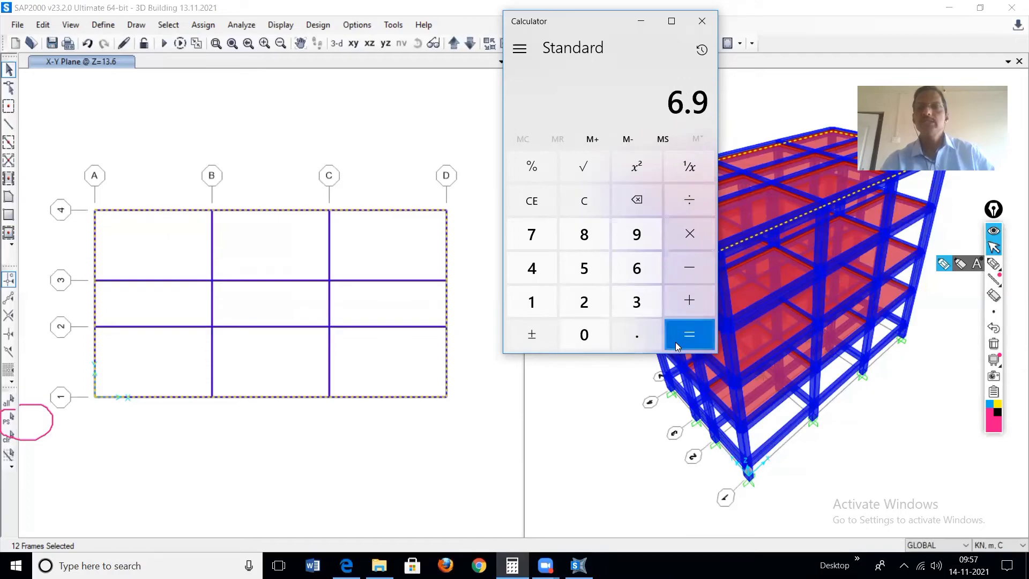
click(642, 22)
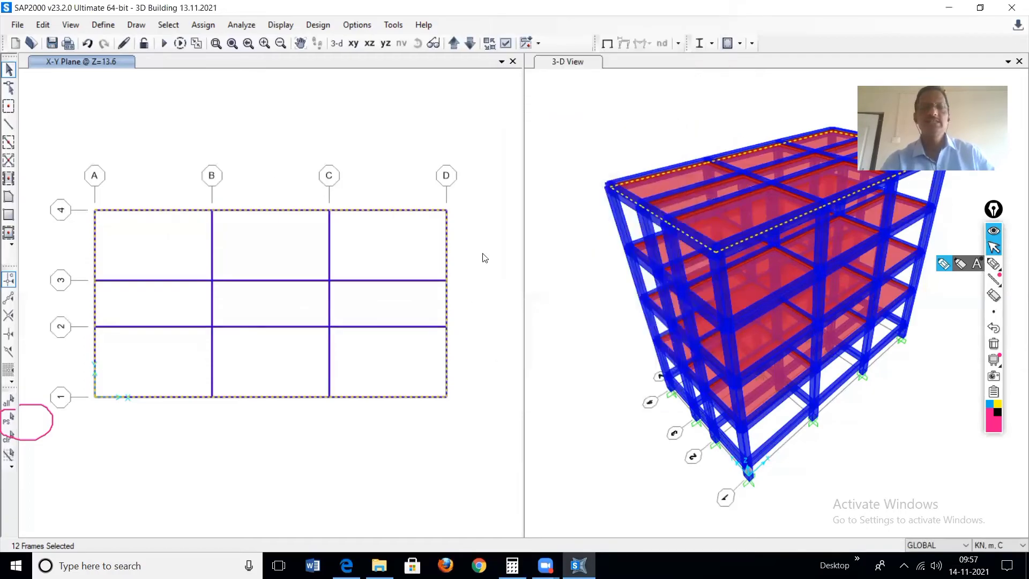
Assign a uniform gravity load of 6.9 kN/m under the BRICK EXT pattern to the selected roof beams and show the grid 1 elevation.
click(207, 28)
mouse_move(255, 189)
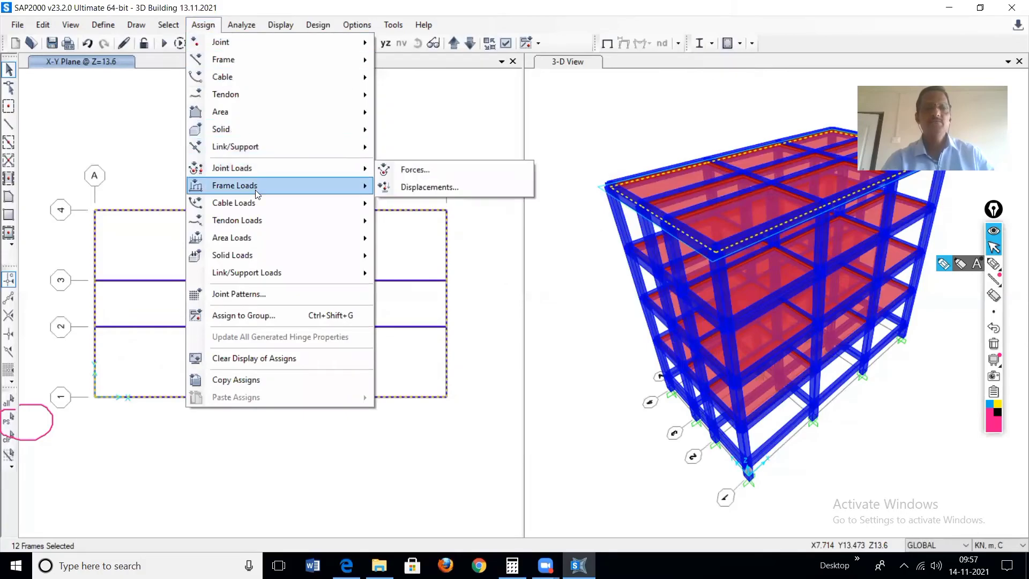
click(421, 226)
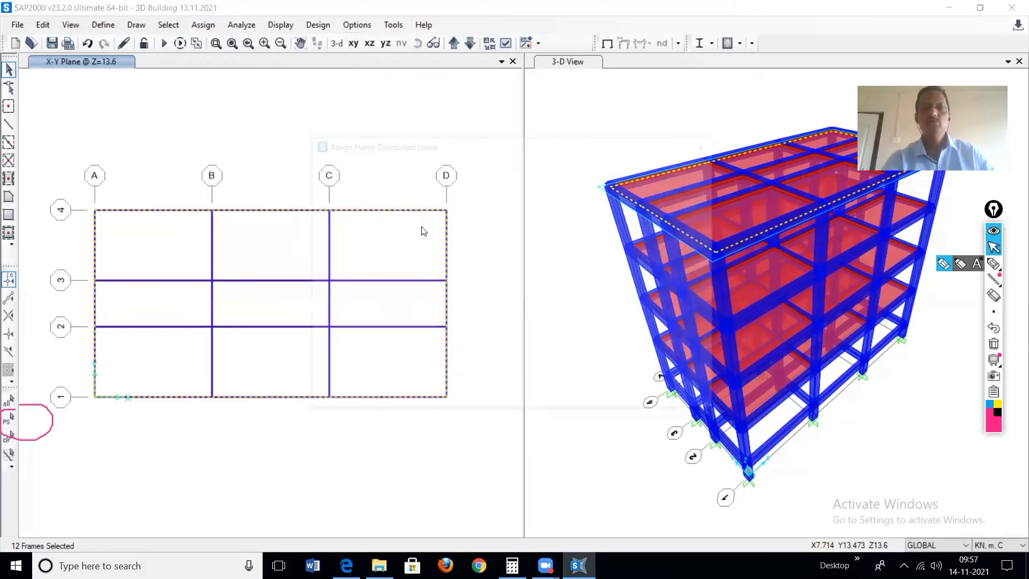
click(495, 177)
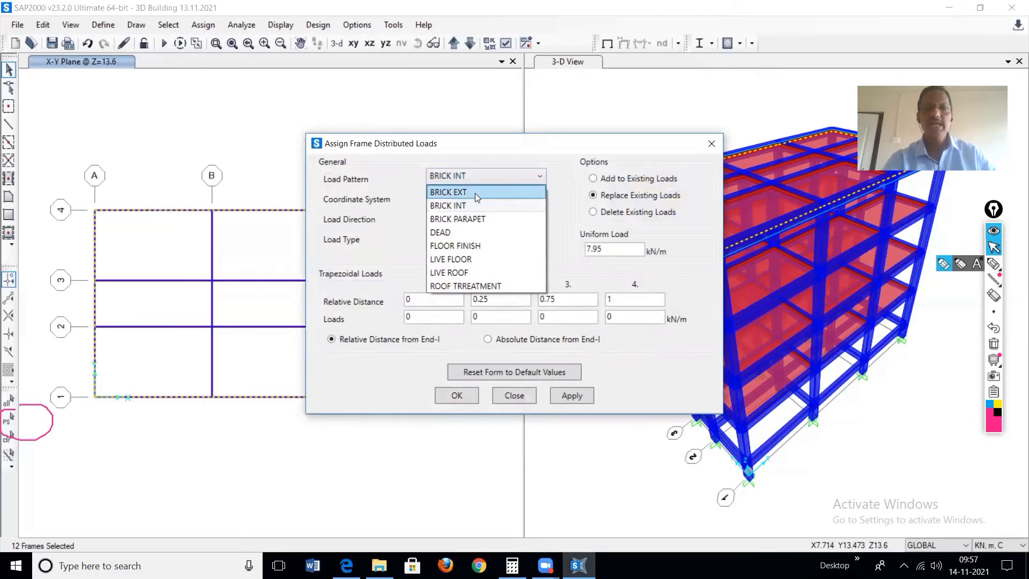
click(475, 192)
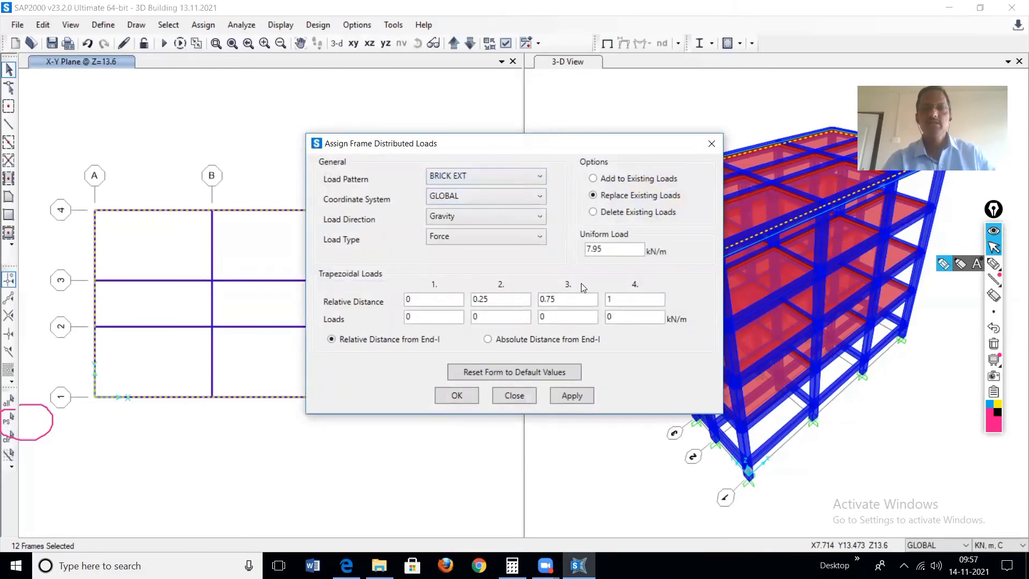
click(512, 565)
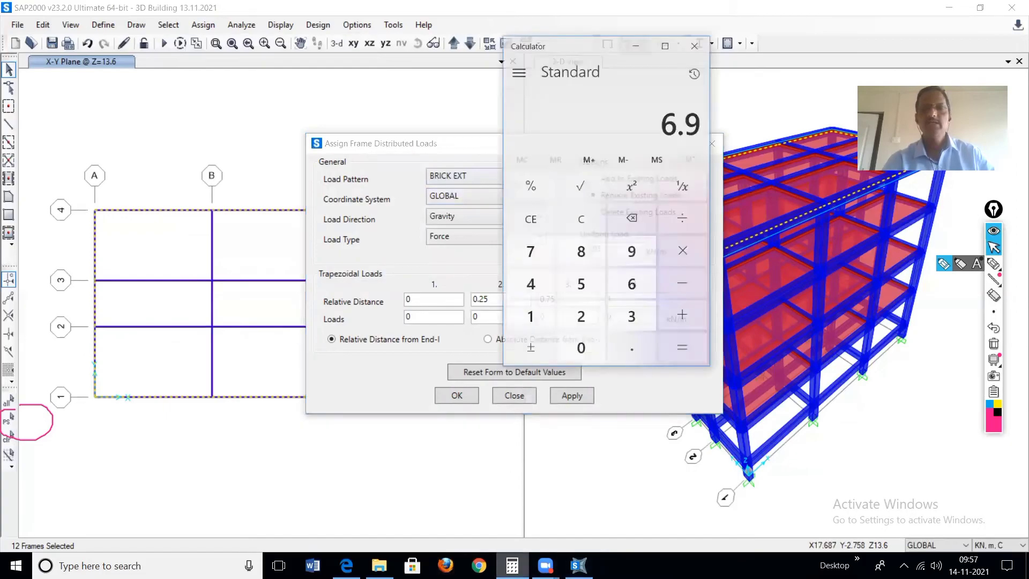
click(578, 565)
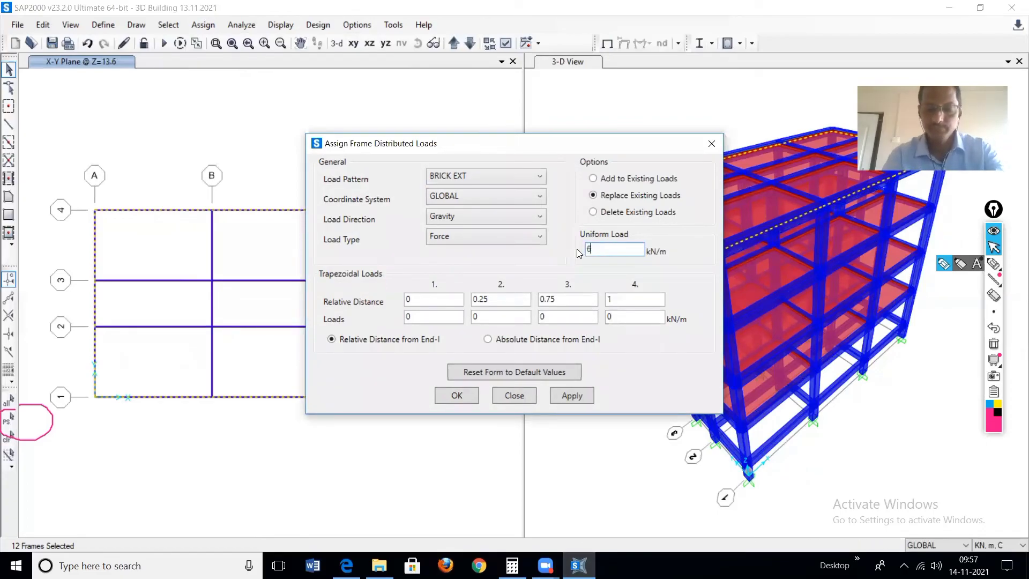
text(9)
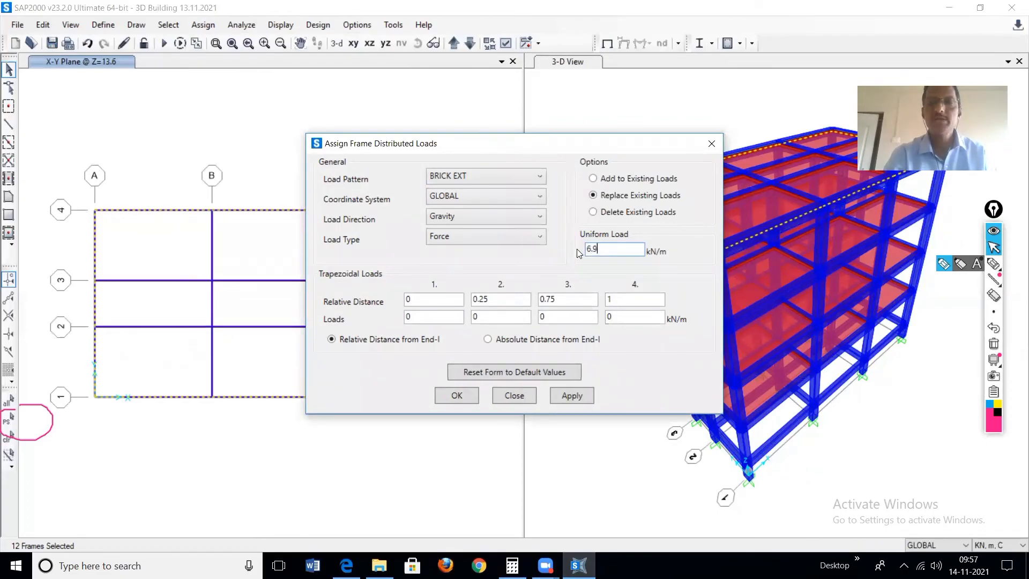
click(574, 397)
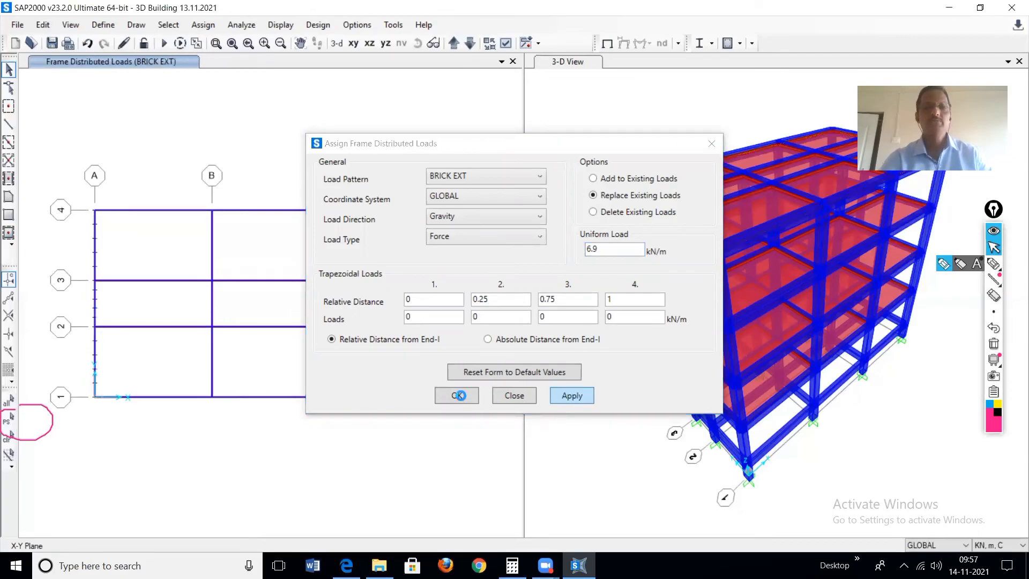
click(456, 396)
click(343, 92)
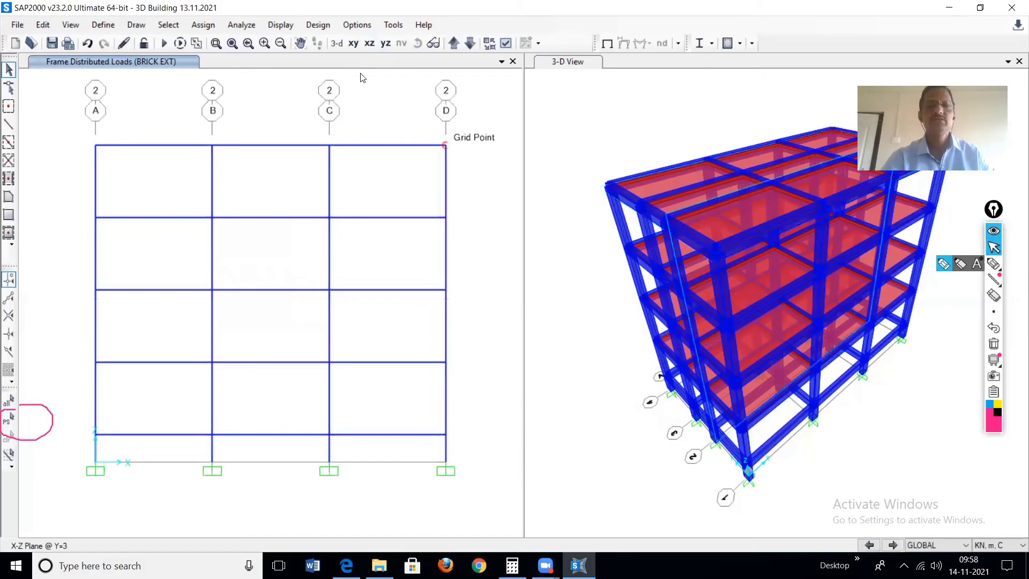
click(474, 44)
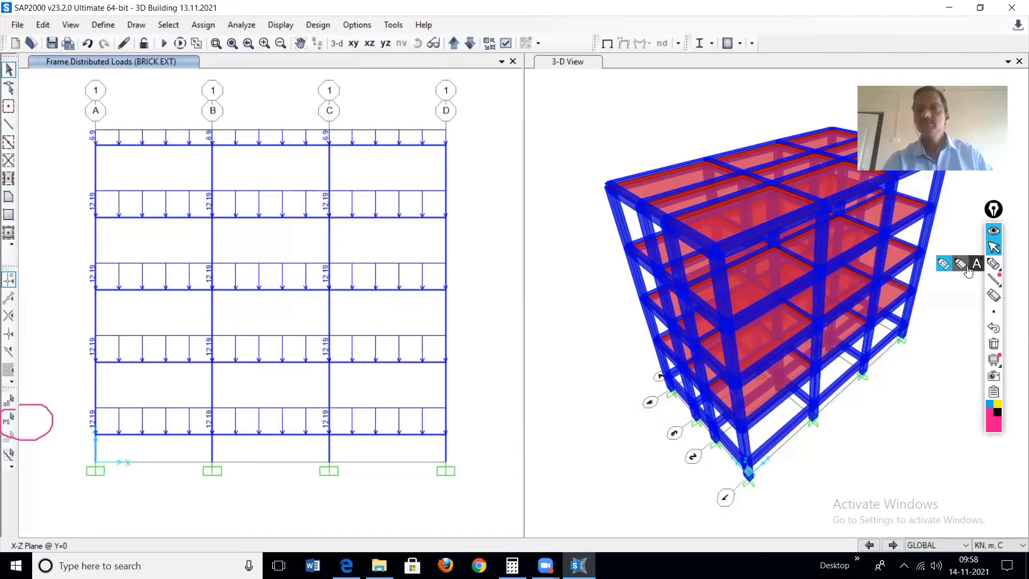
click(943, 264)
mouse_move(99, 119)
mouse_down()
mouse_move(92, 160)
mouse_move(107, 127)
mouse_up()
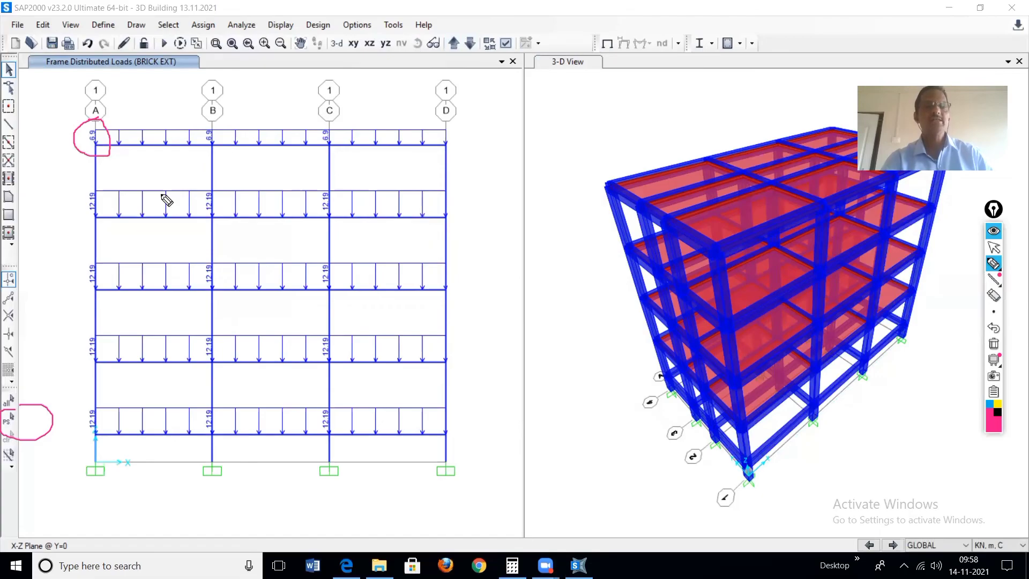
mouse_move(143, 71)
mouse_down()
mouse_move(180, 67)
mouse_move(139, 51)
mouse_move(134, 75)
mouse_move(173, 80)
mouse_up()
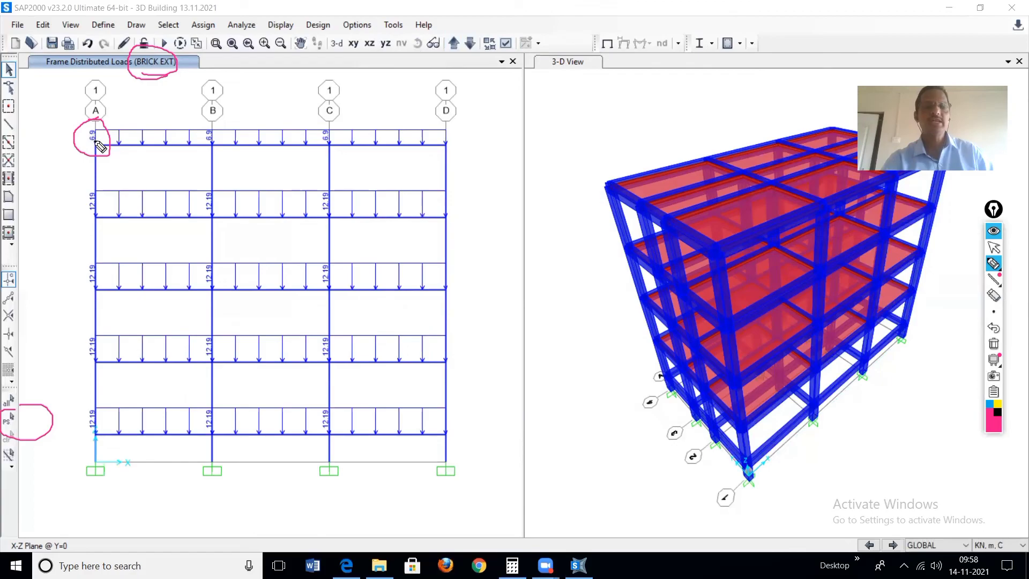
mouse_move(94, 183)
mouse_down()
mouse_move(78, 236)
mouse_move(114, 214)
mouse_move(89, 183)
mouse_up()
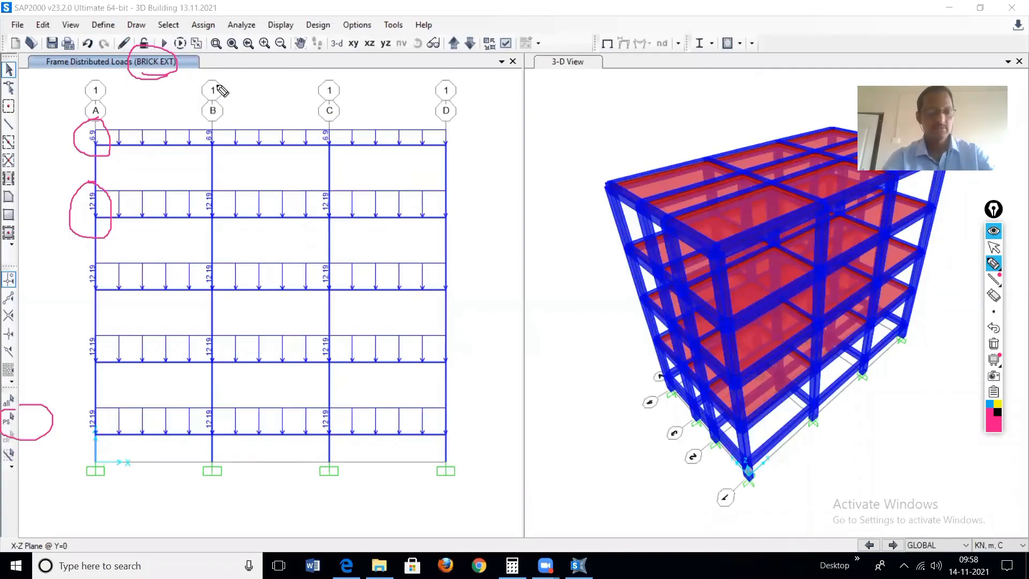
click(993, 247)
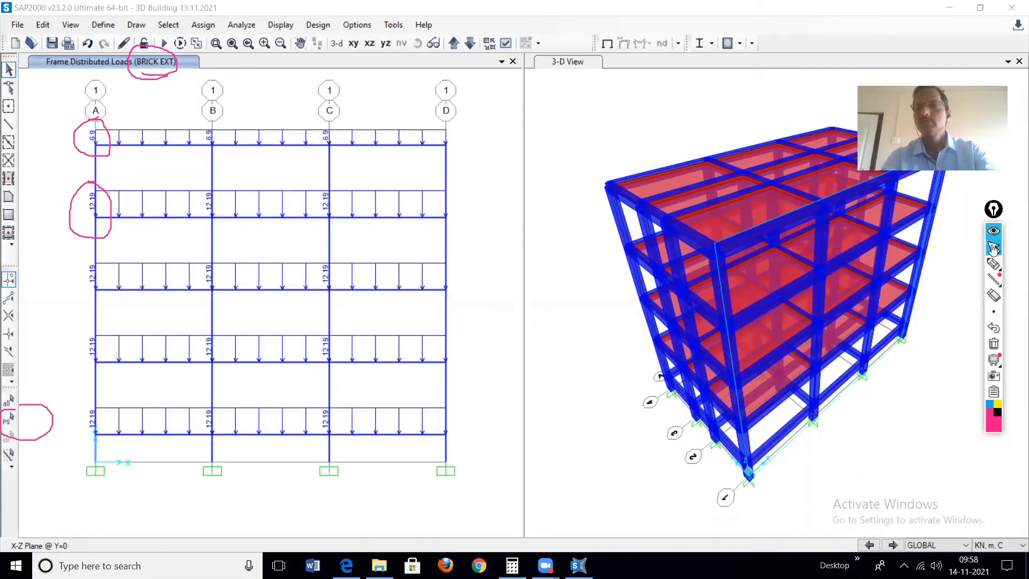
click(993, 343)
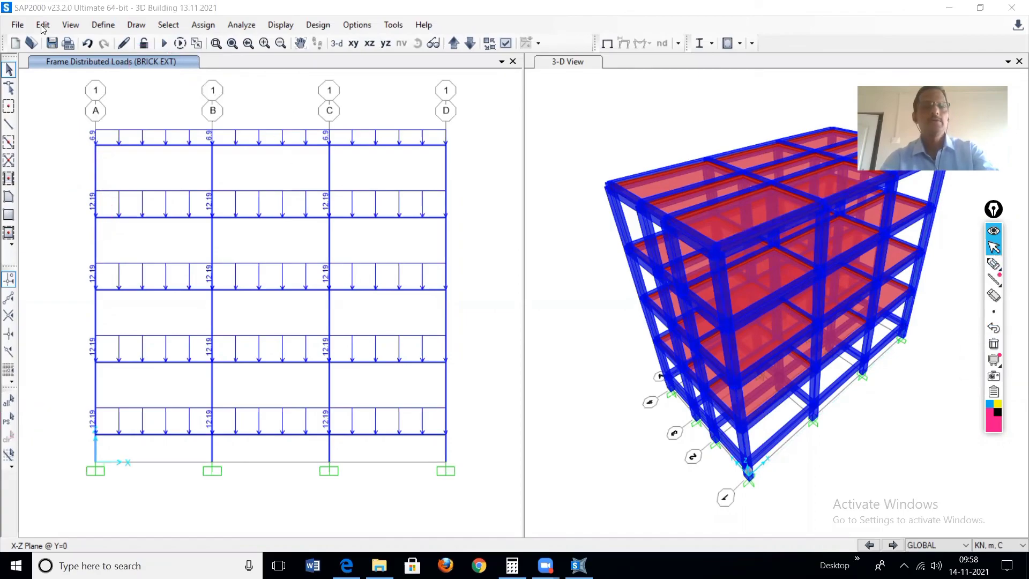
Open the definition of load combinations for the building model.
click(102, 26)
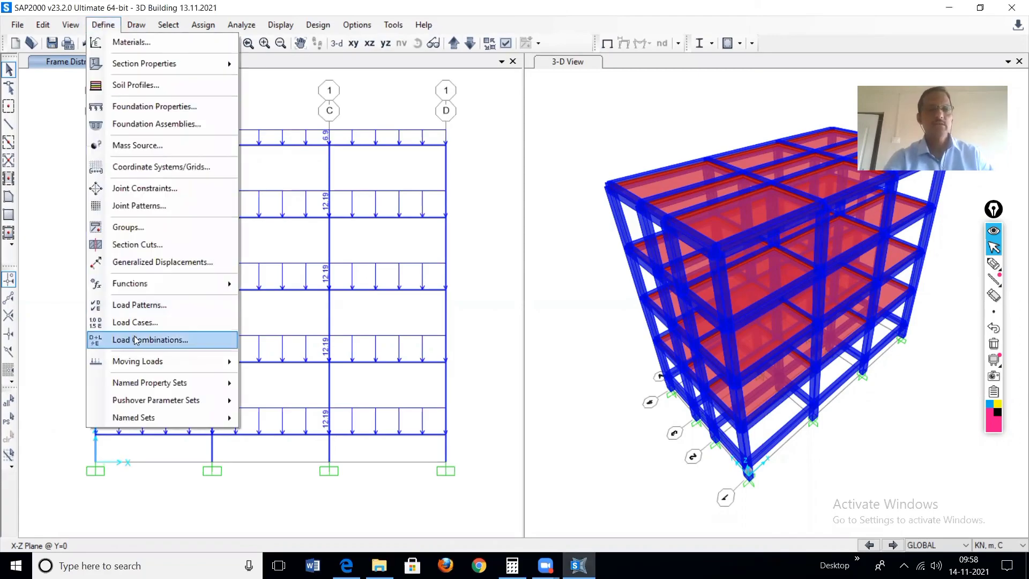